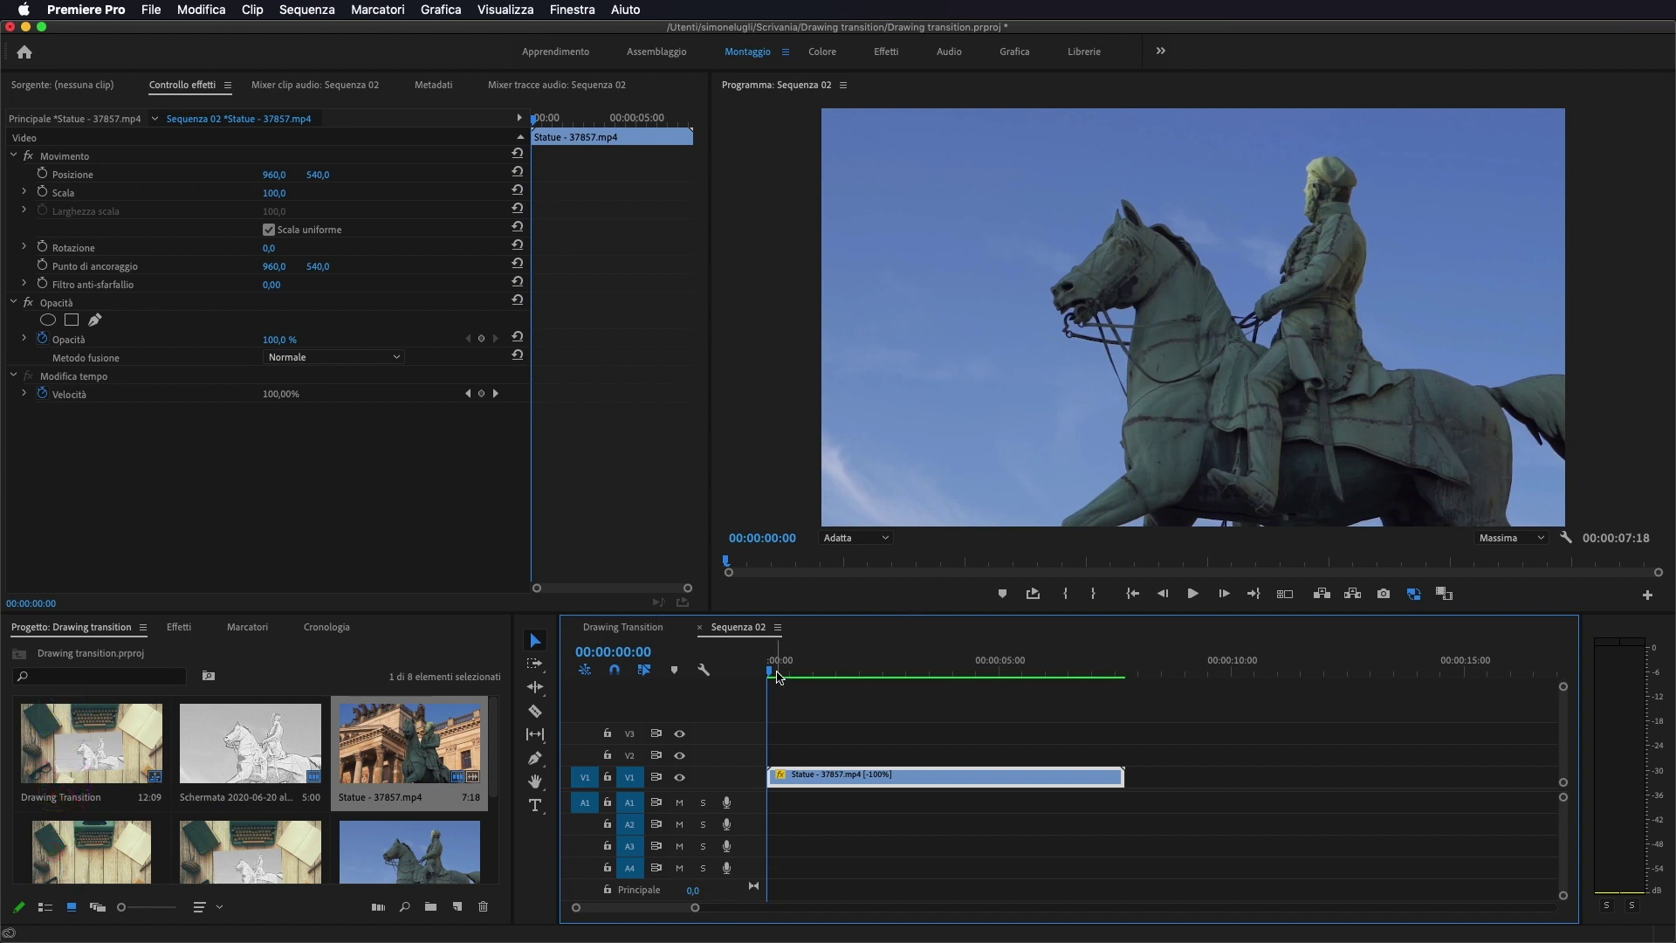
Scrub through the opening seconds of the Statue - 37857.mp4 clip and return to the start.
mouse_move(771, 675)
mouse_down()
mouse_move(977, 674)
mouse_move(771, 674)
mouse_up()
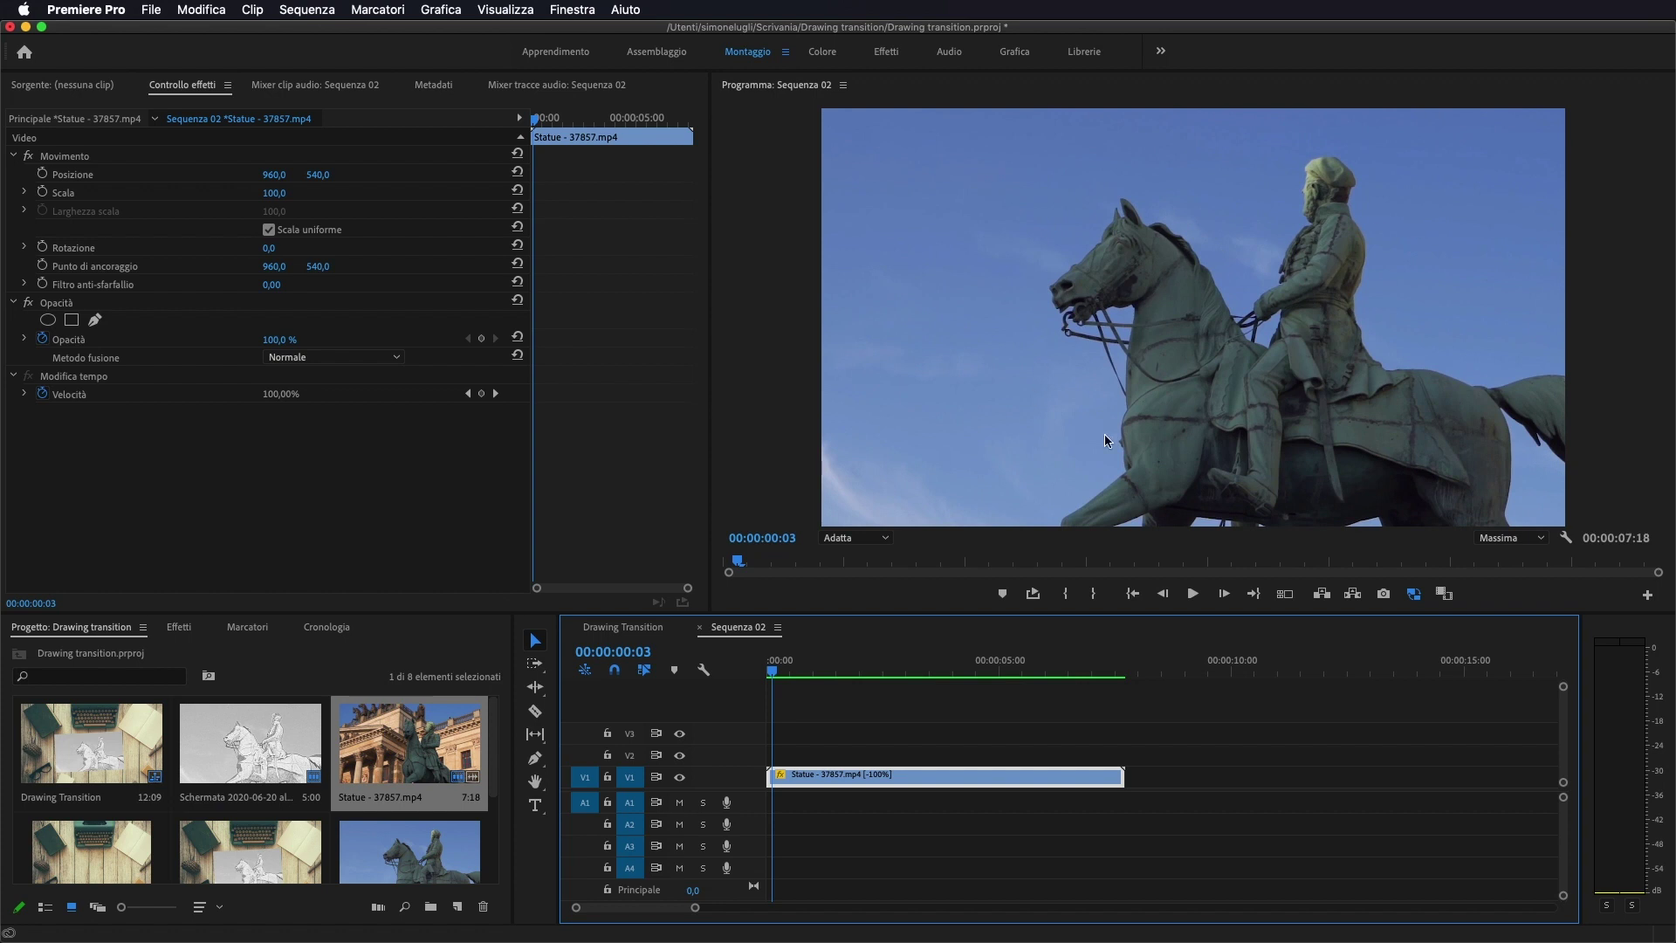
click(769, 673)
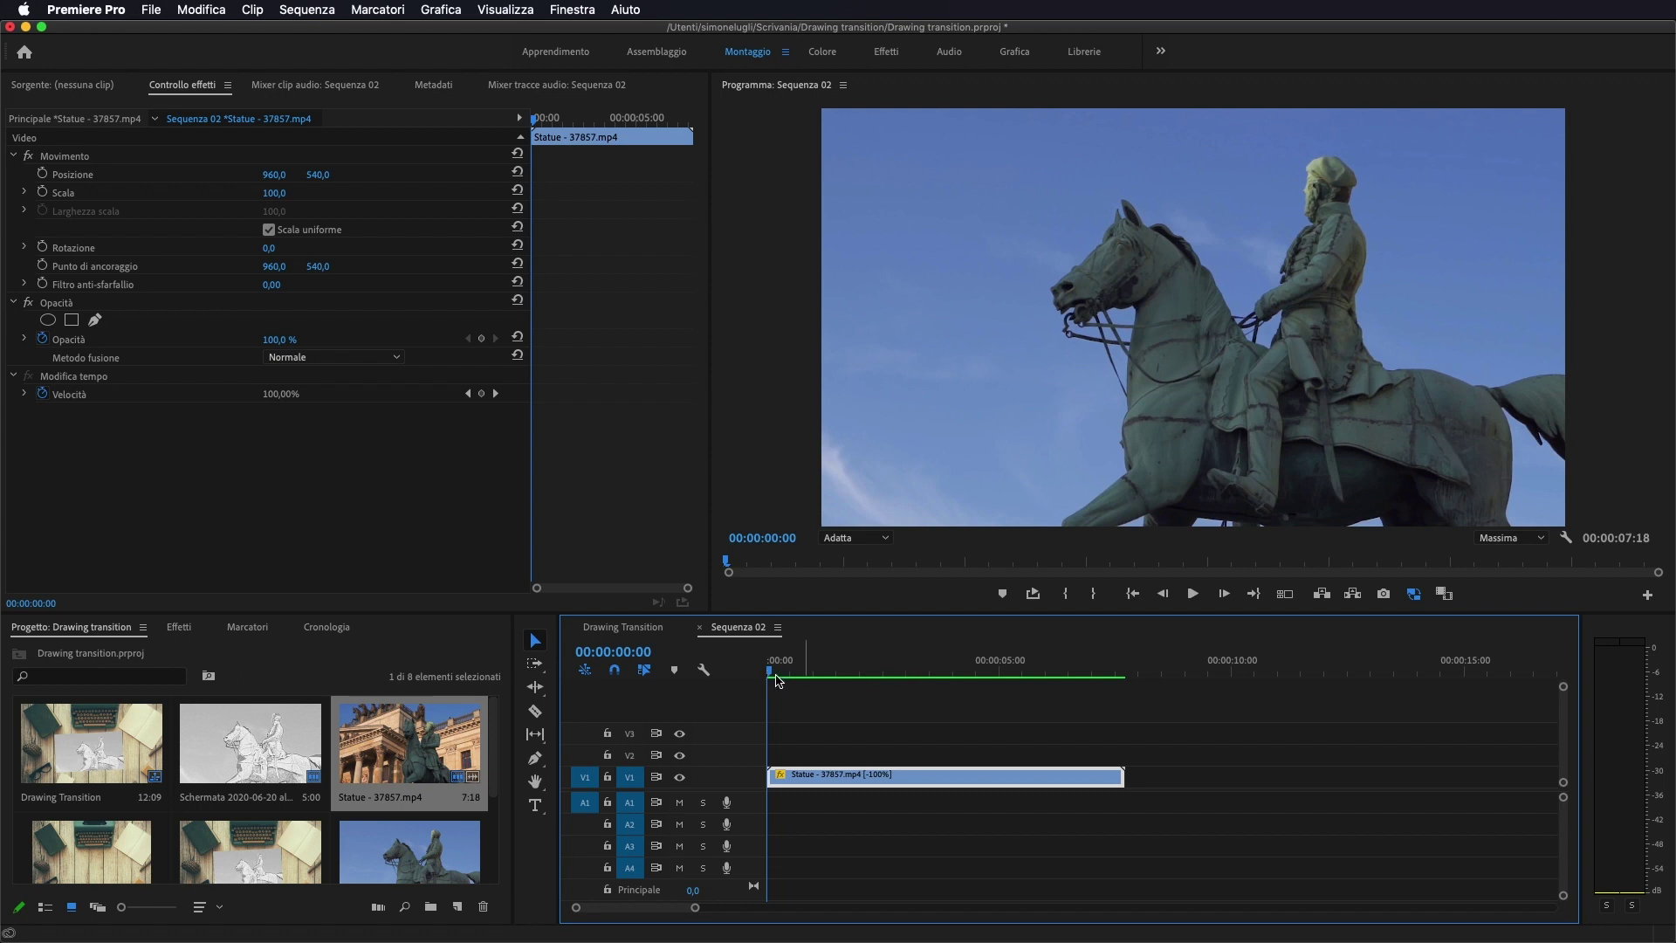
mouse_move(775, 674)
mouse_down()
mouse_move(818, 675)
mouse_move(756, 678)
mouse_up()
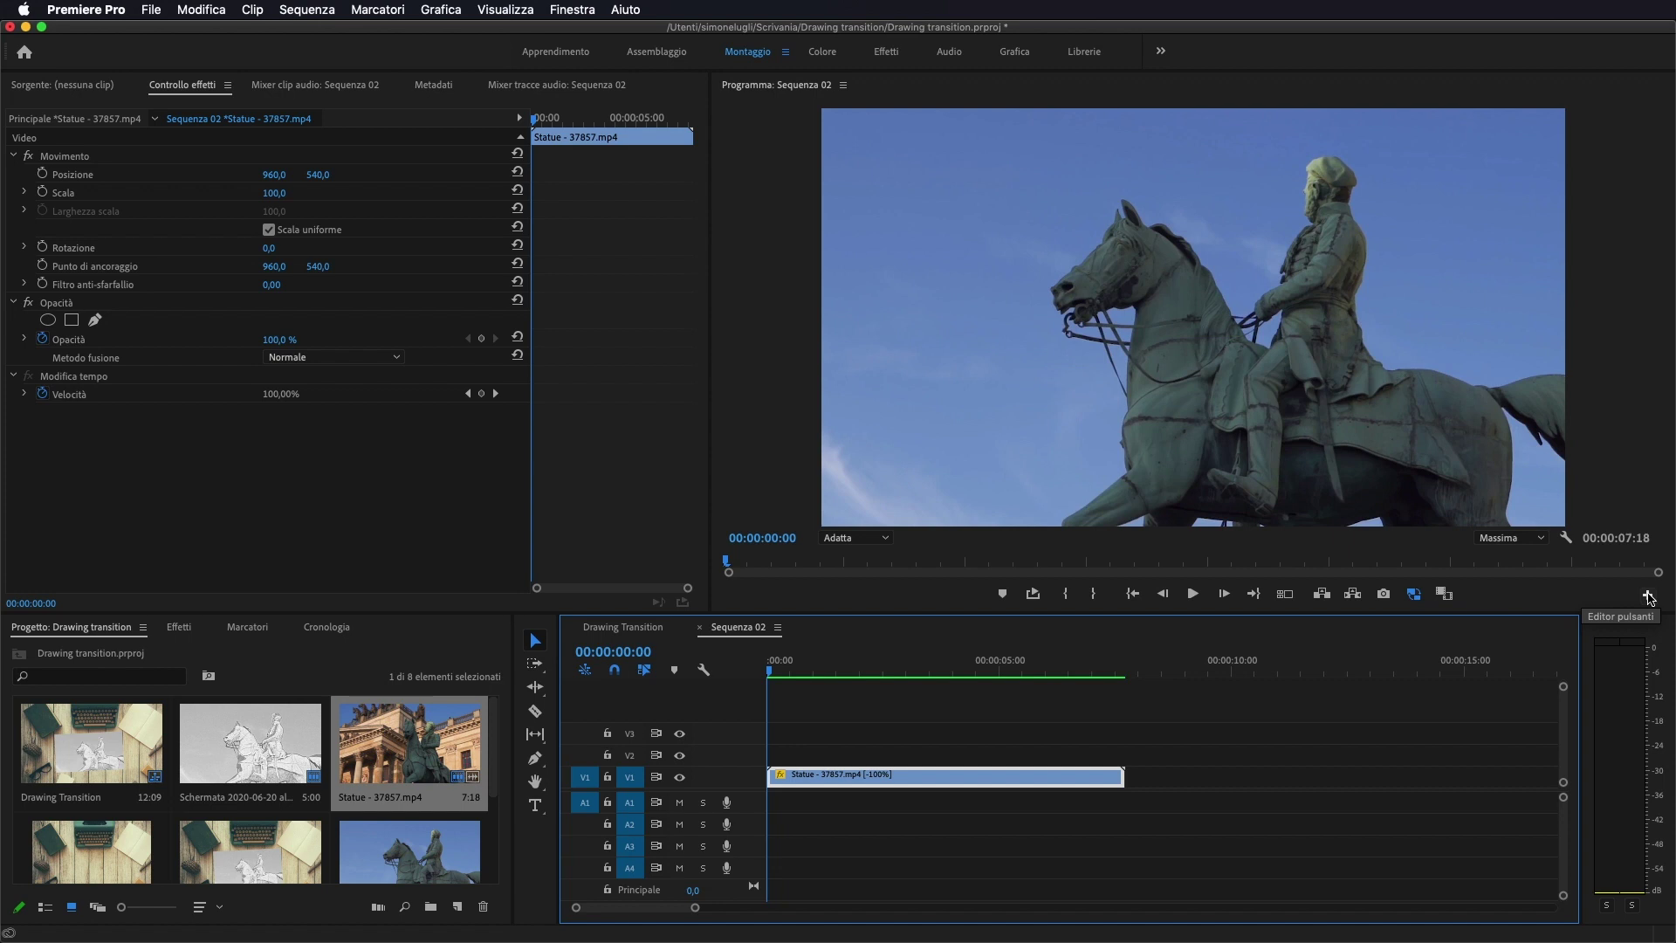
Accept the playback Button Editor layout, then start and cancel an Export Frame still.
click(1647, 597)
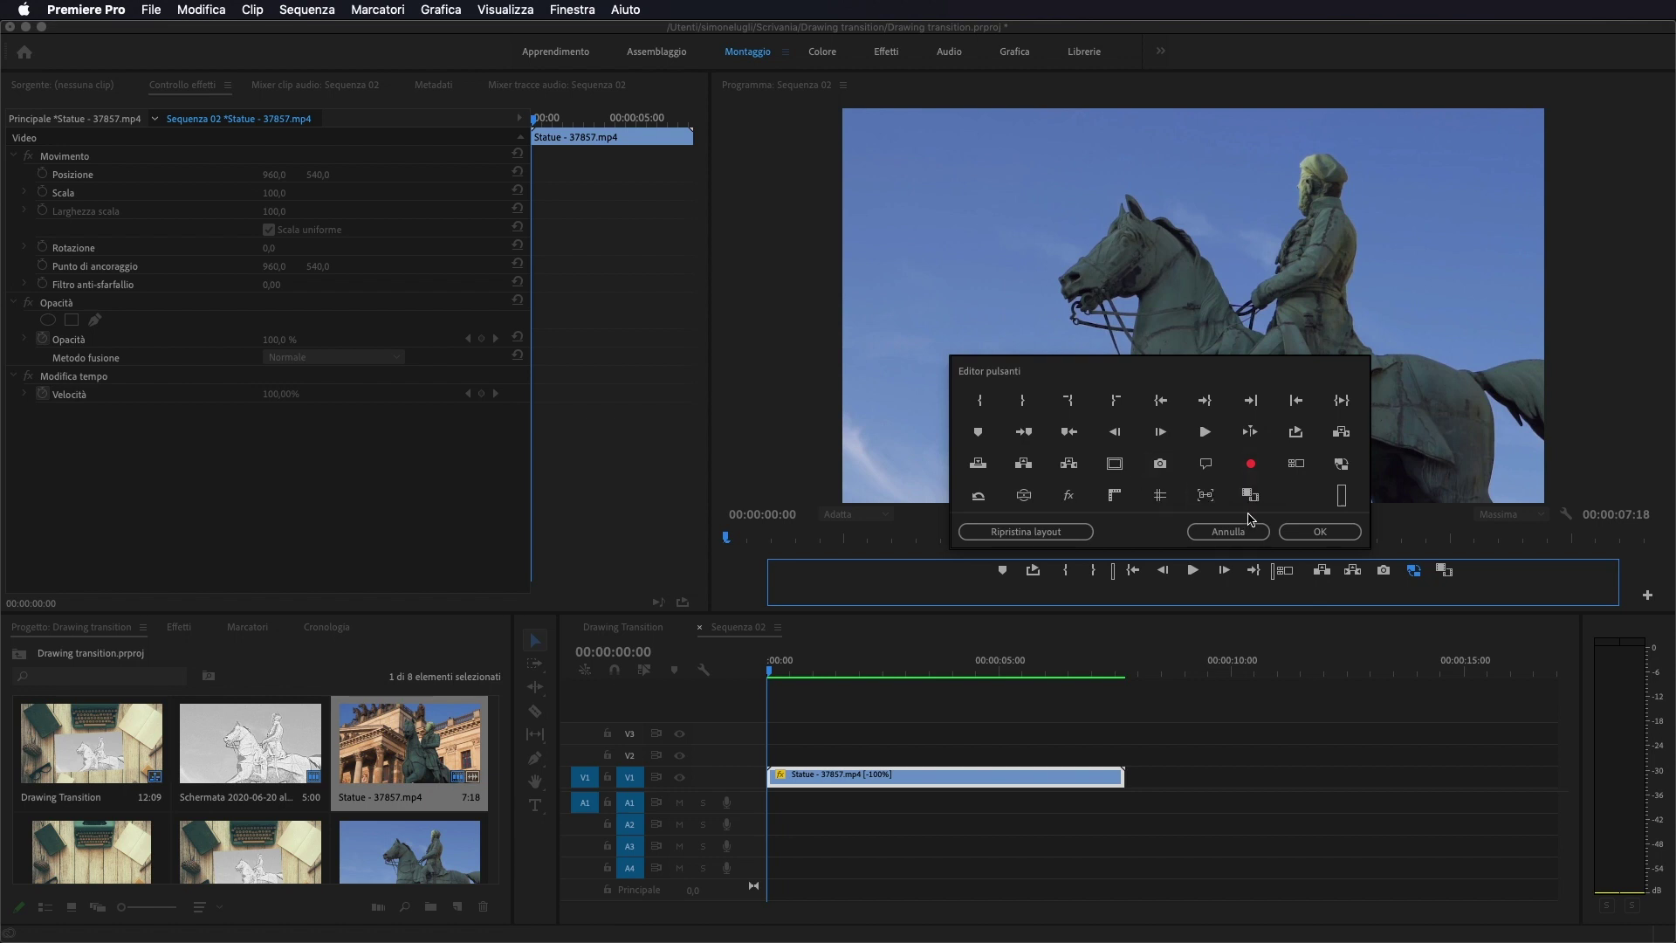
click(1321, 532)
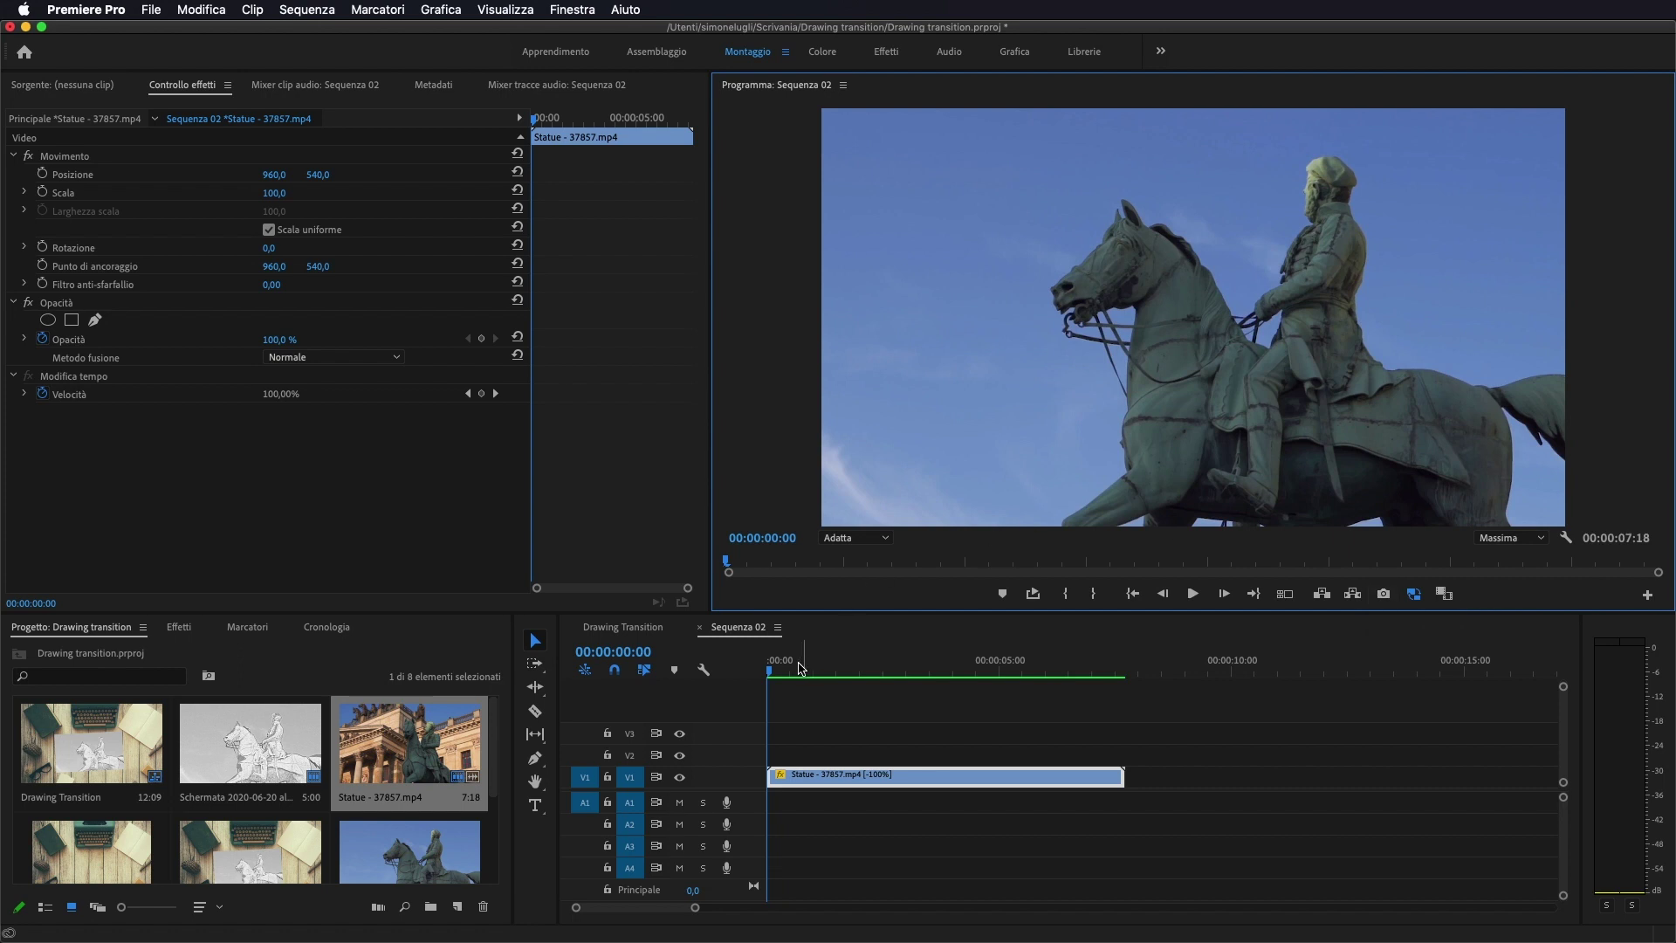
mouse_move(768, 670)
mouse_down()
mouse_move(782, 676)
mouse_move(753, 669)
mouse_up()
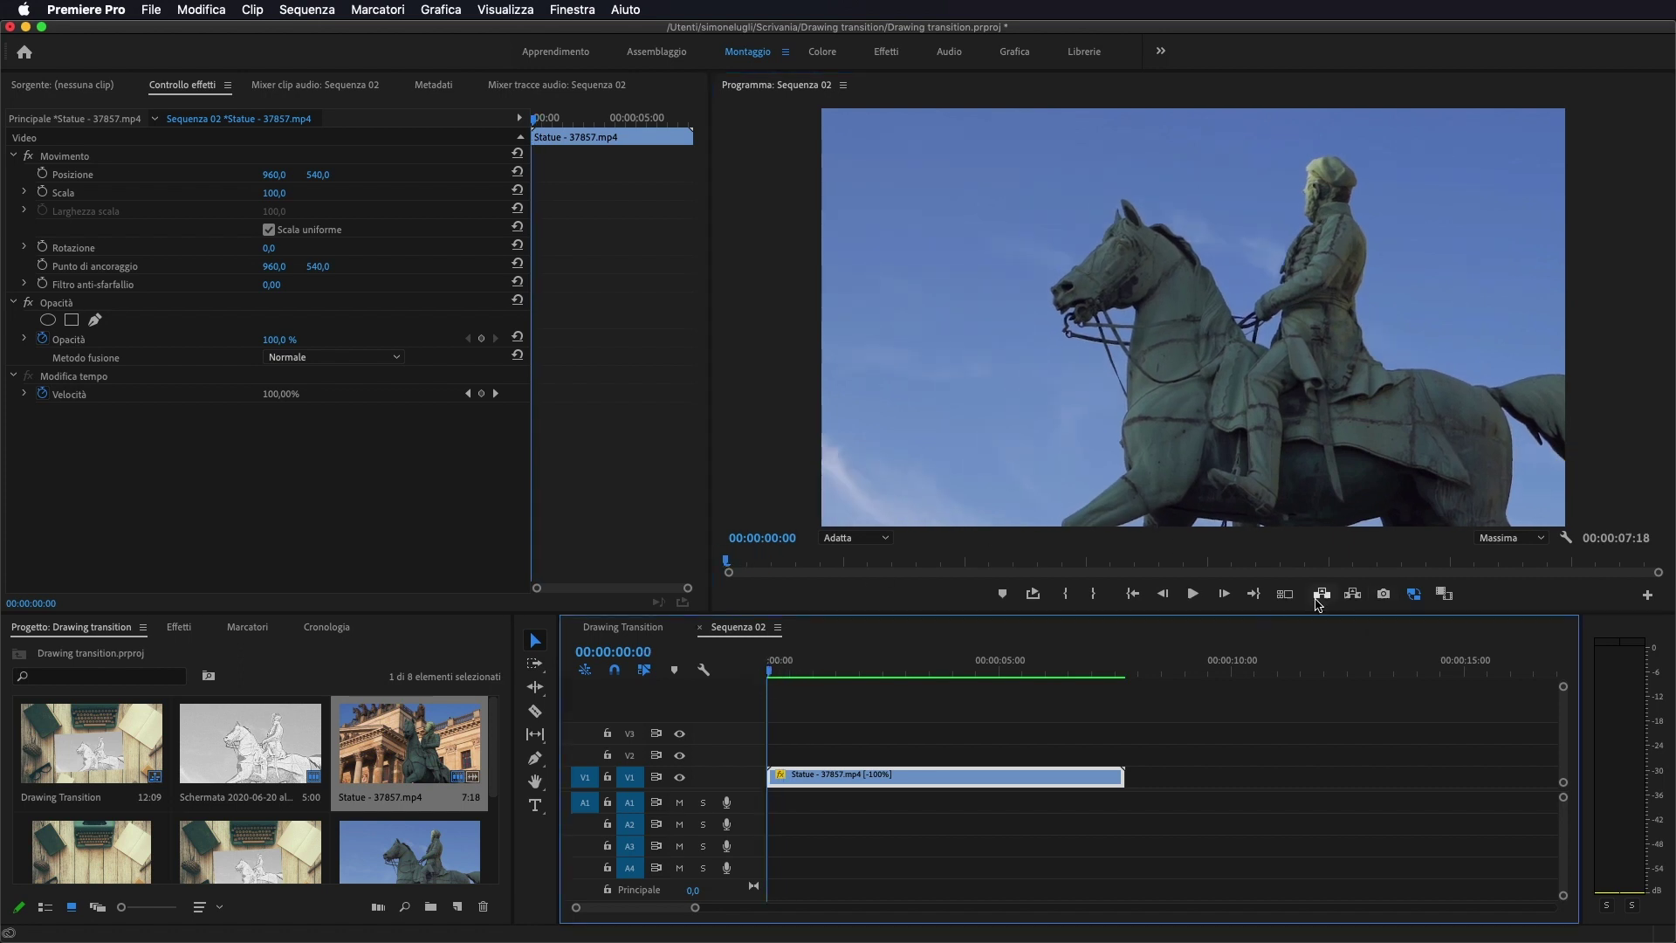
click(1386, 596)
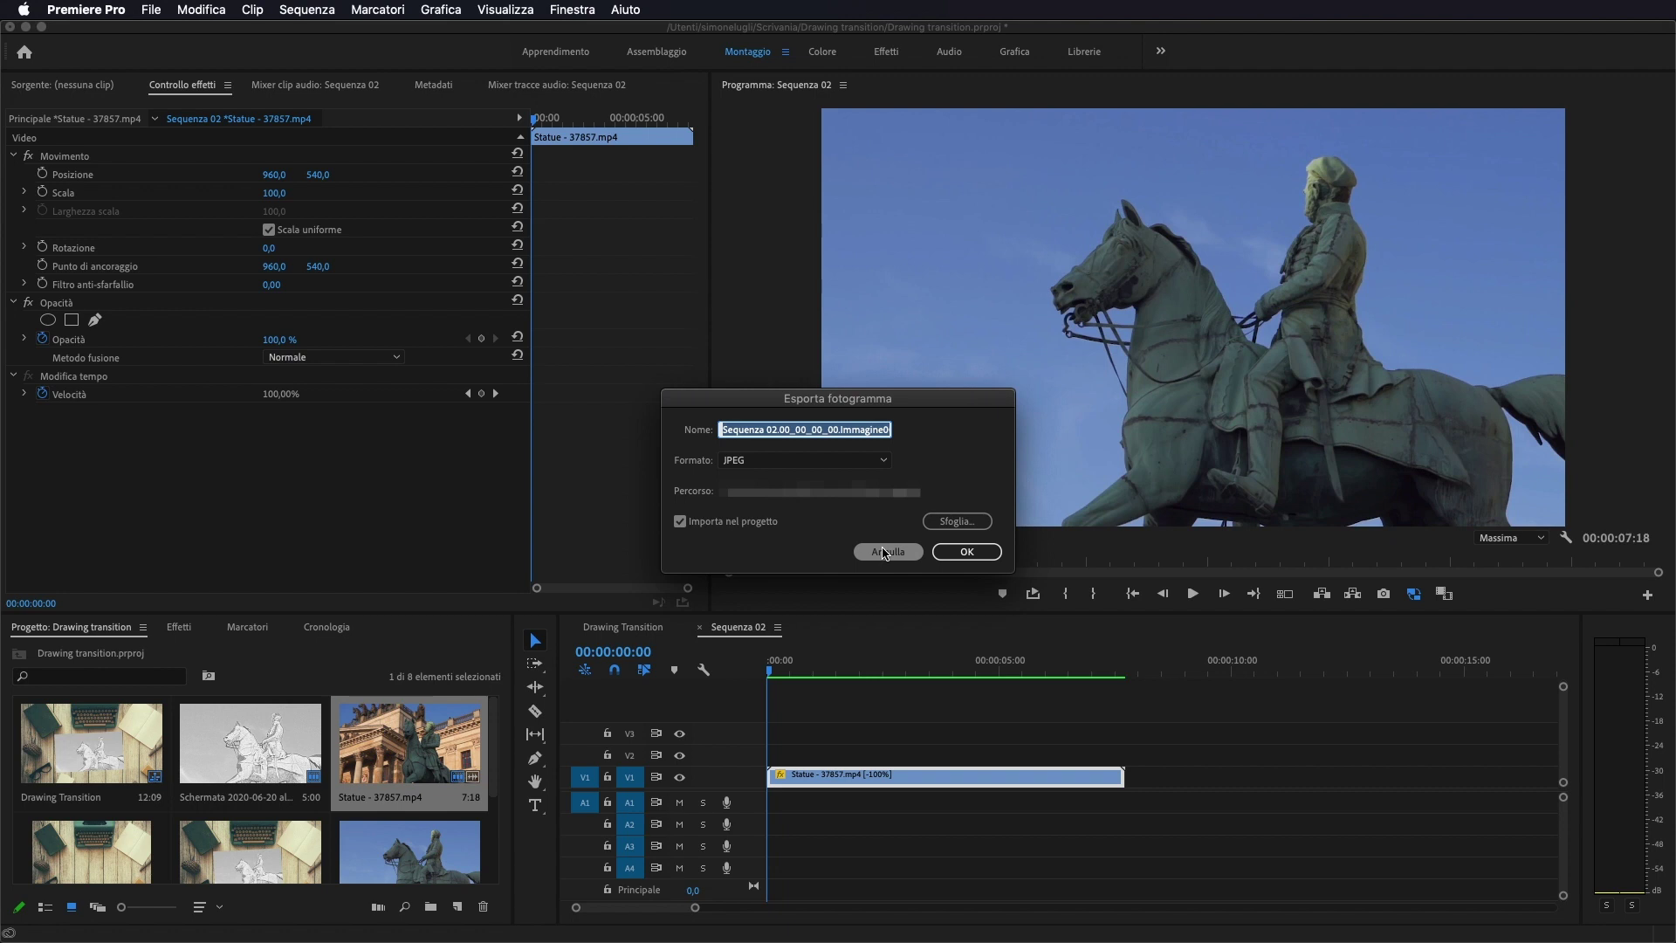
click(885, 552)
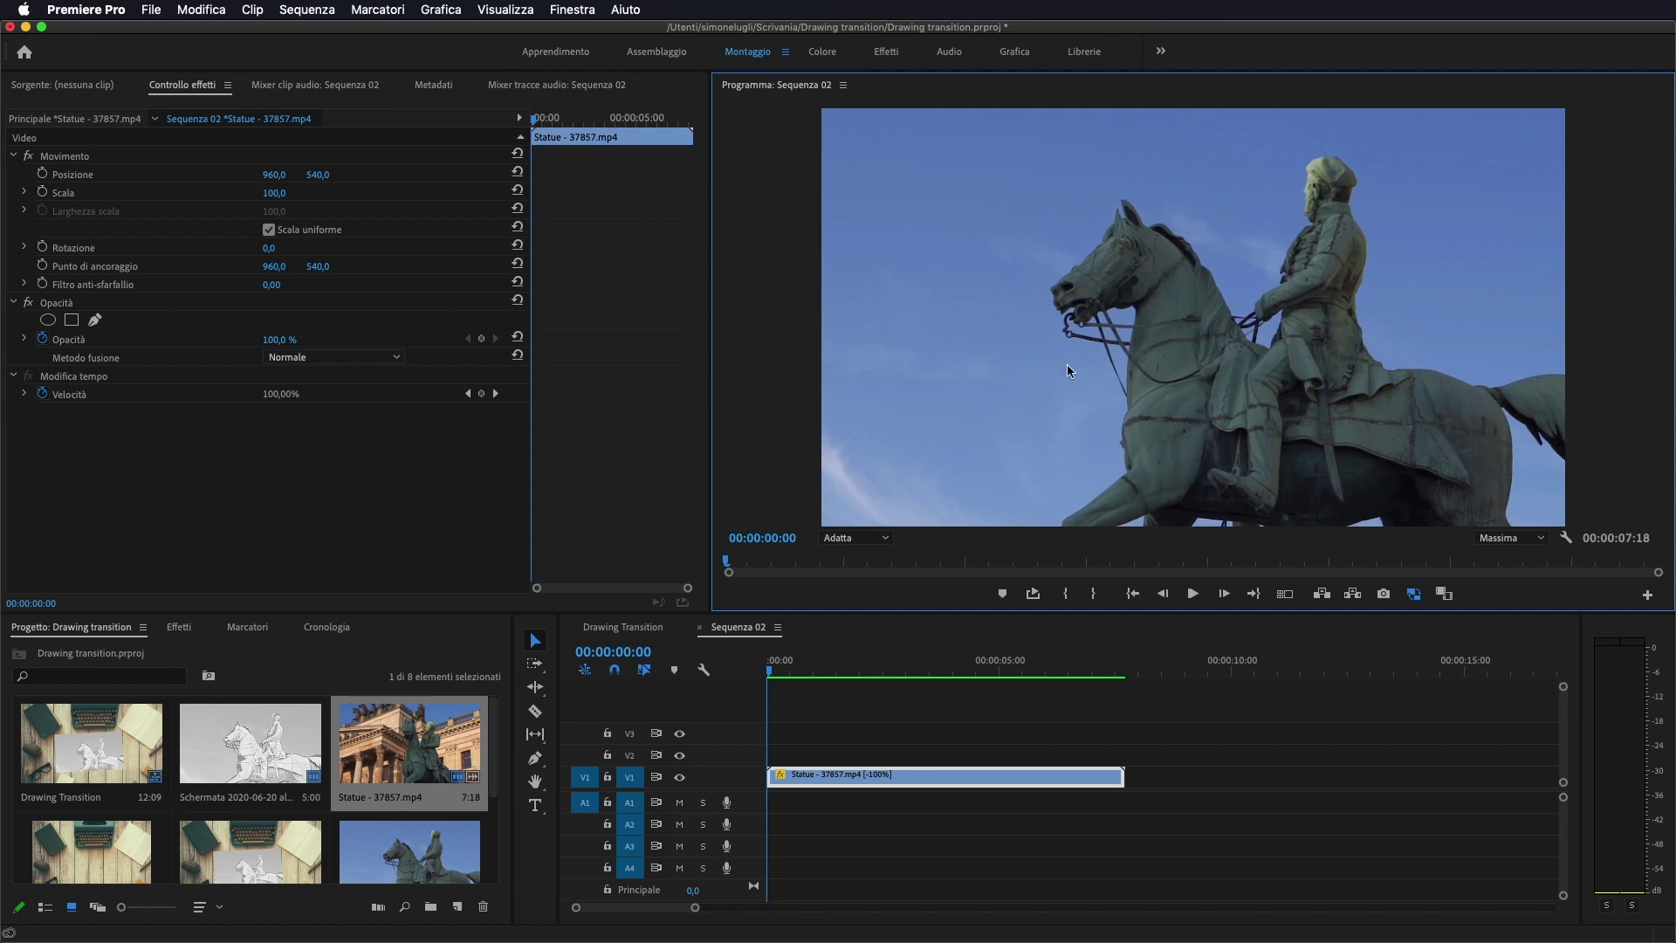
Open the Schermata 2020-06-20 alle 18.24.58 sketch still in the Source monitor.
double_click(262, 752)
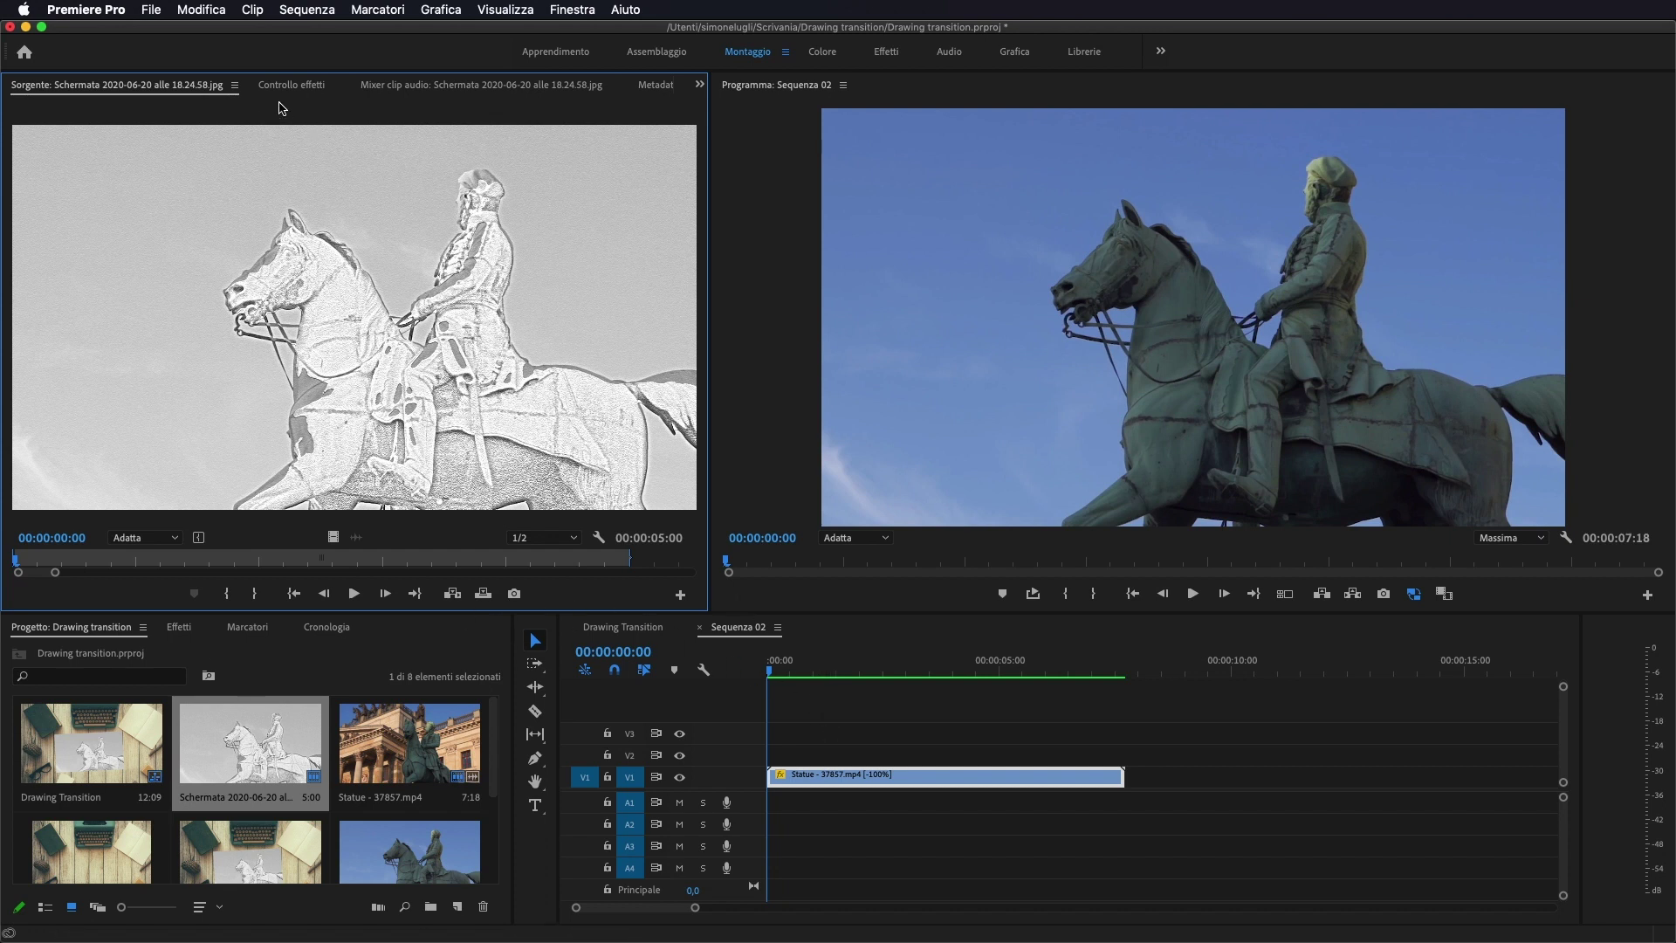
Restore the effect controls and push the Statue clip later to about 5 seconds.
click(290, 86)
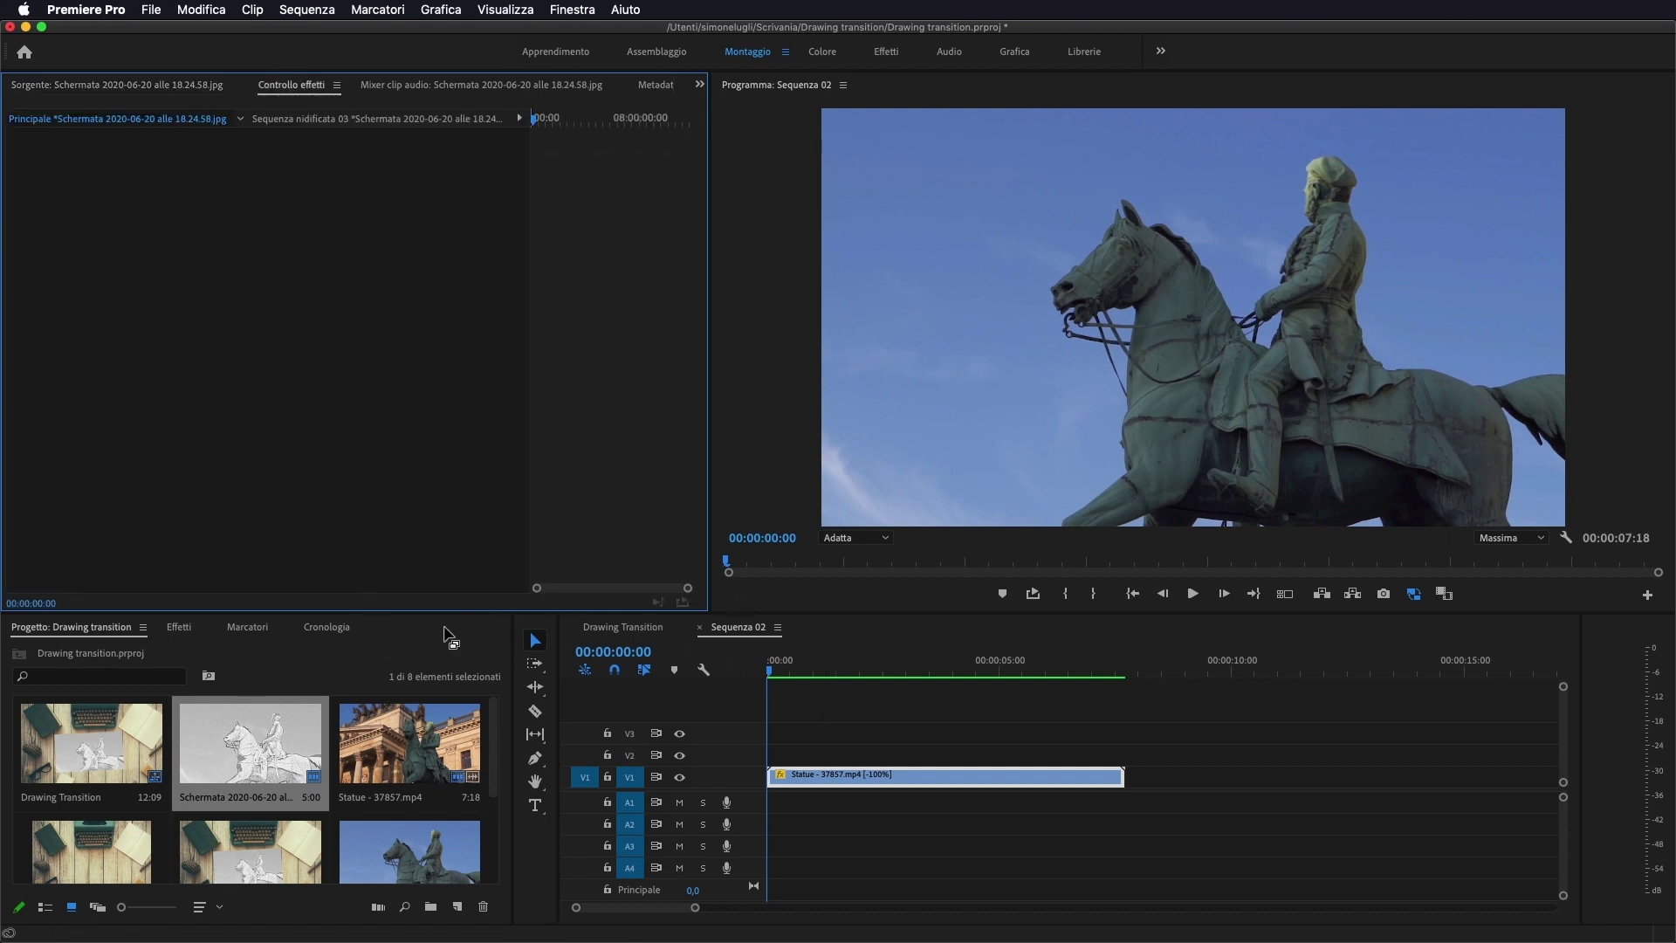
click(827, 775)
drag(827, 775, 991, 775)
click(993, 739)
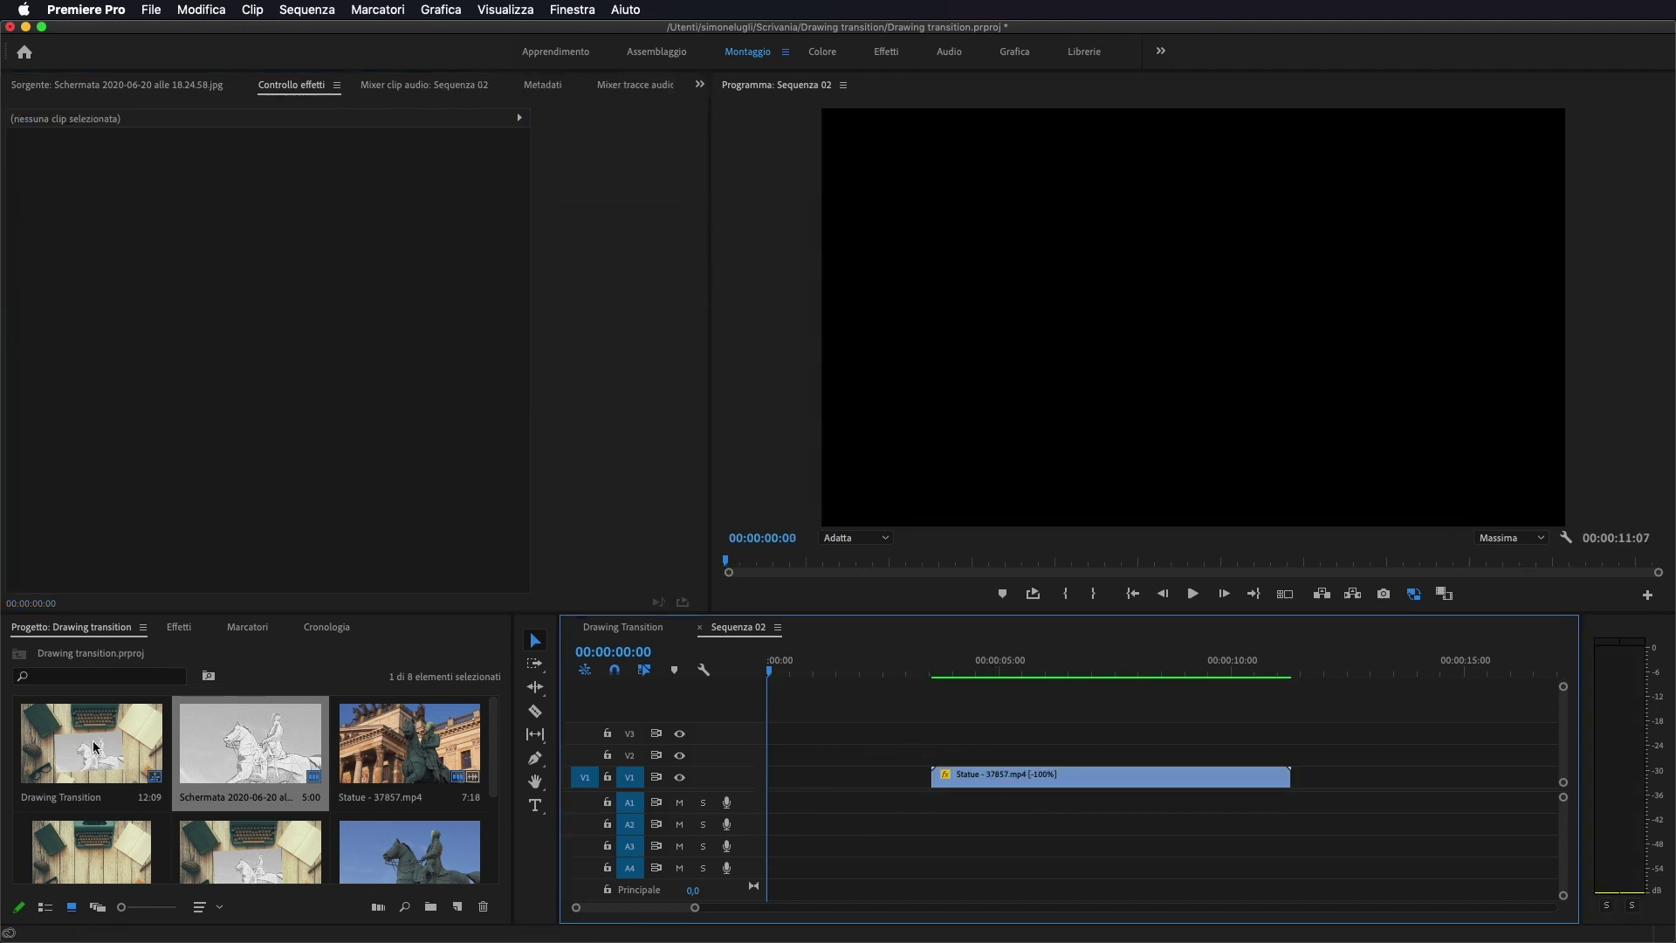
scroll(305, 748, down, 2)
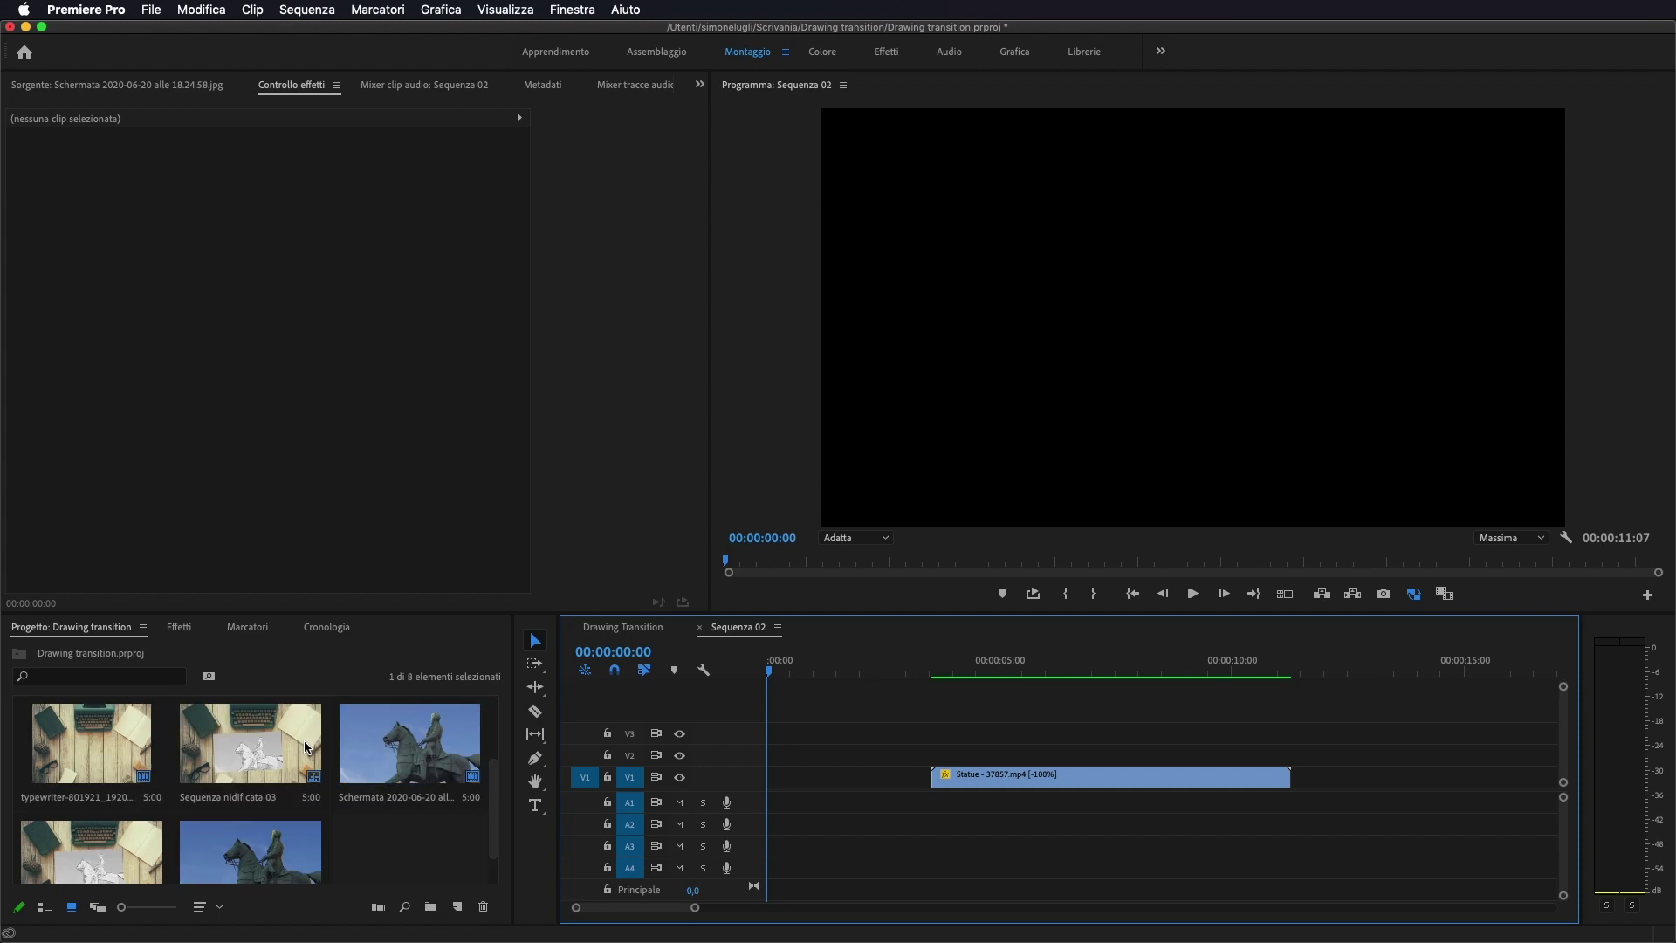
Place typewriter-801921_1920.jpg on V1 at 00:00, directly before the statue clip.
click(89, 762)
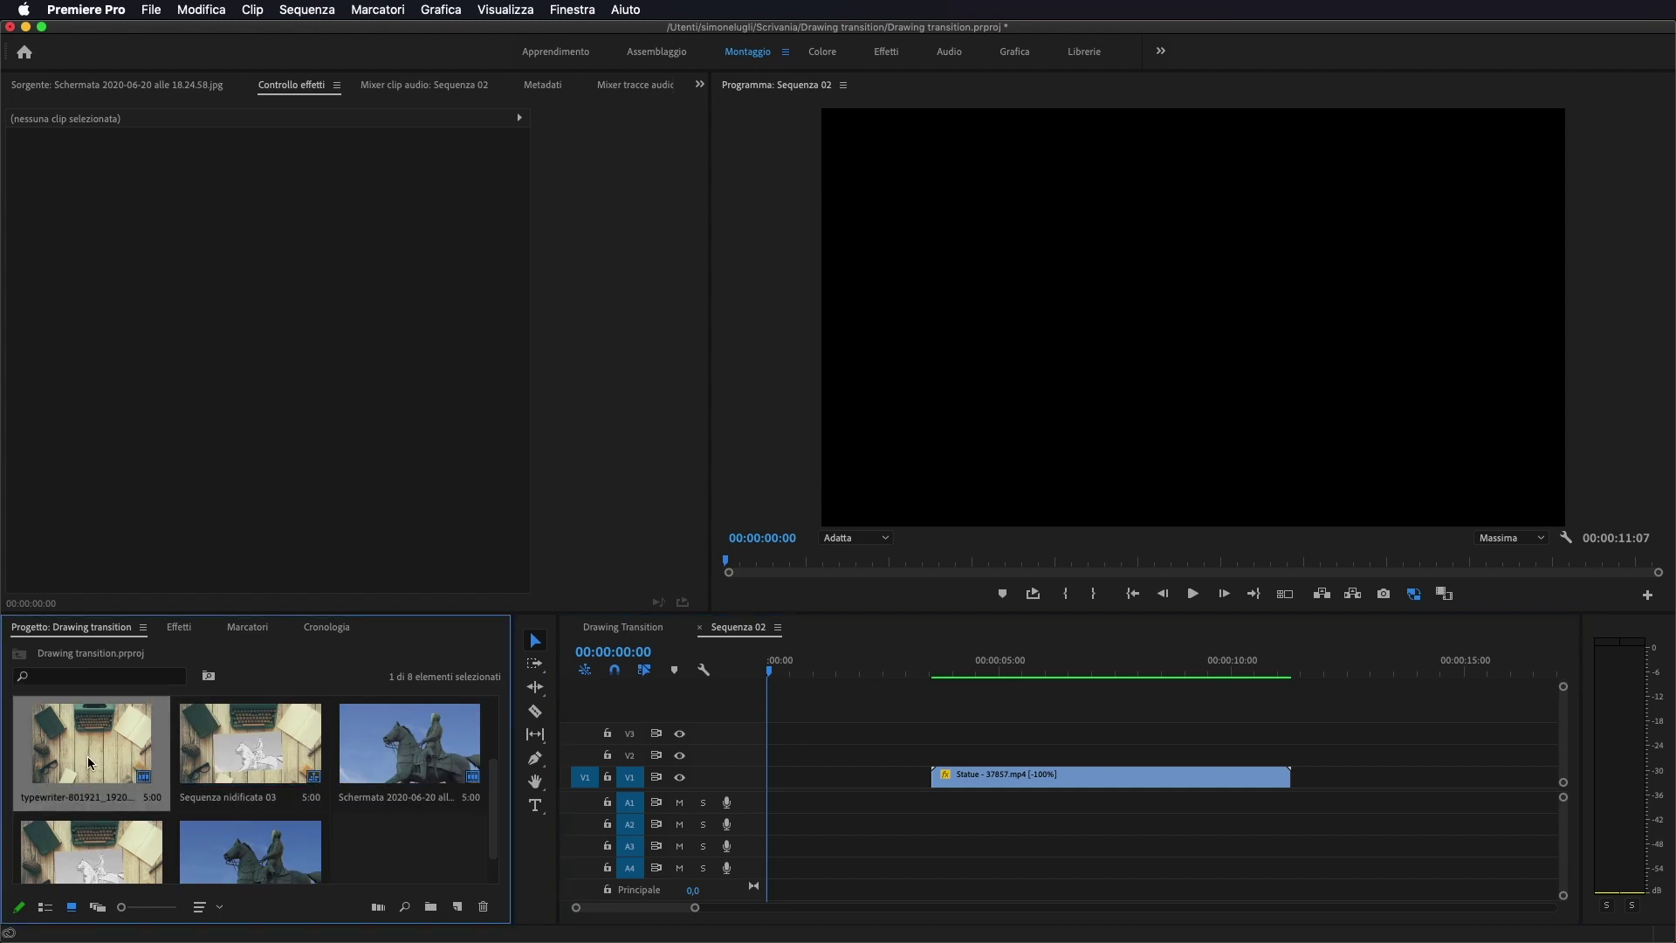
drag(88, 762, 786, 753)
drag(1010, 778, 1076, 777)
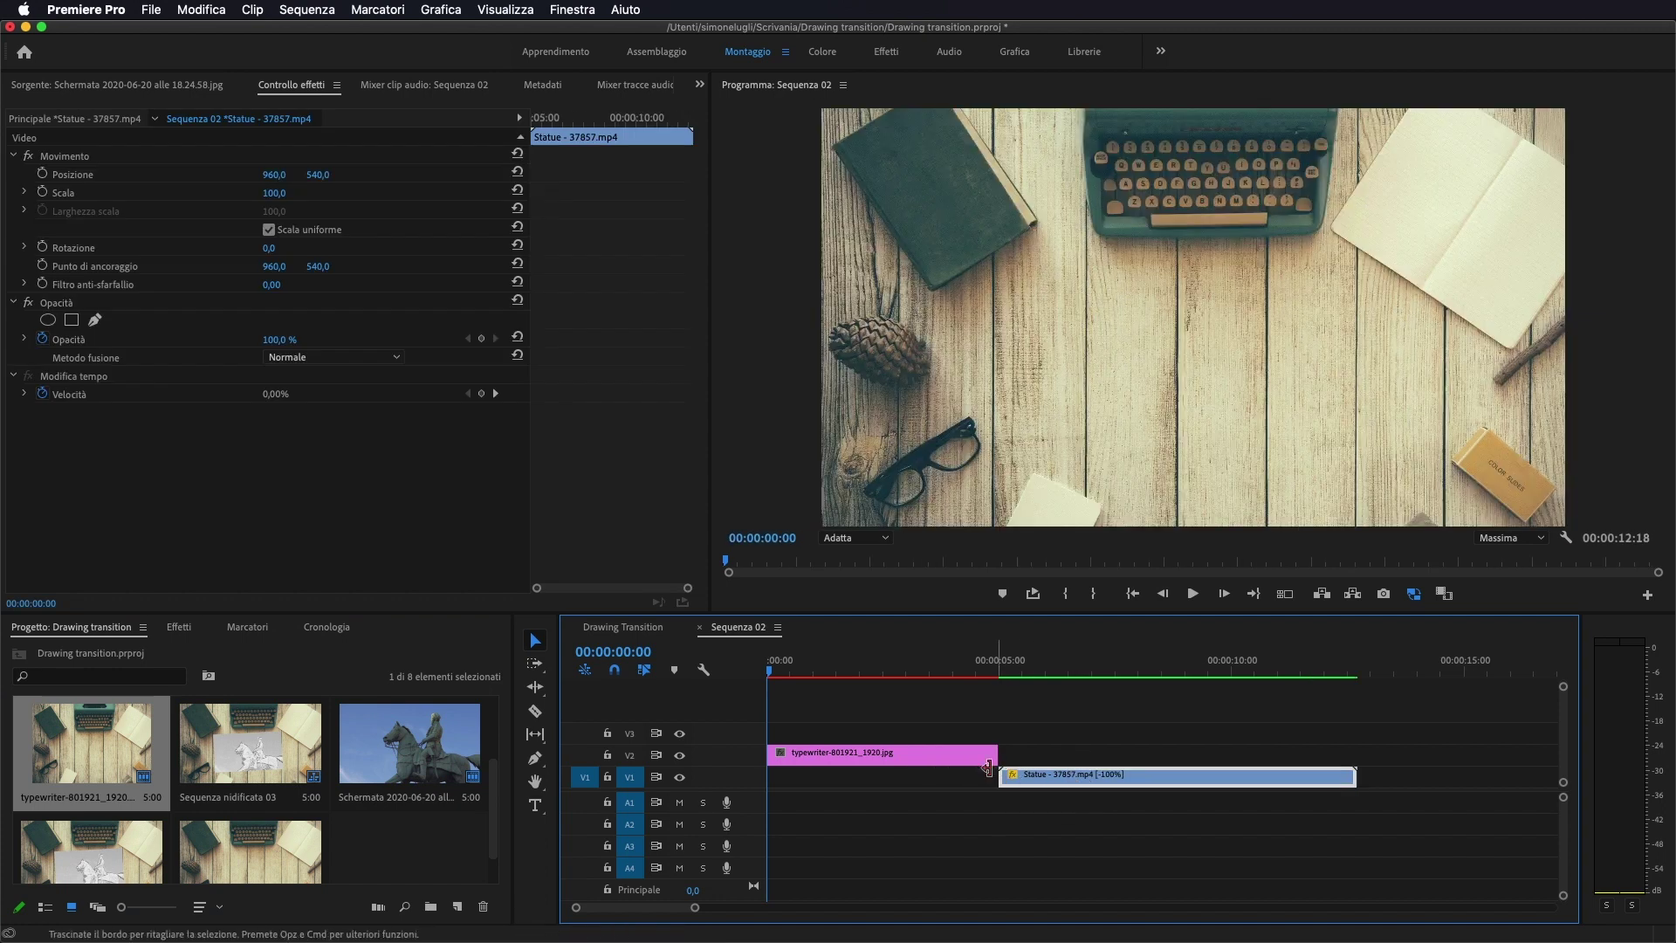
click(938, 758)
drag(938, 757, 936, 777)
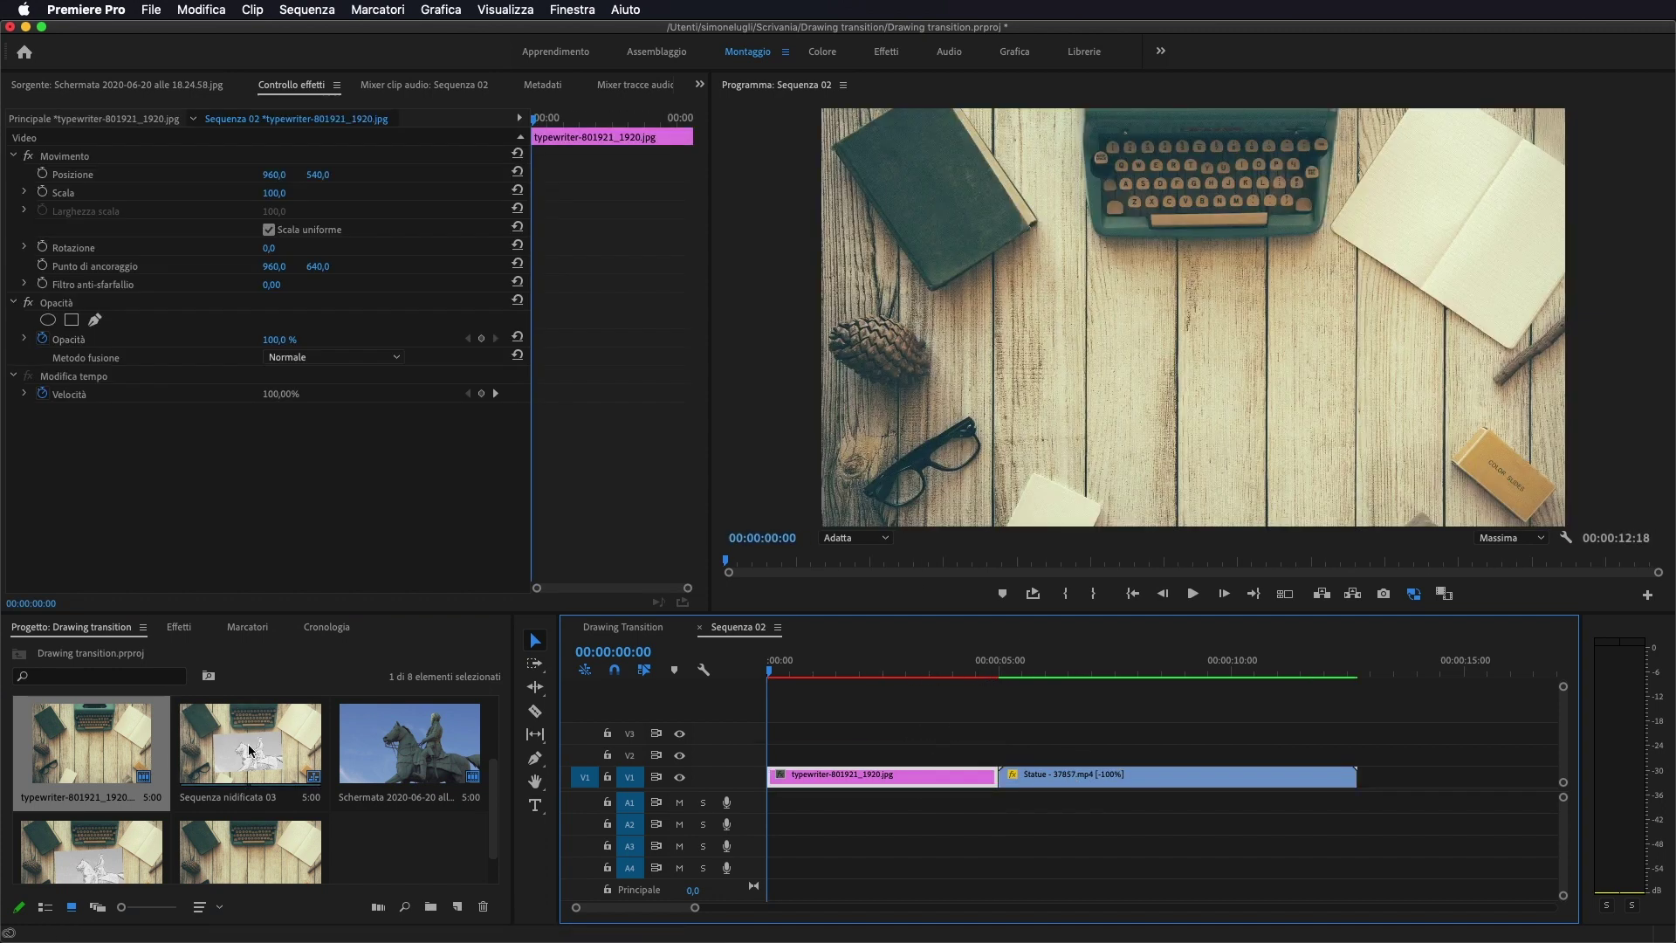
Stack the Schermata sketch still on V2 above the typewriter photo at the start.
scroll(250, 748, up, 2)
mouse_move(250, 748)
mouse_down()
mouse_move(842, 735)
mouse_move(777, 757)
mouse_up()
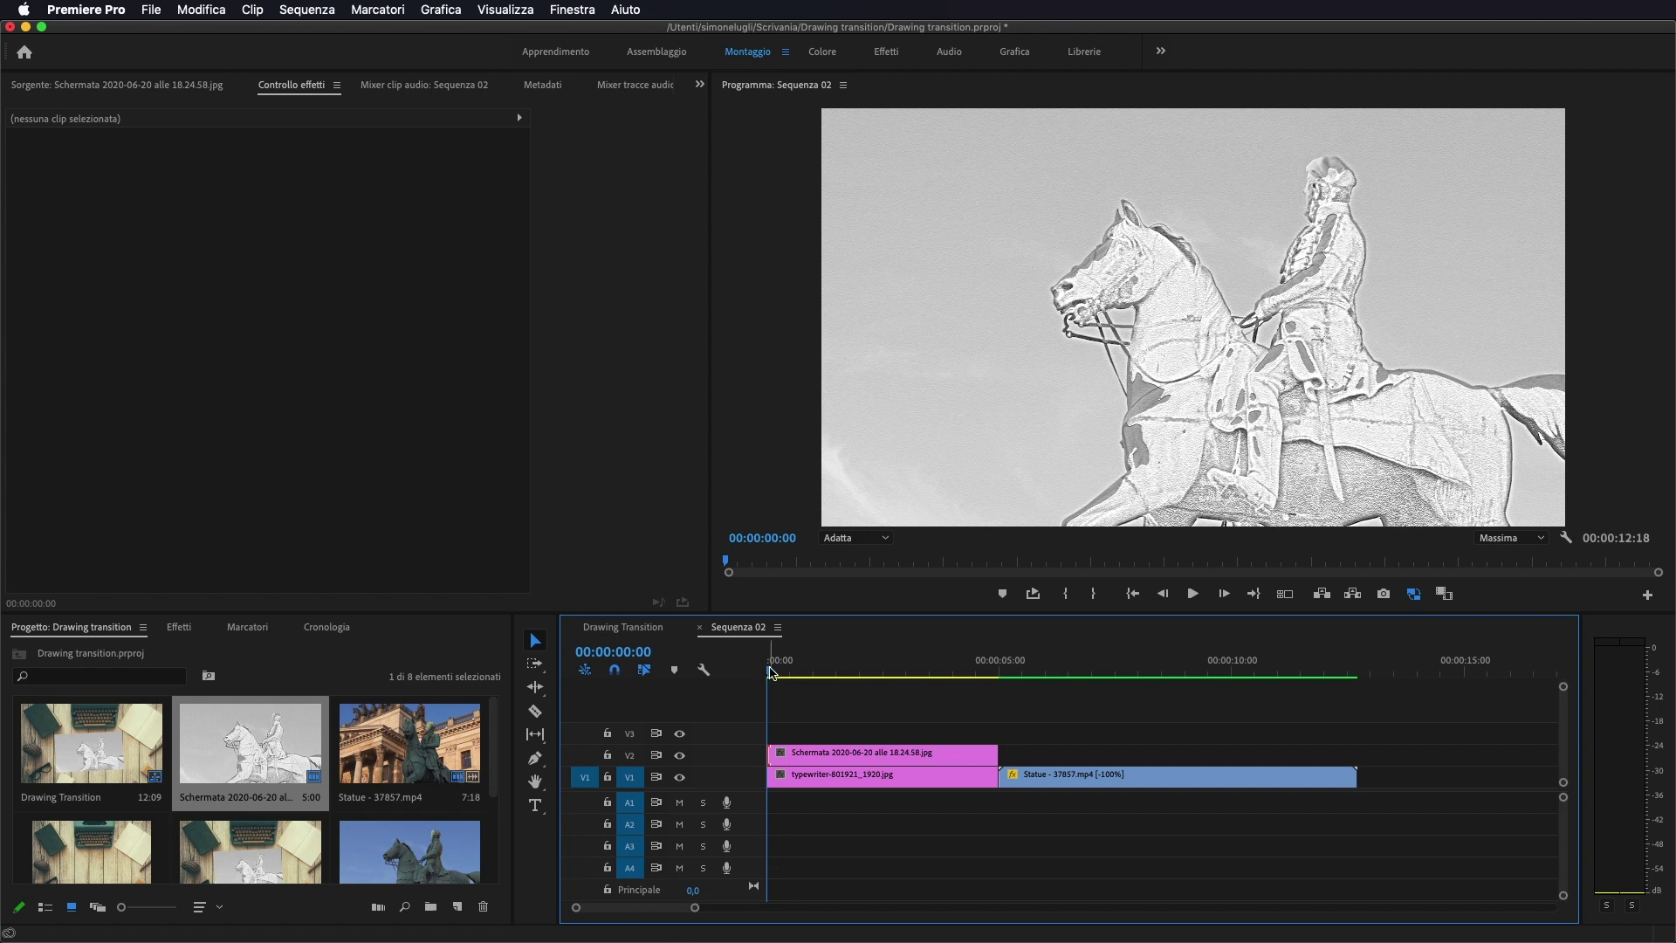
drag(769, 669, 818, 670)
Scale the sketch clip to 45% and move it to position 960, 663, keeping rotation 0°.
click(857, 752)
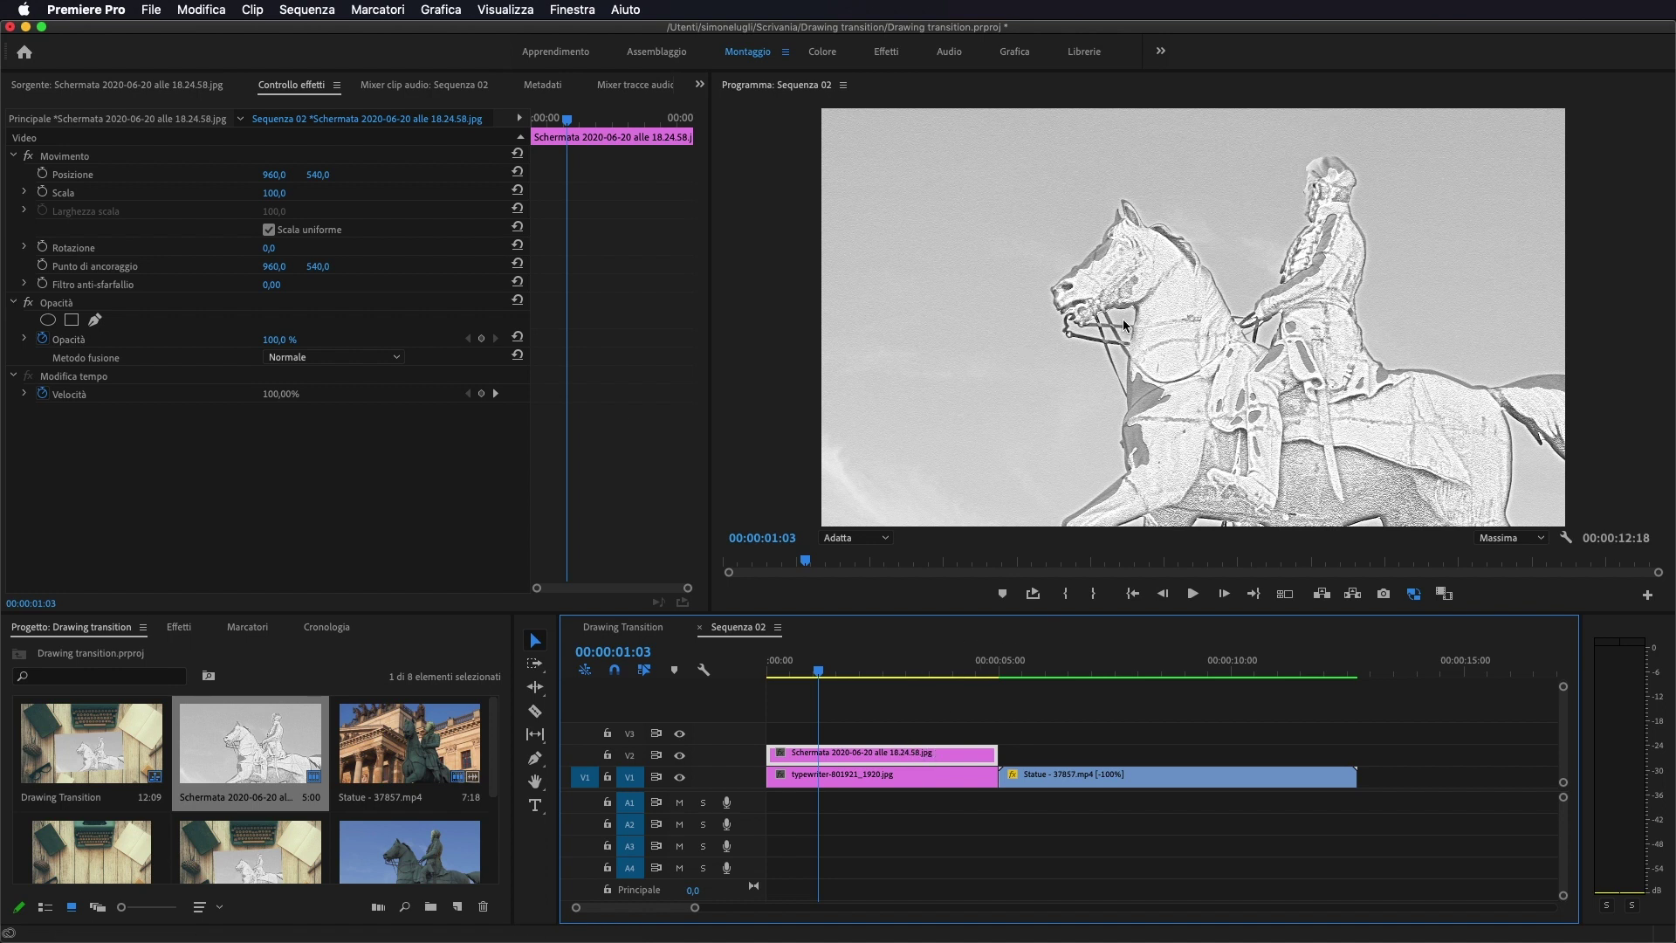
click(274, 193)
text(68)
key(Return)
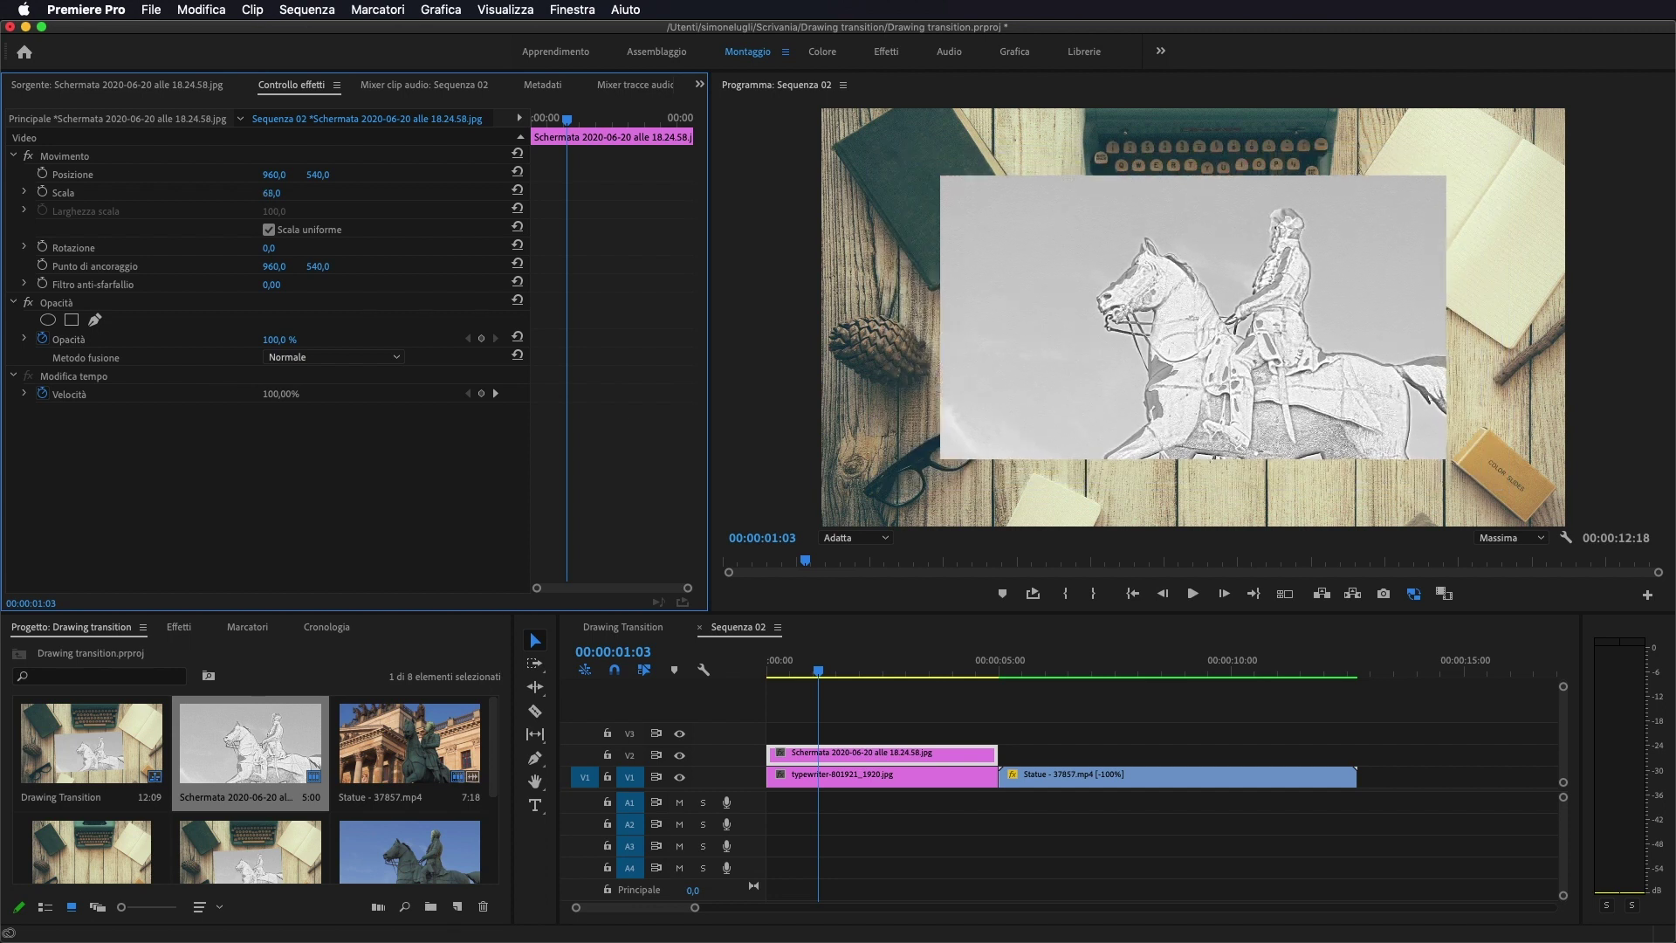
key(Down)
key(Down)
key(Down)
key(Down)
key(Down)
key(Down)
key(Down)
key(Down)
key(Down)
key(Down)
key(Down)
key(Down)
key(Down)
key(Down)
key(Down)
key(Down)
key(Down)
key(Down)
key(Down)
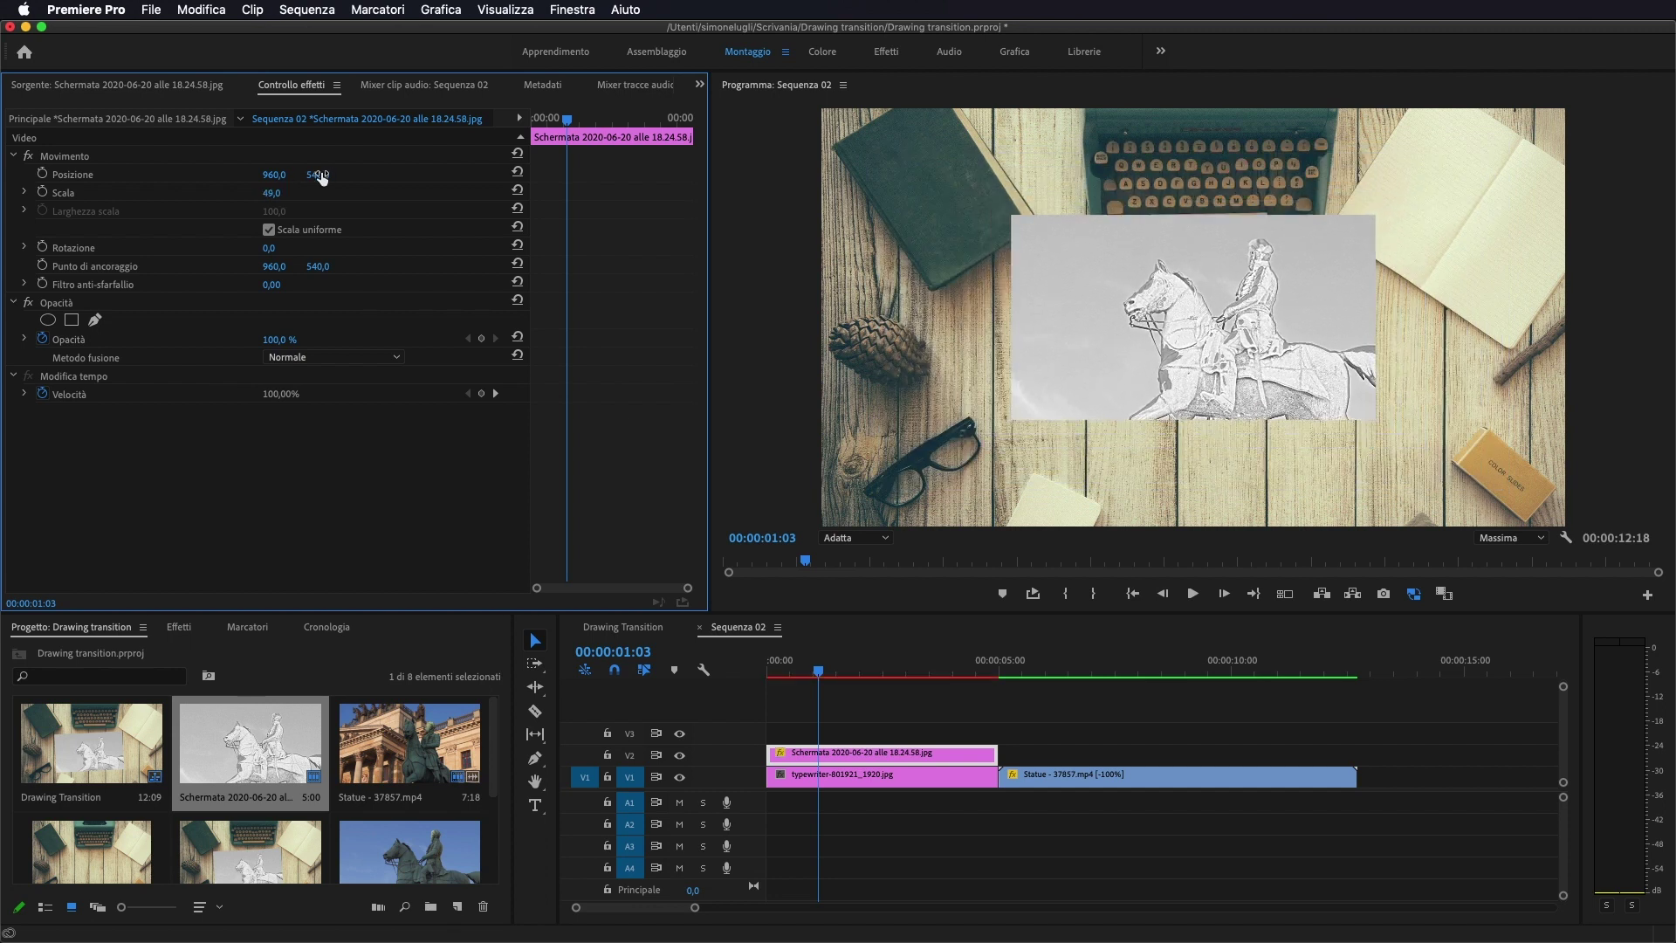
drag(321, 177, 302, 180)
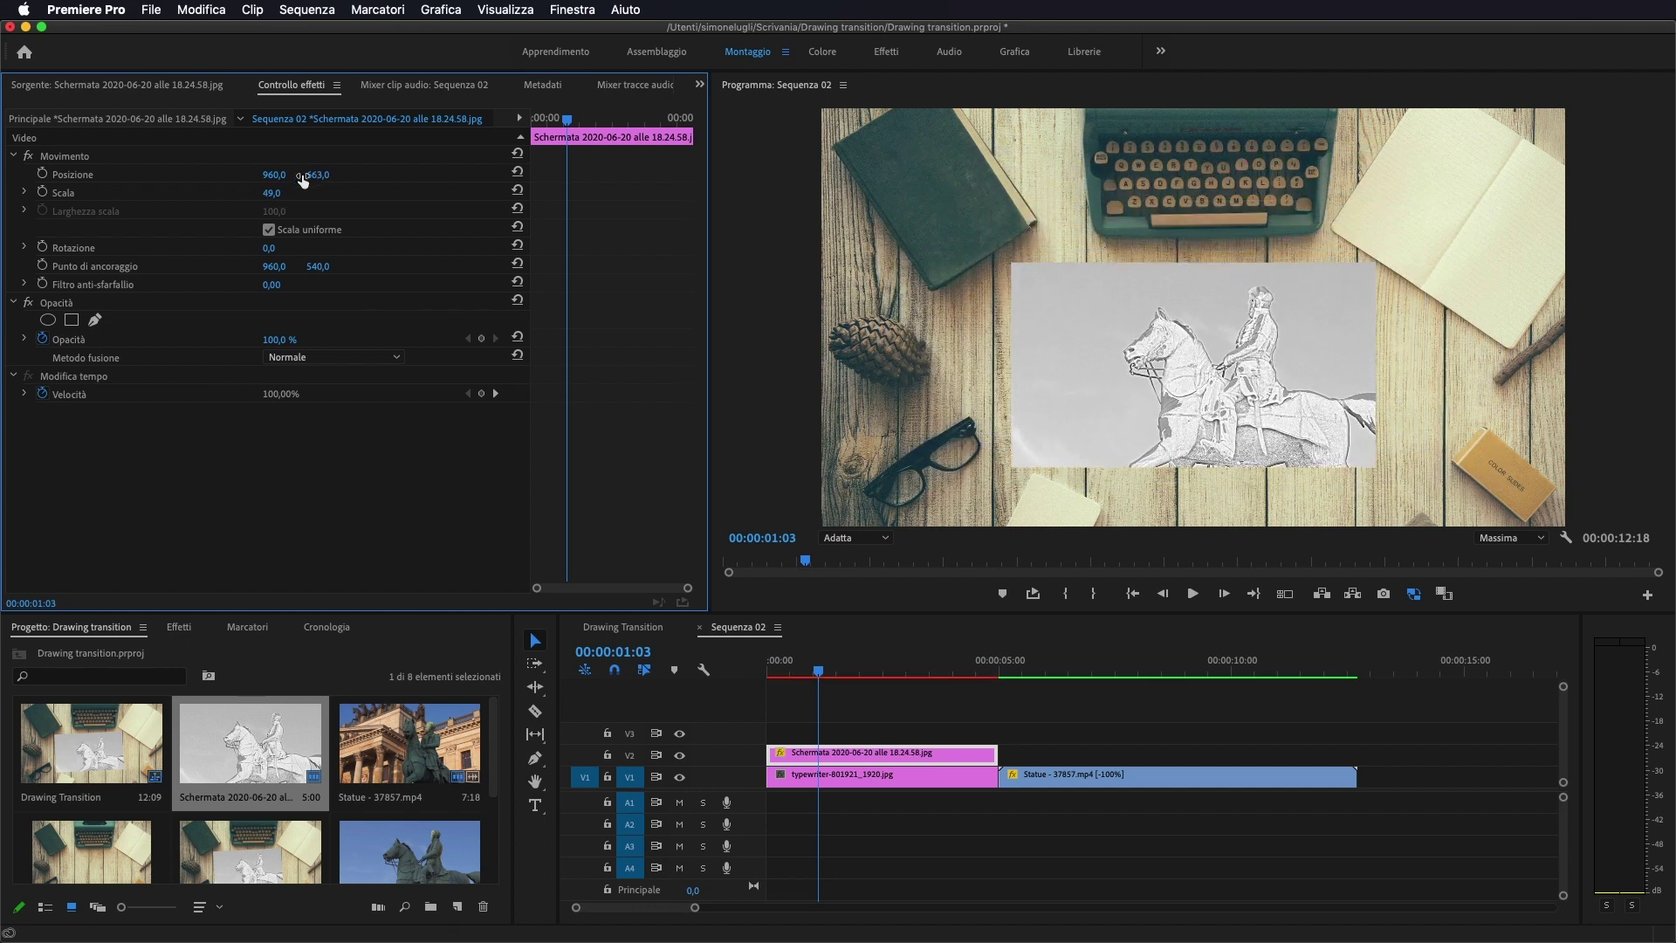
key(Down)
key(Down)
key(Down)
key(Down)
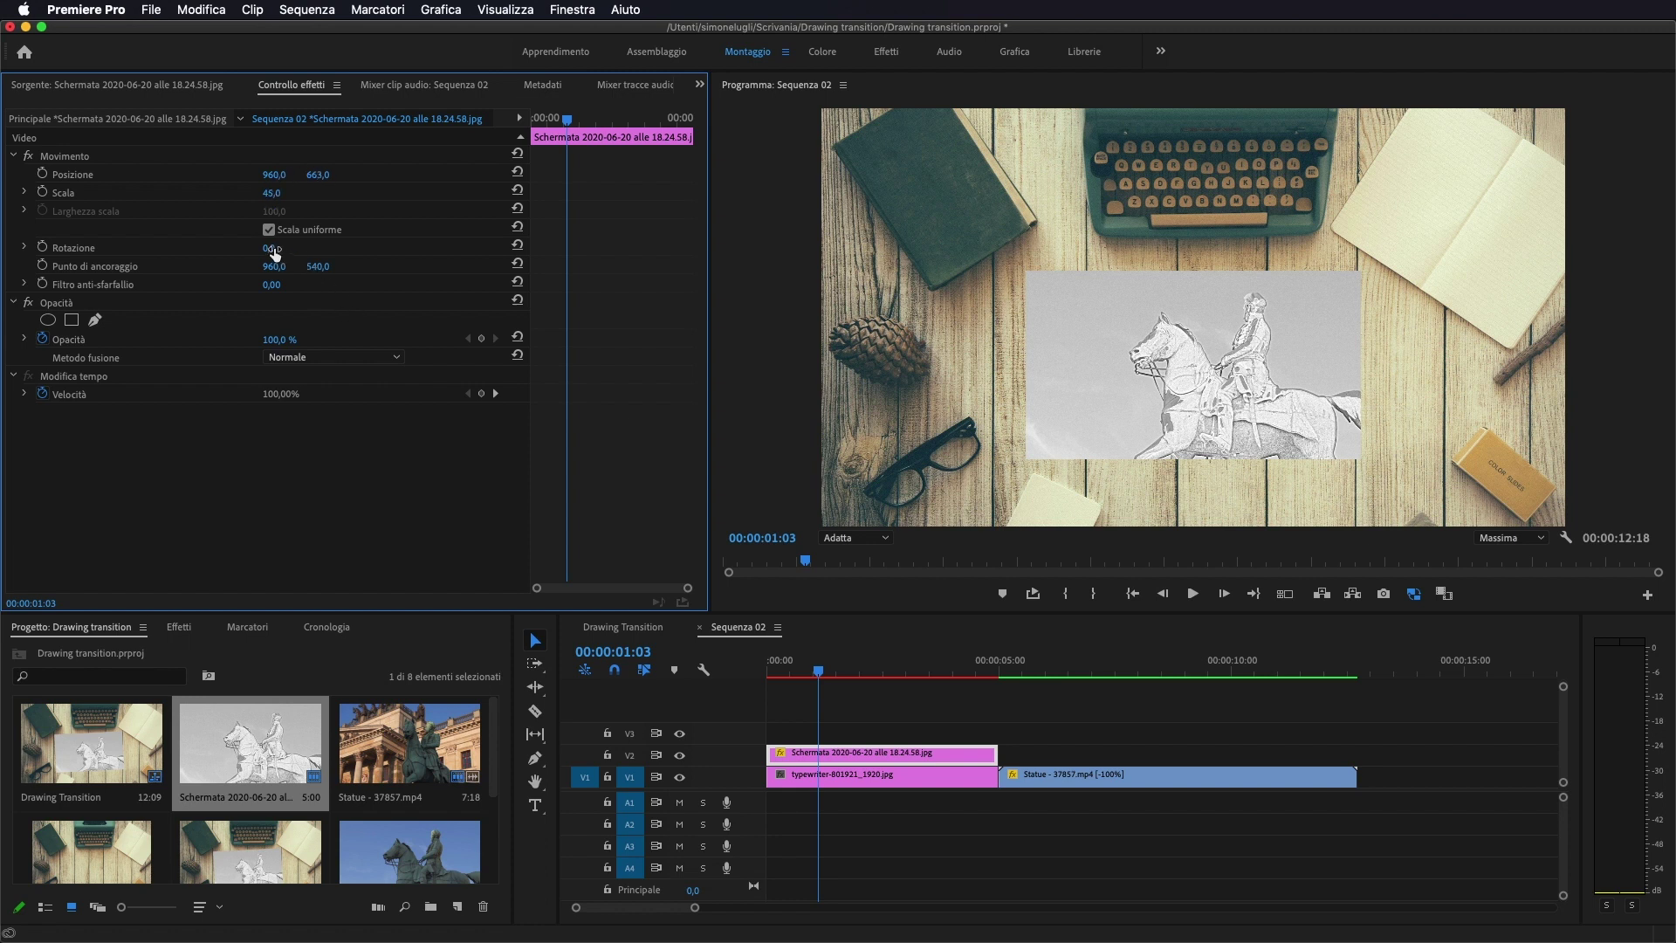
drag(269, 248, 267, 248)
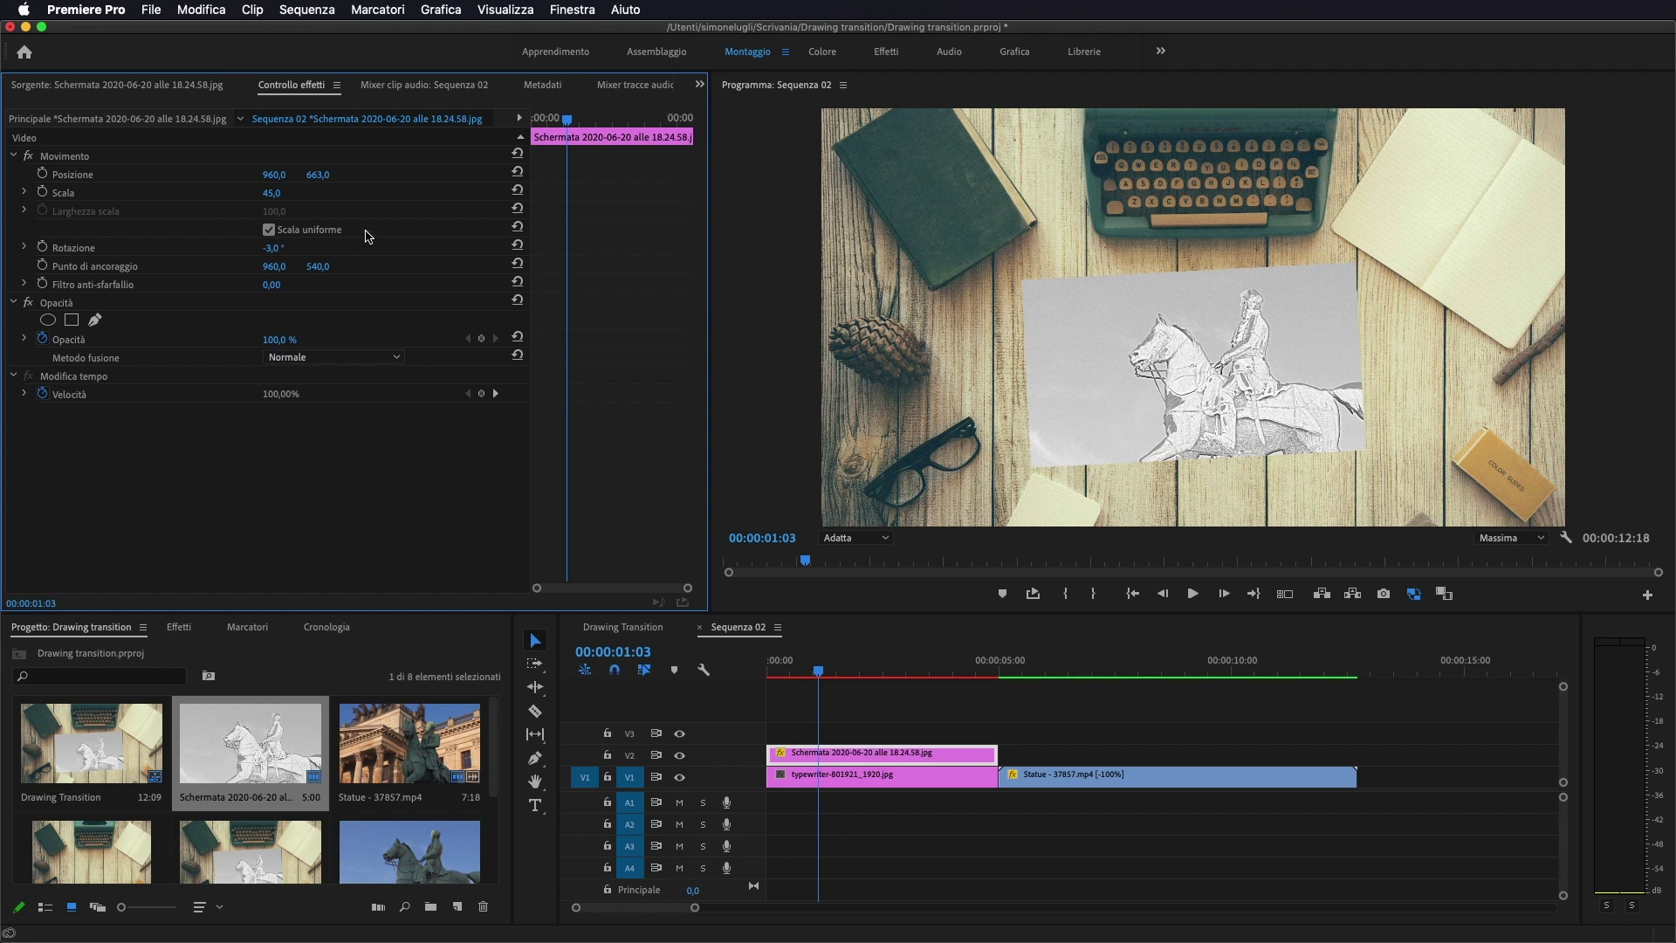
key(super+z)
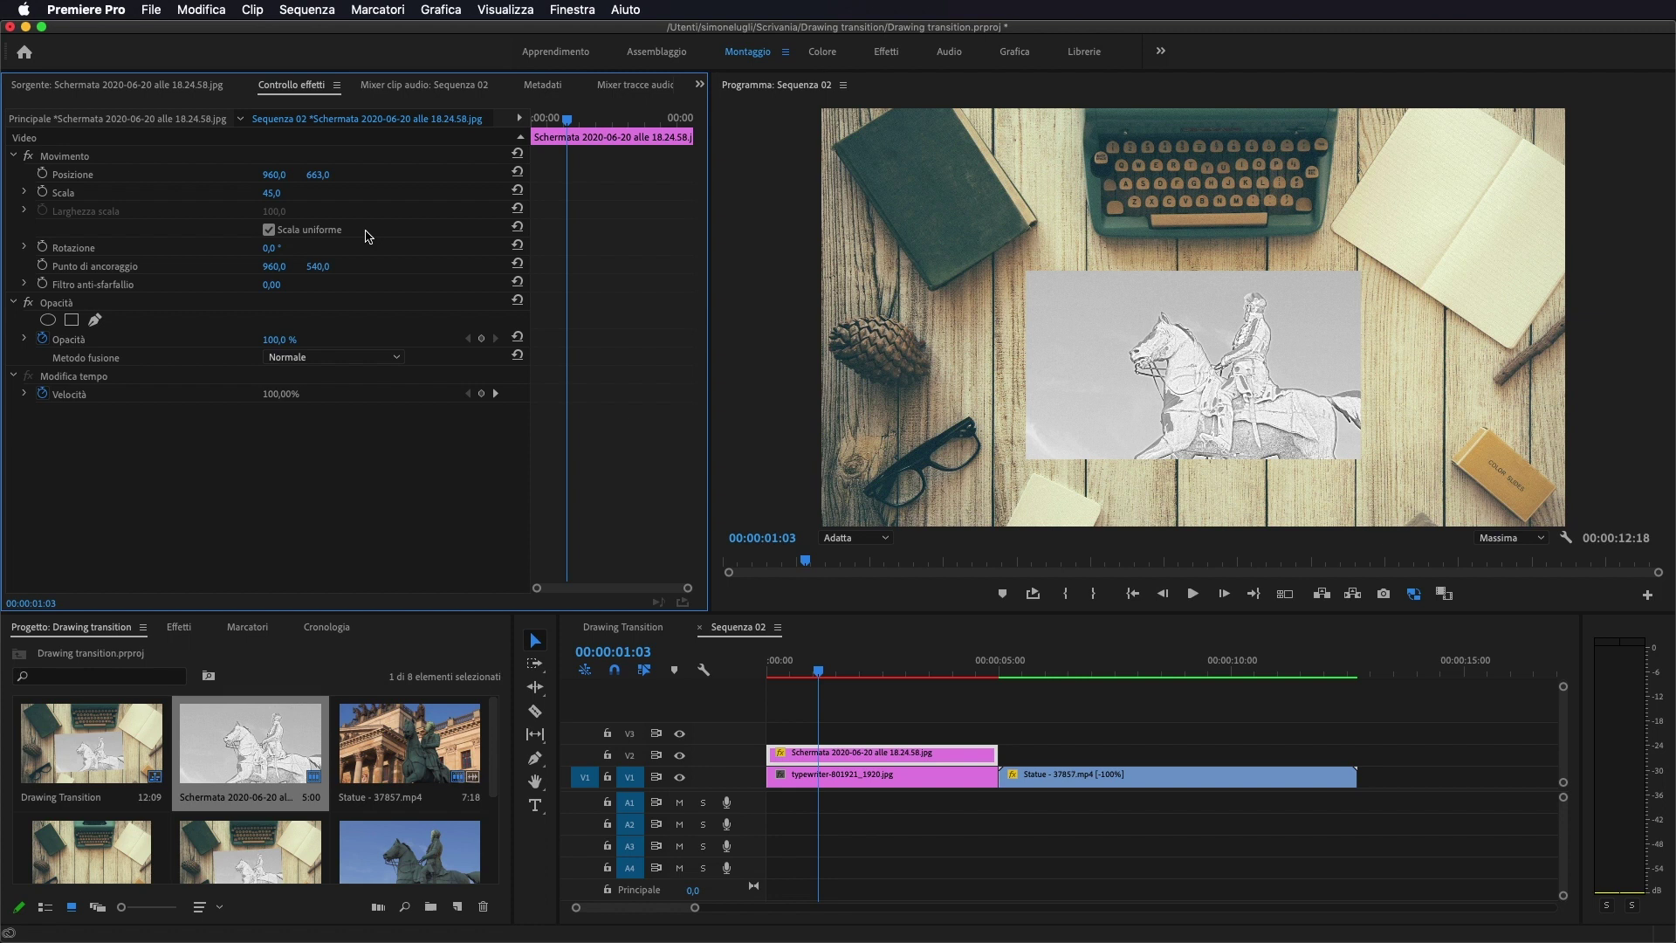
click(760, 671)
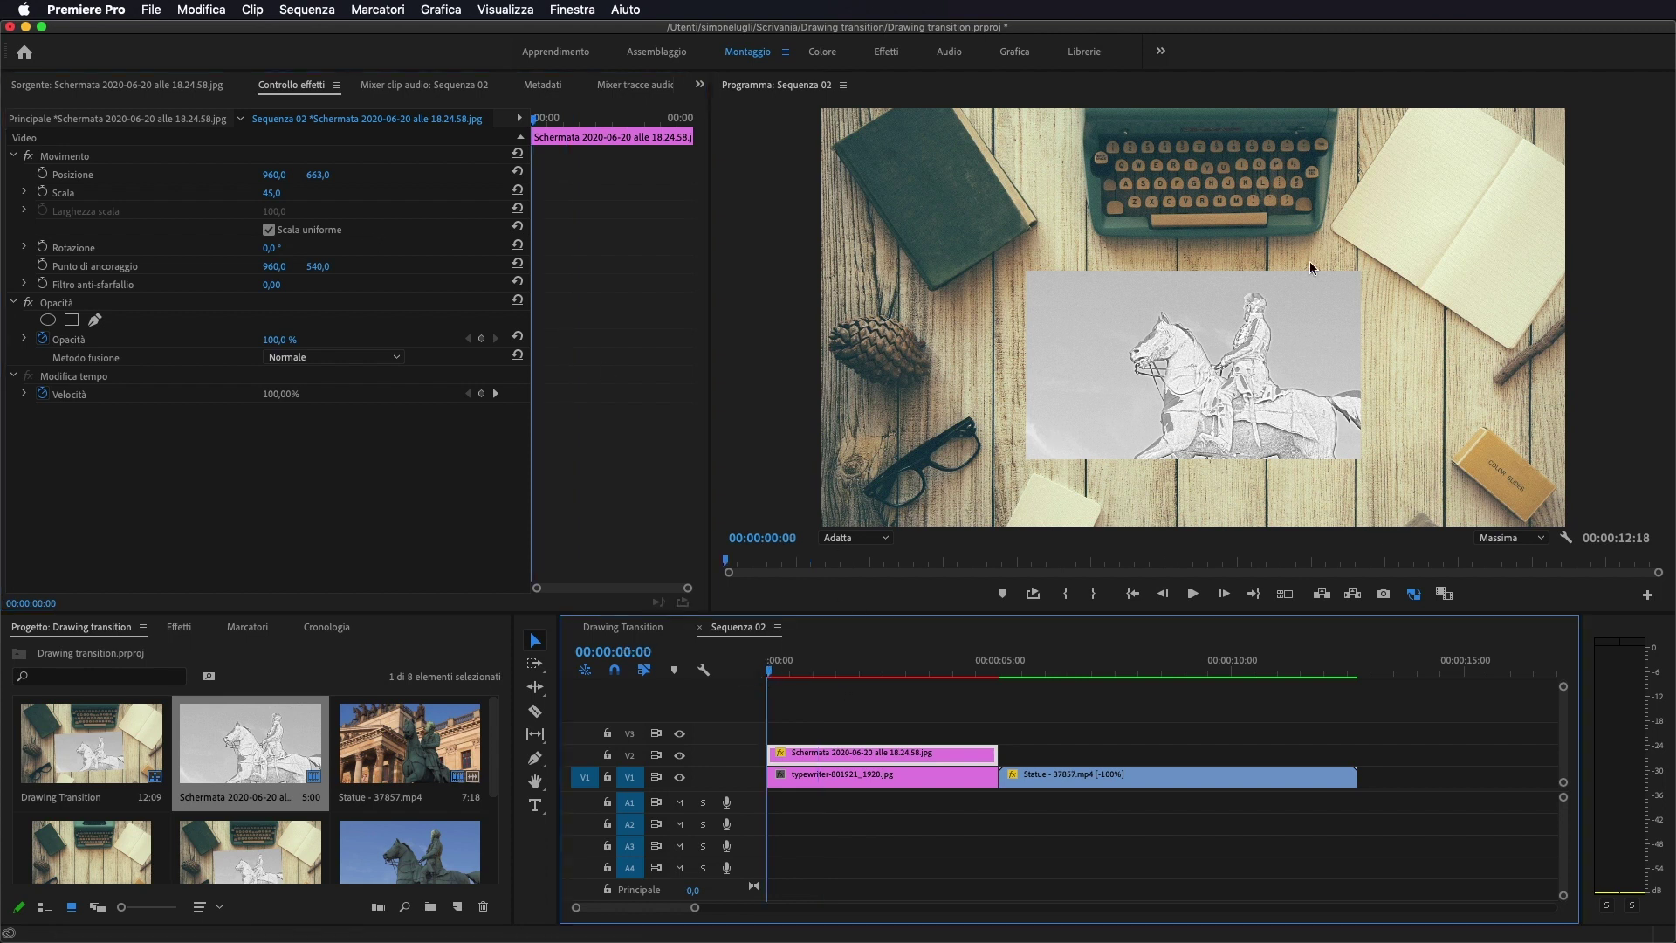
Nest the typewriter photo and sketch clips as Sequenza nidificata 05 and select the nested clip.
drag(770, 672, 882, 799)
click(849, 703)
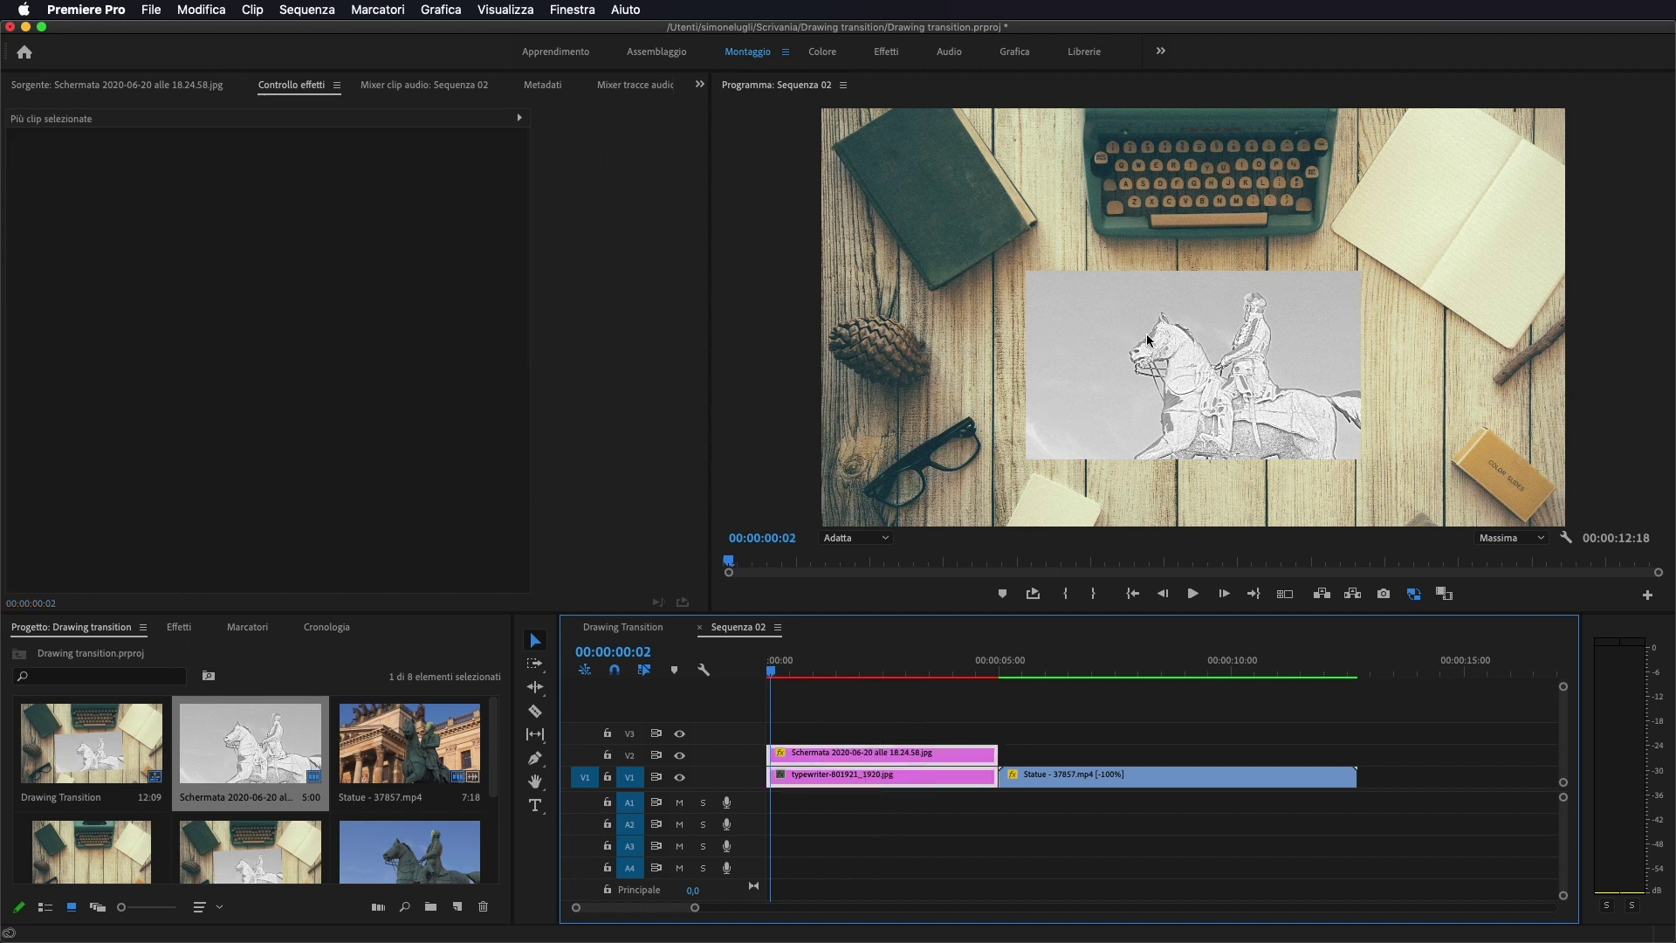
right_click(855, 758)
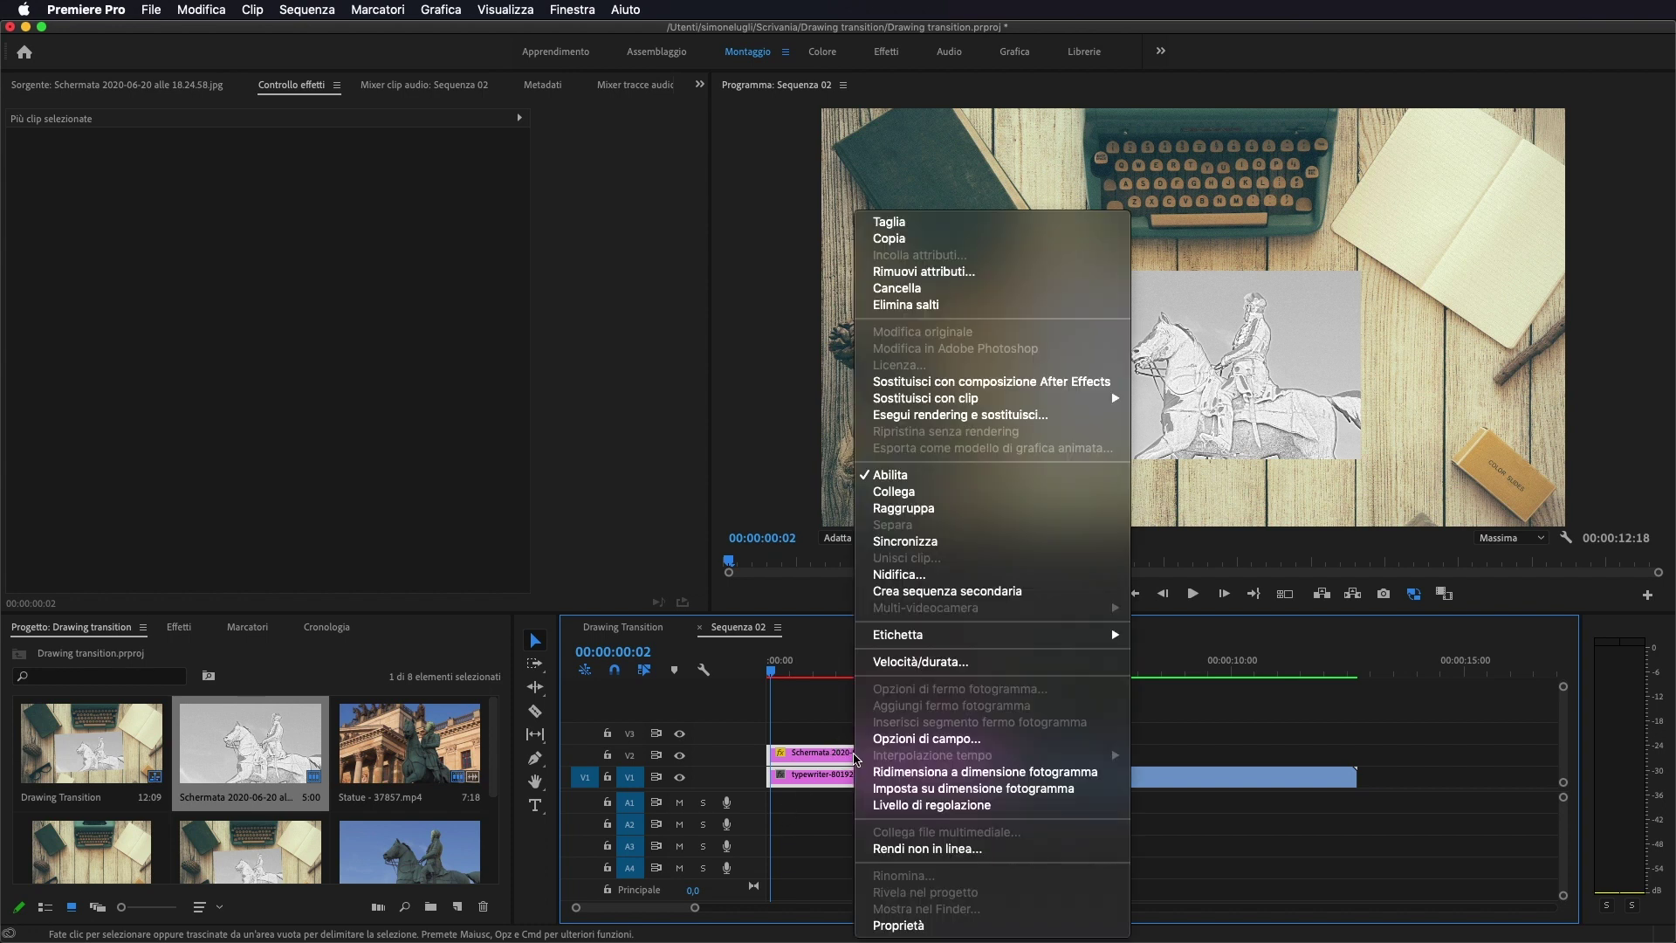
click(892, 574)
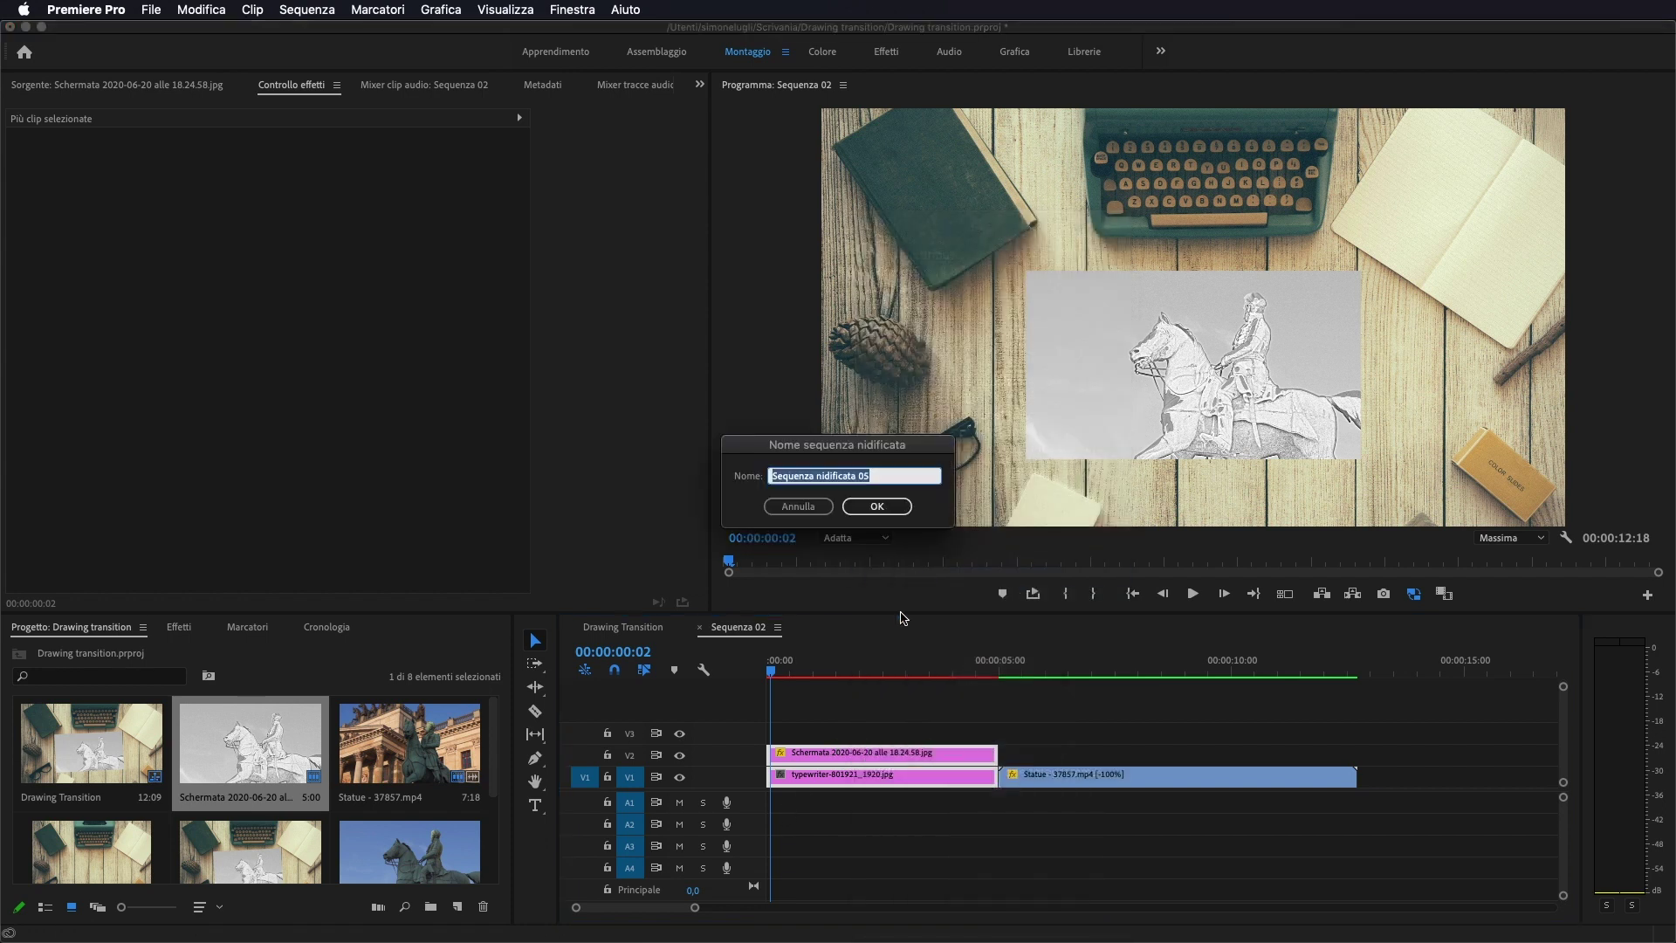
click(875, 507)
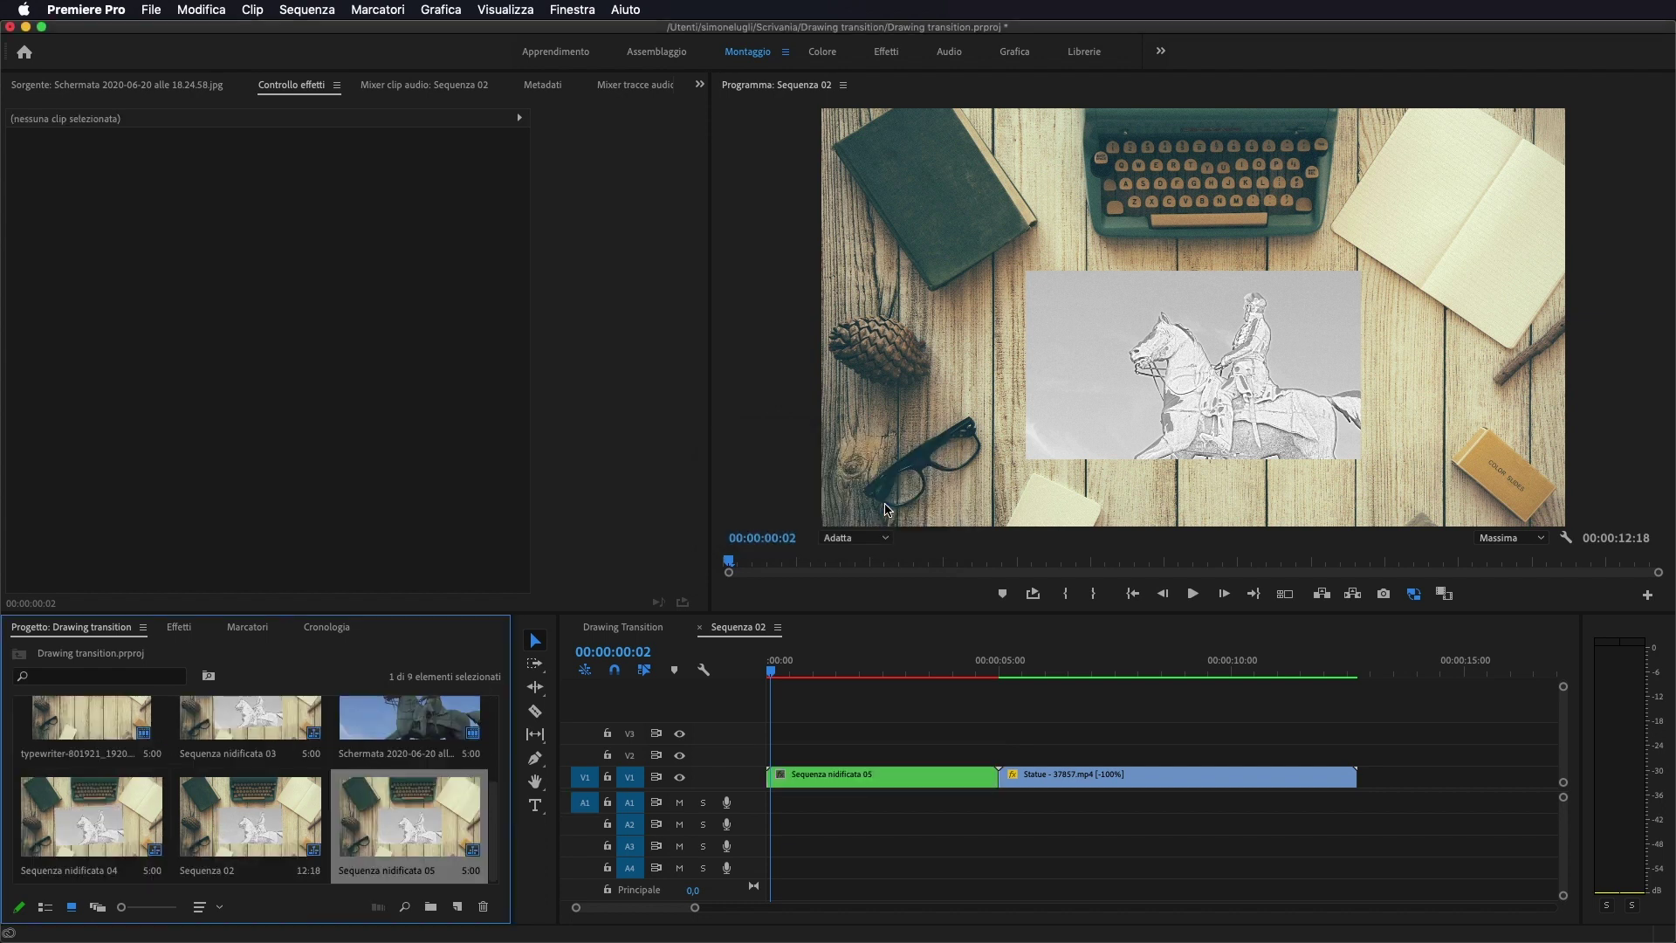
drag(938, 670, 833, 672)
click(927, 779)
click(868, 672)
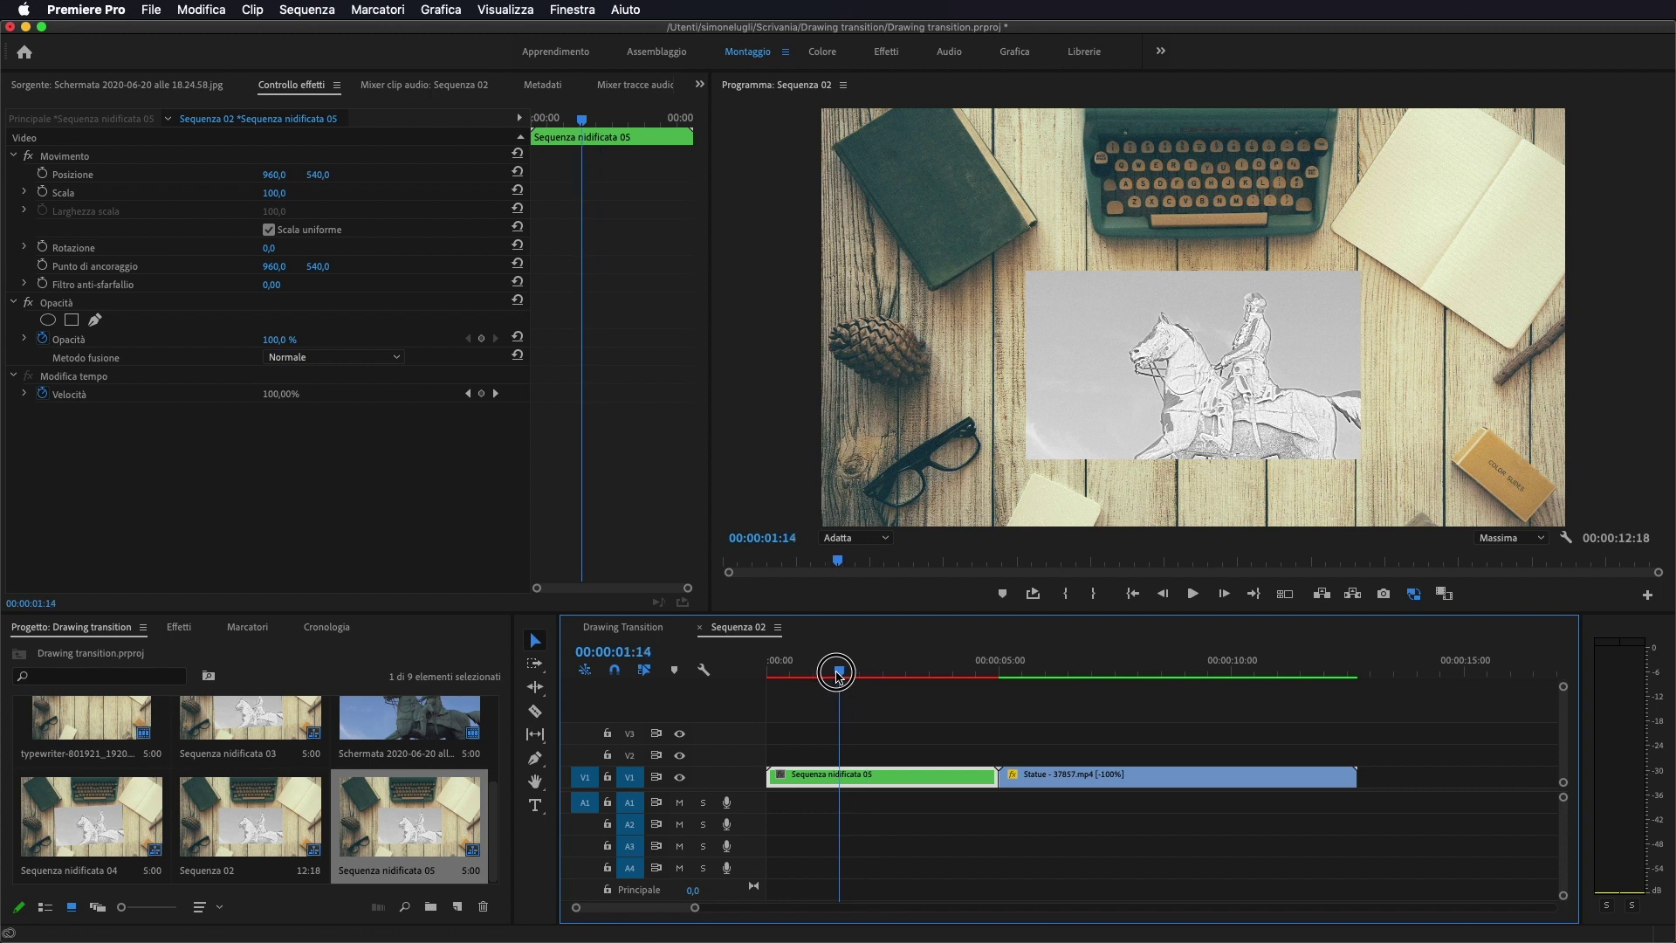
Lay the Schermata statue screenshot on V2 and trim its start later.
click(420, 733)
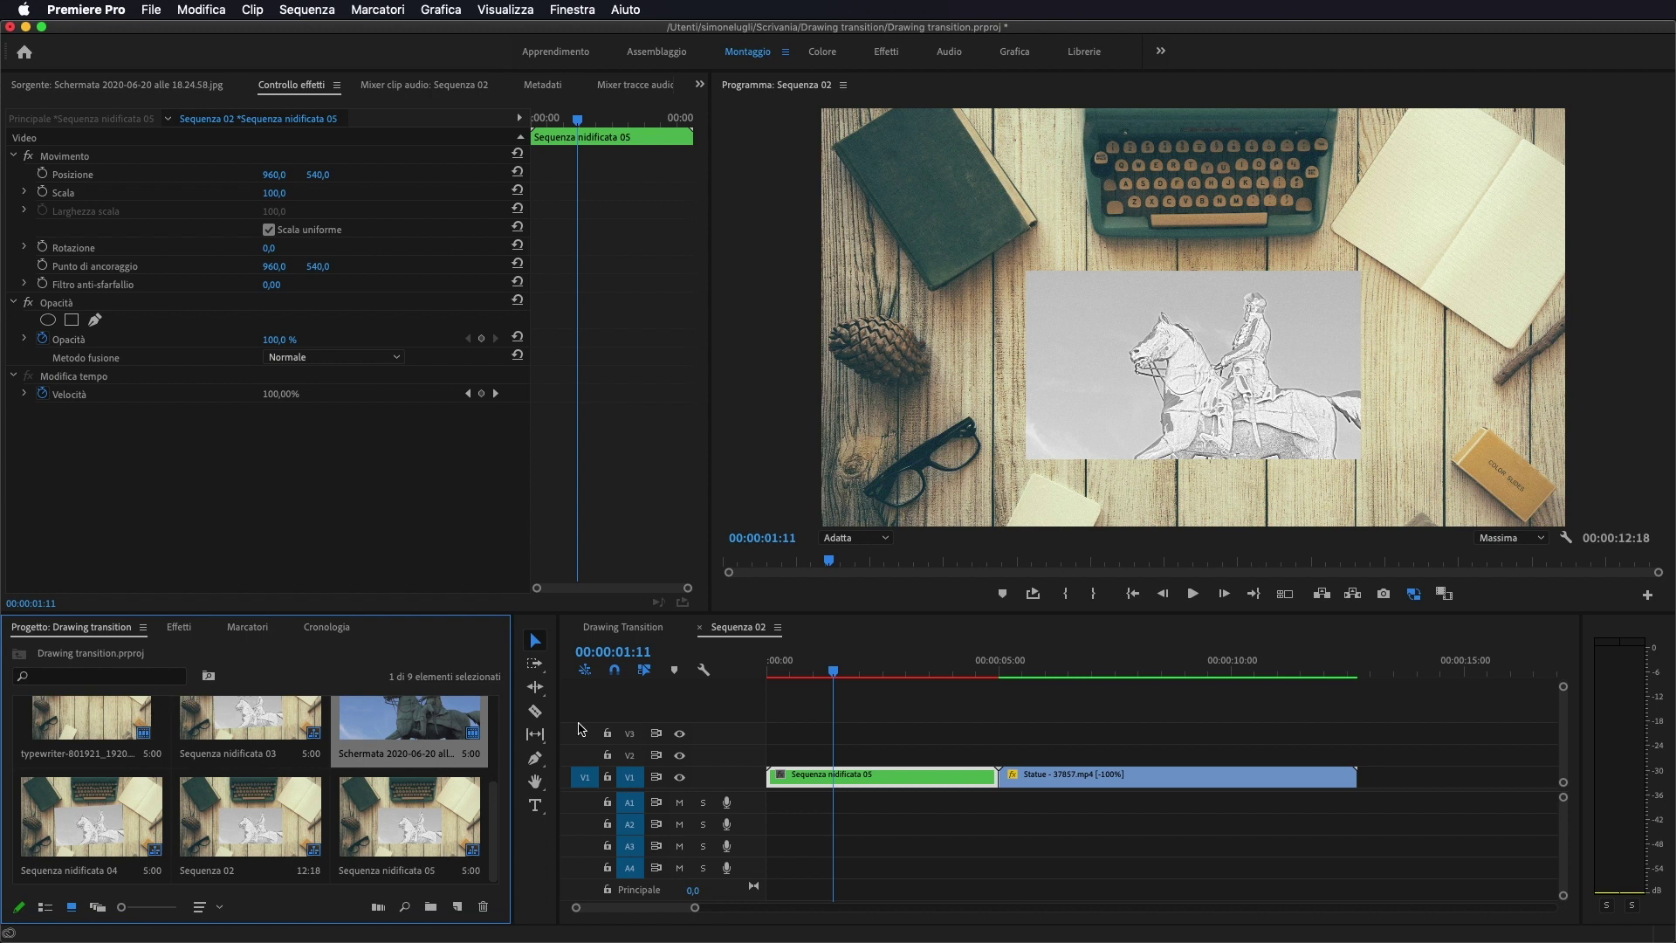
click(1007, 670)
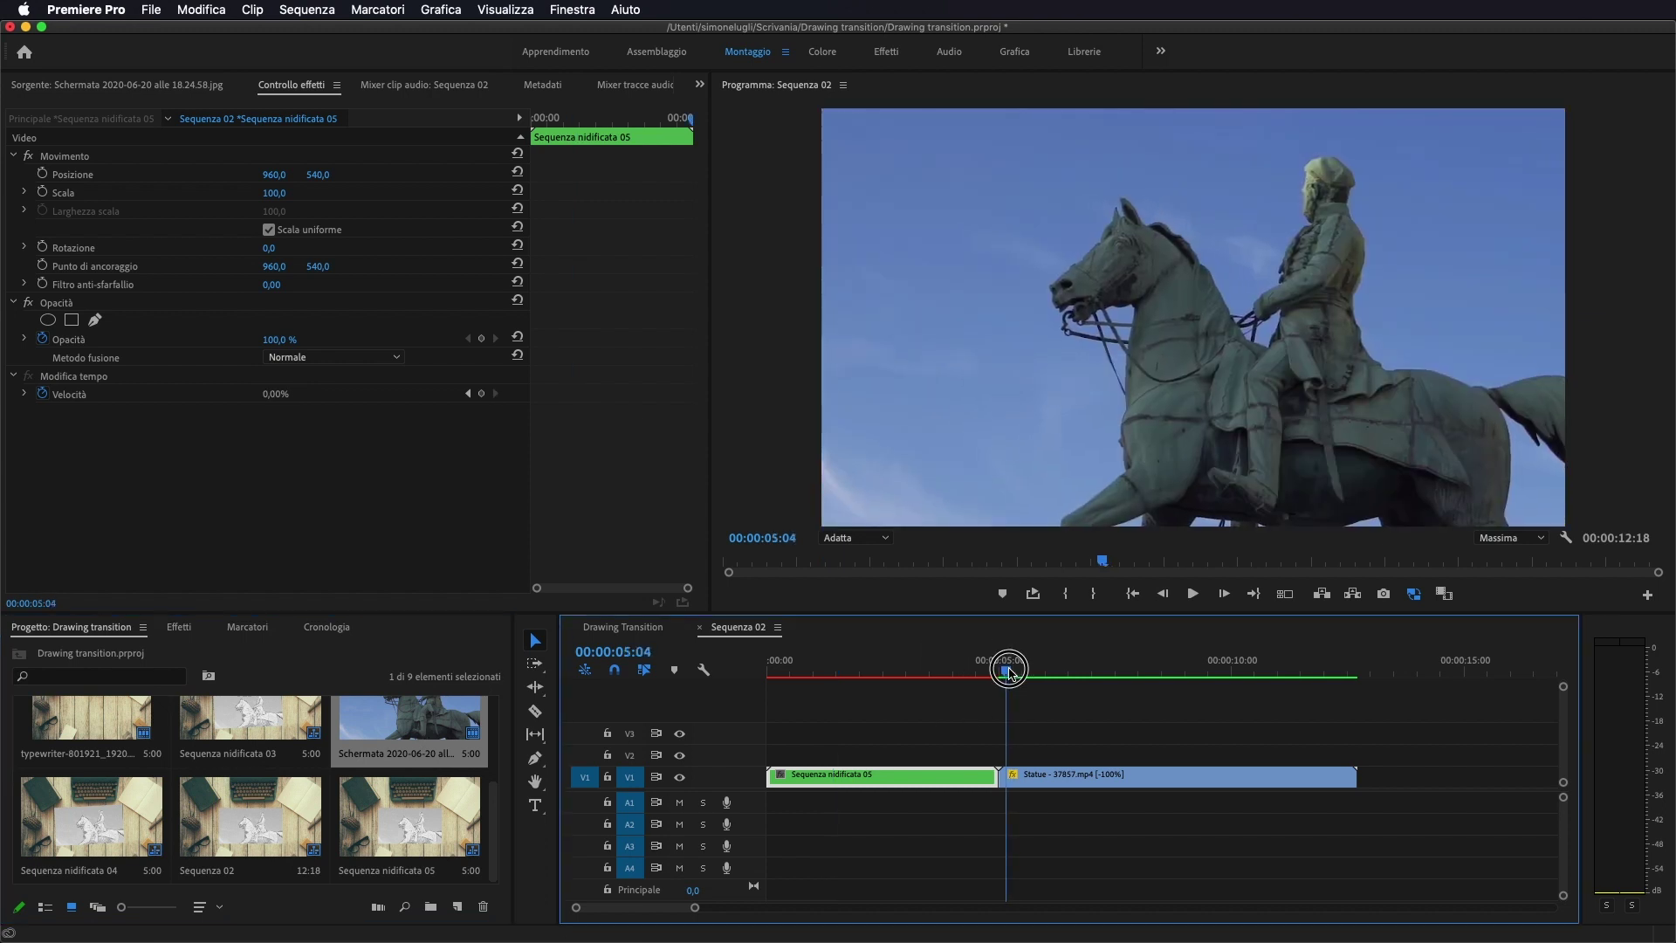
drag(1009, 672, 1004, 672)
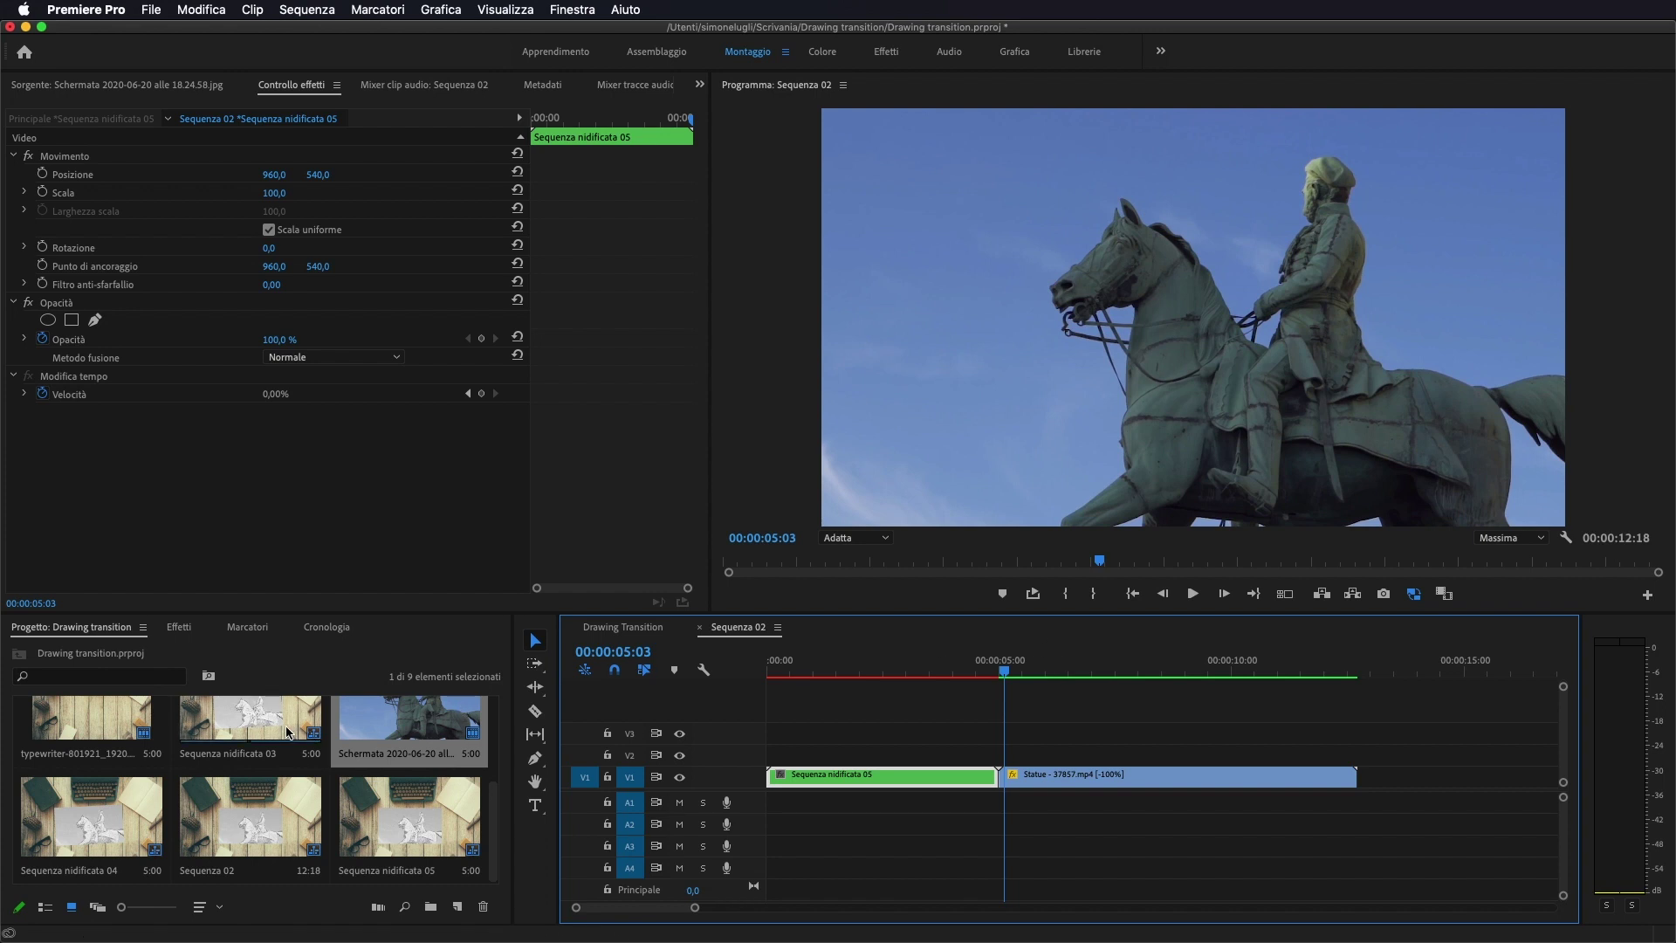
drag(439, 732, 766, 752)
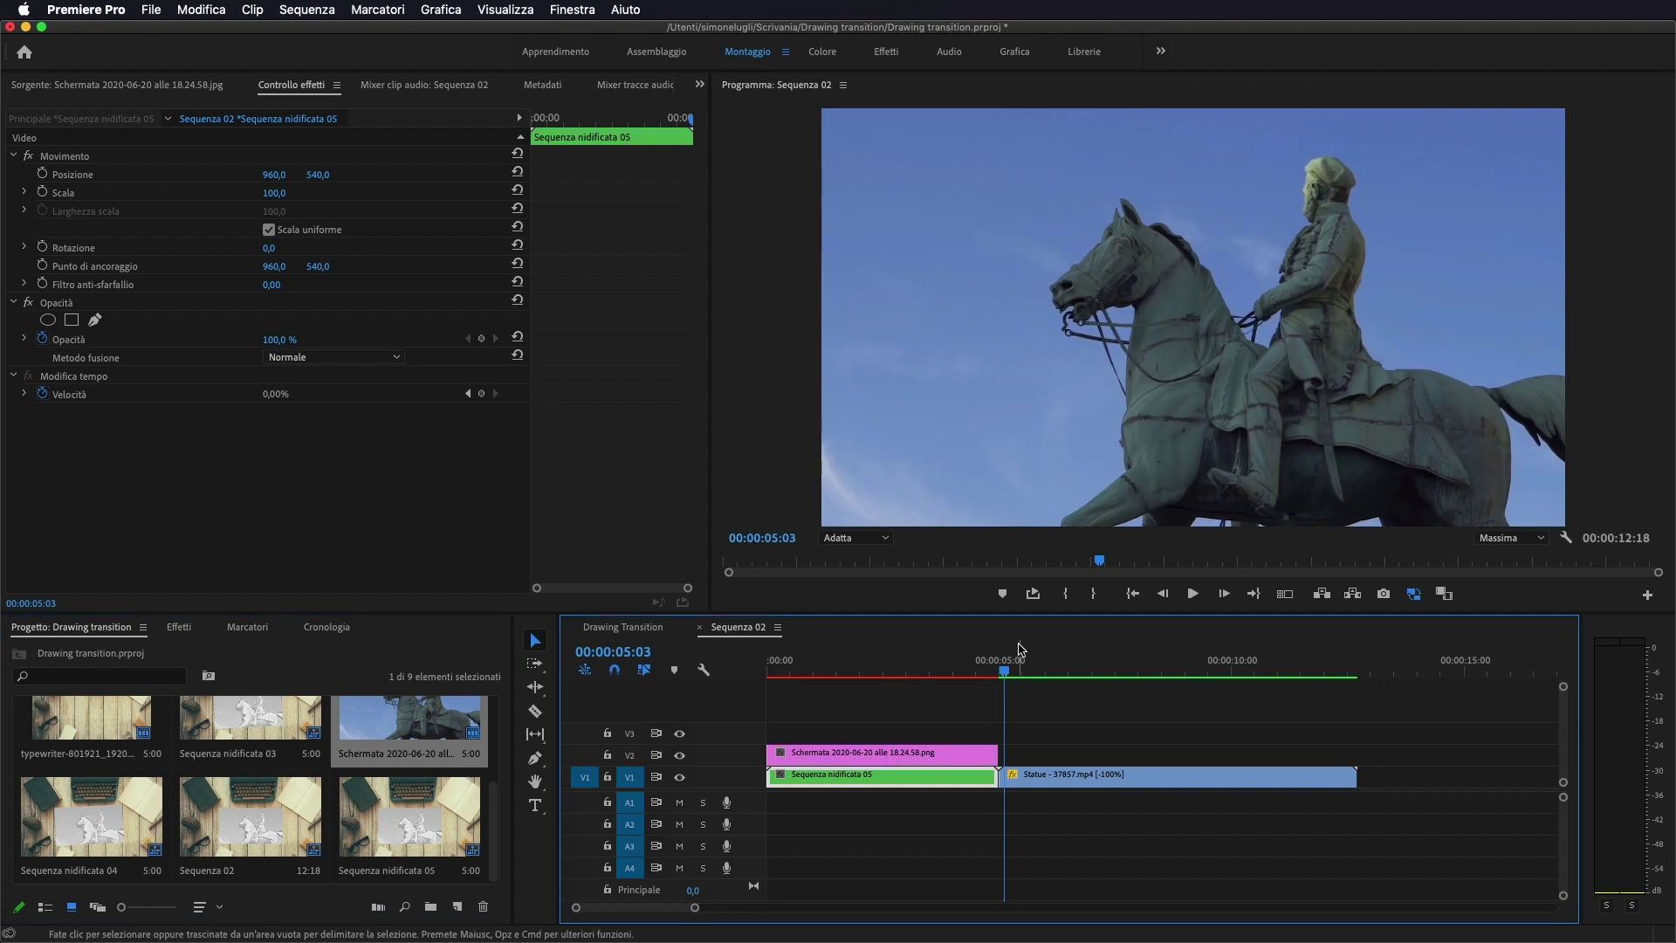
click(969, 672)
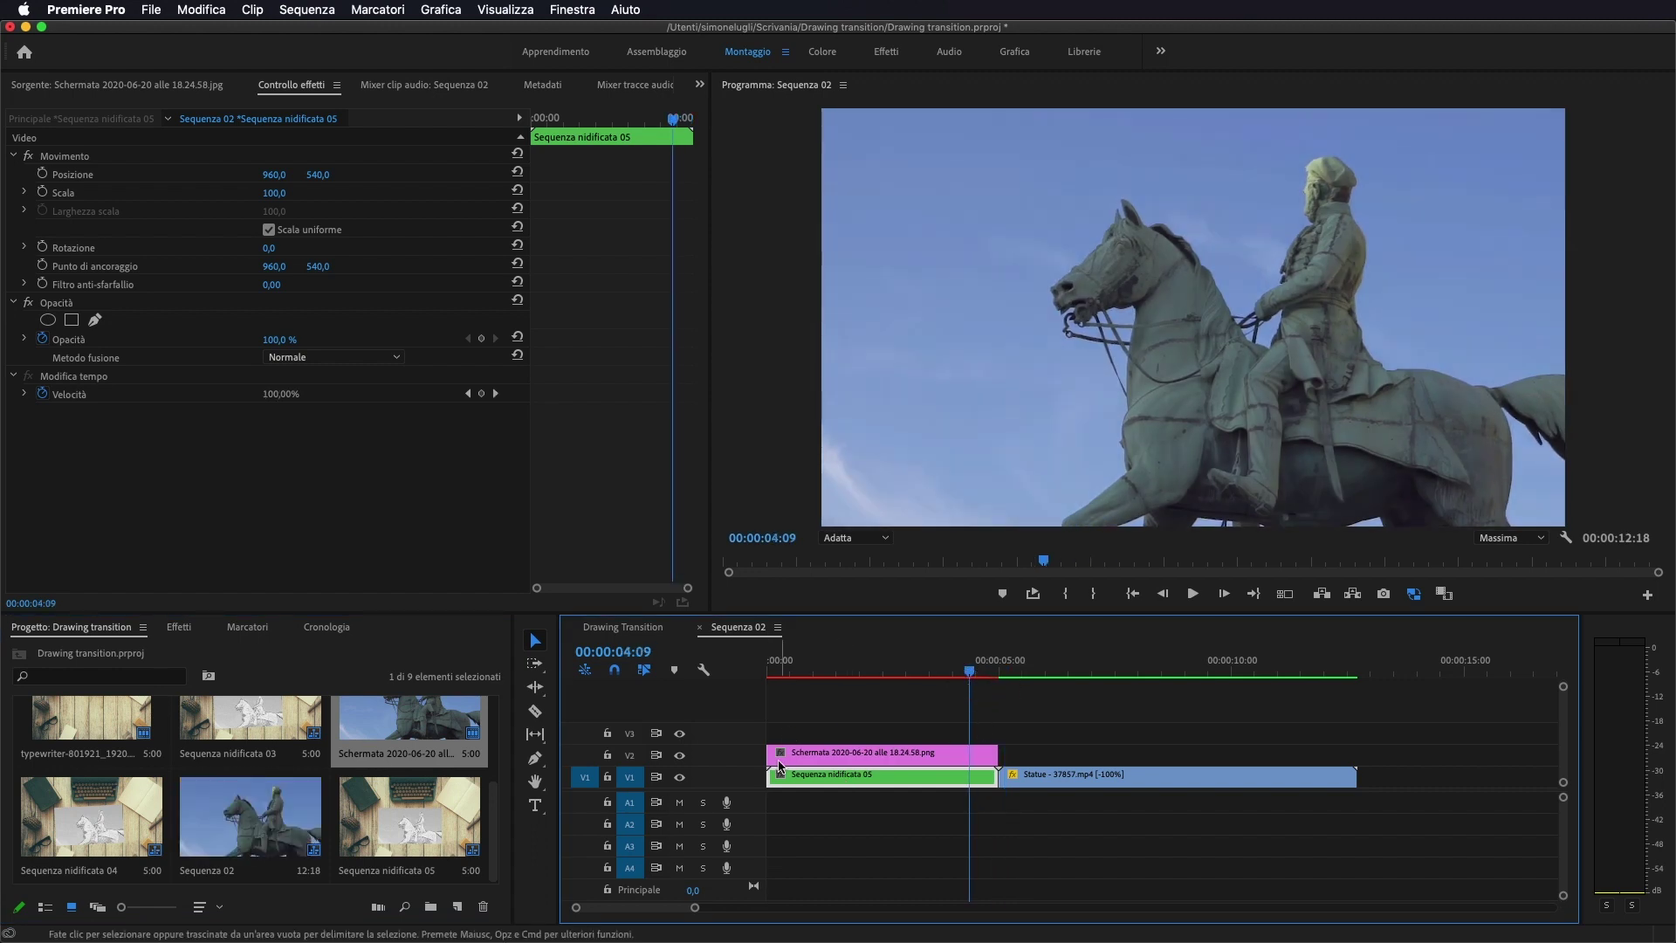
drag(768, 752, 872, 751)
Set the screenshot clip starting at 00:00:02:11 to 38% opacity.
drag(969, 672, 880, 672)
click(924, 760)
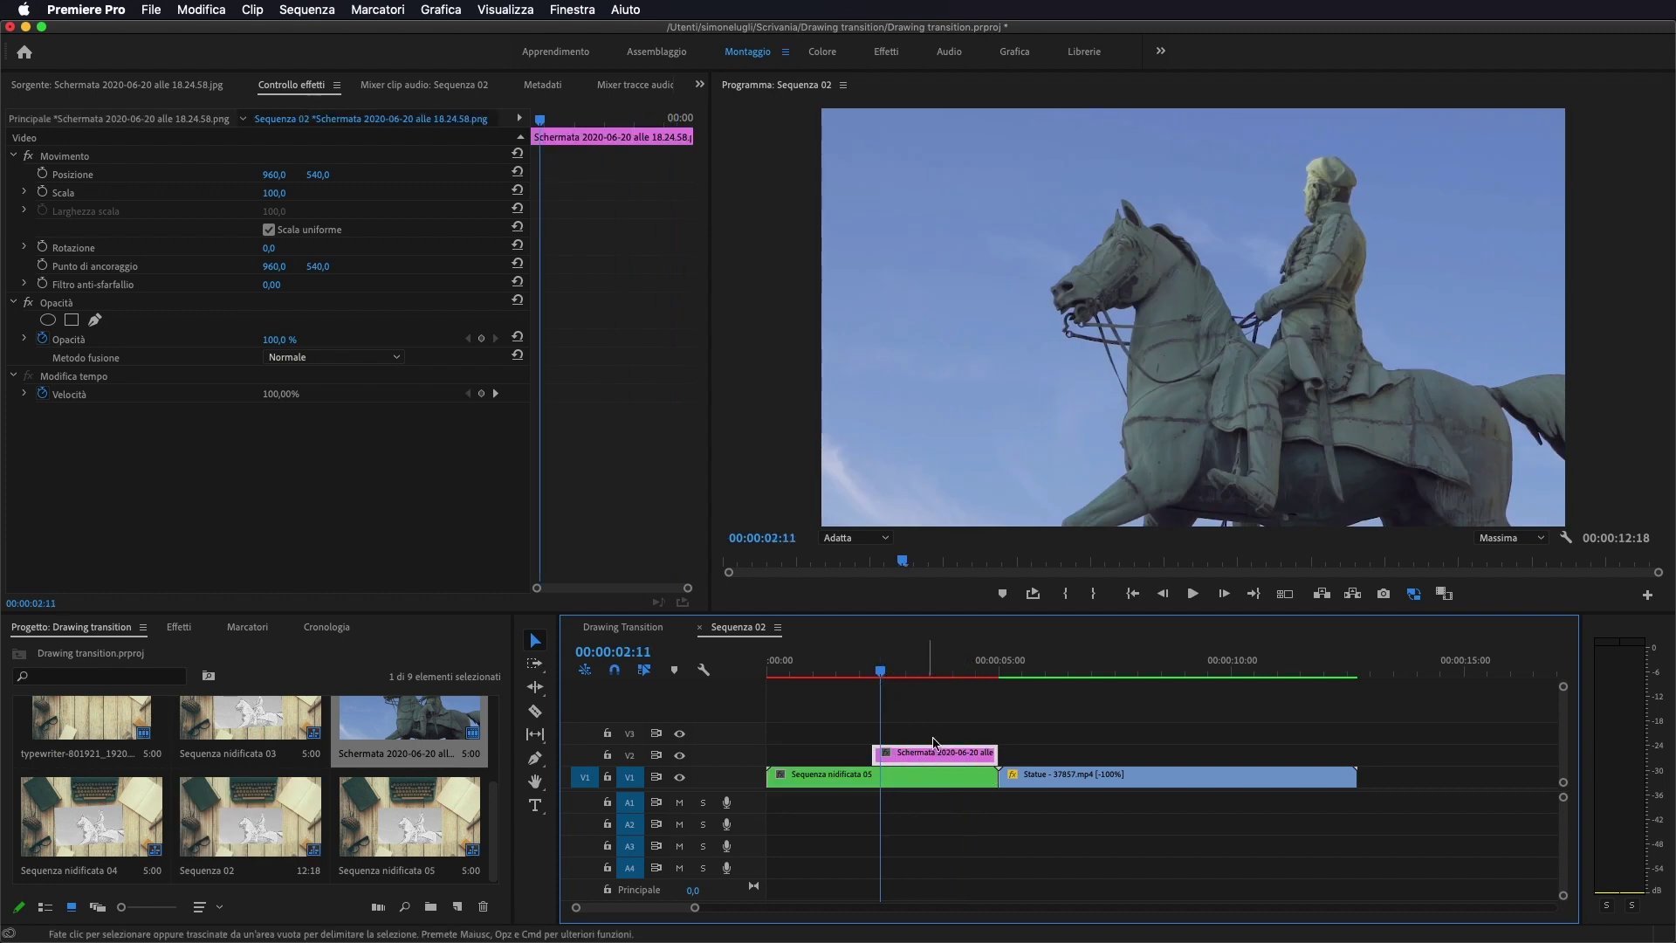
click(281, 327)
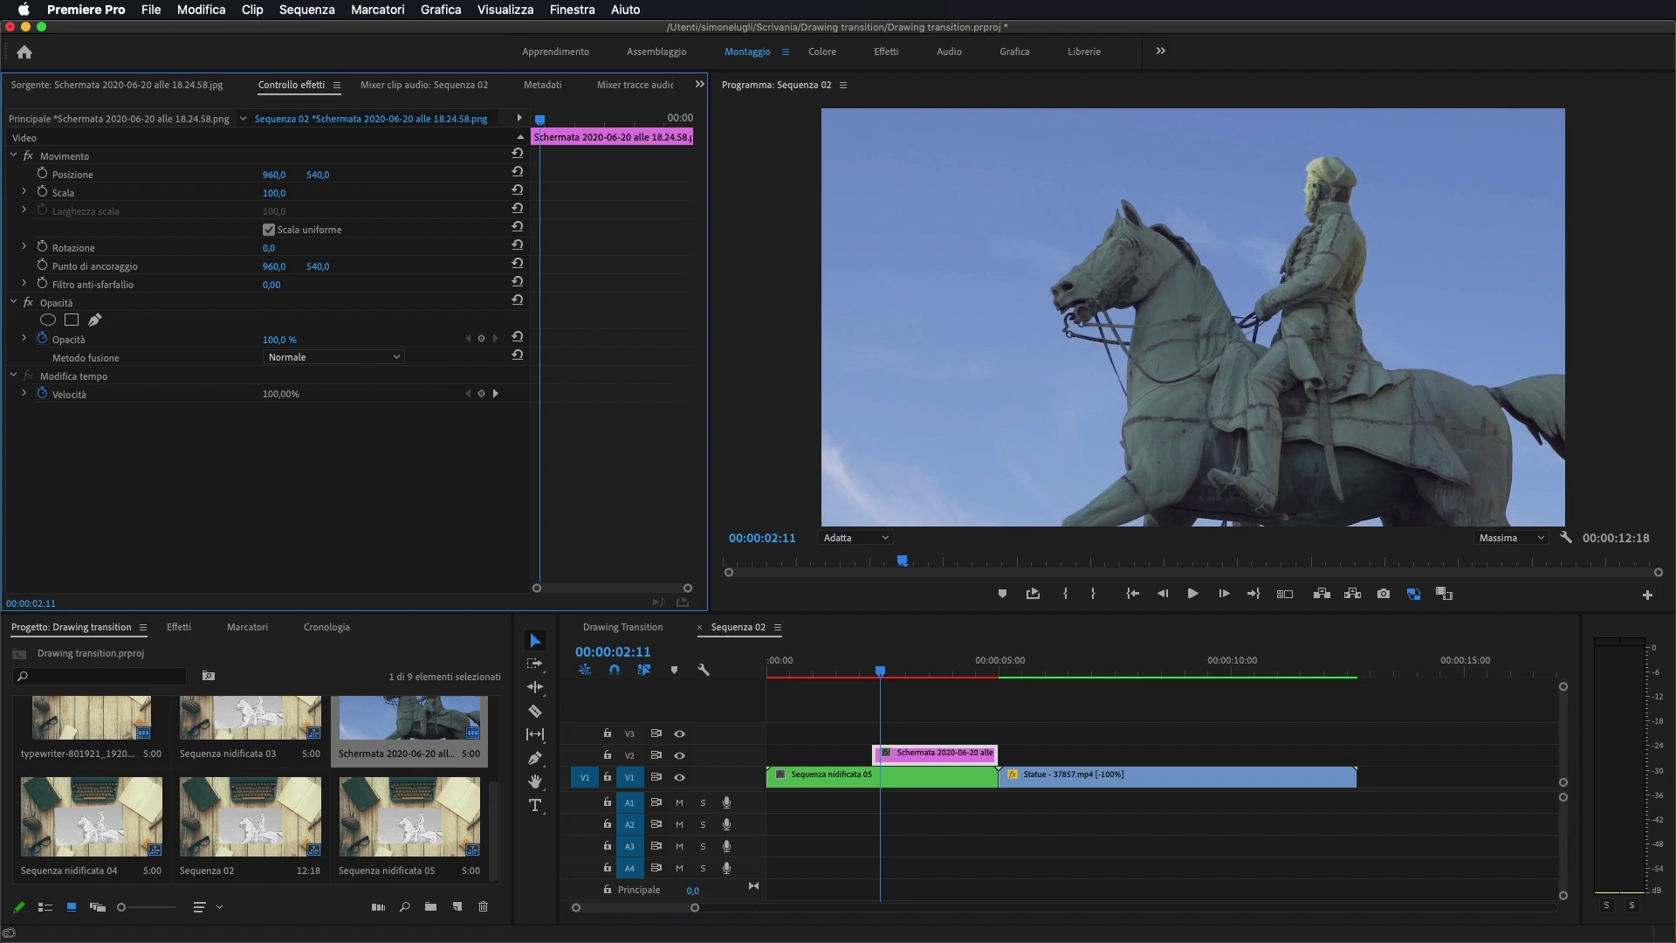
drag(276, 339, 249, 339)
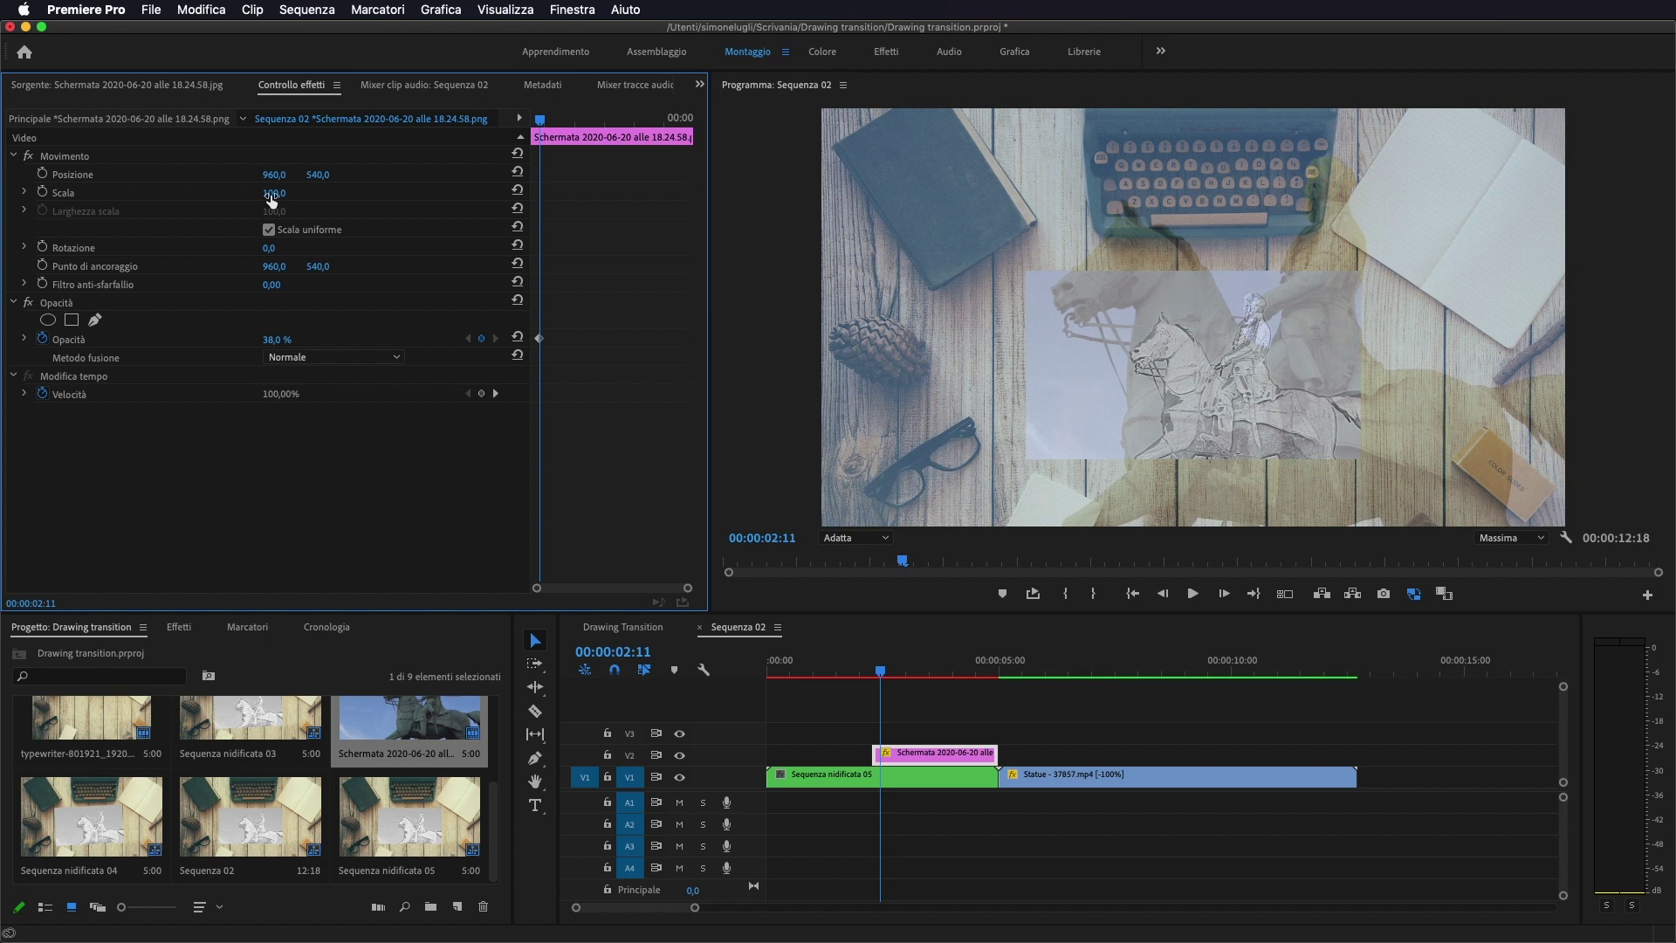
Scale the screenshot to 45 at position 960, 663 and check its alignment over the sketch.
drag(271, 192, 424, 175)
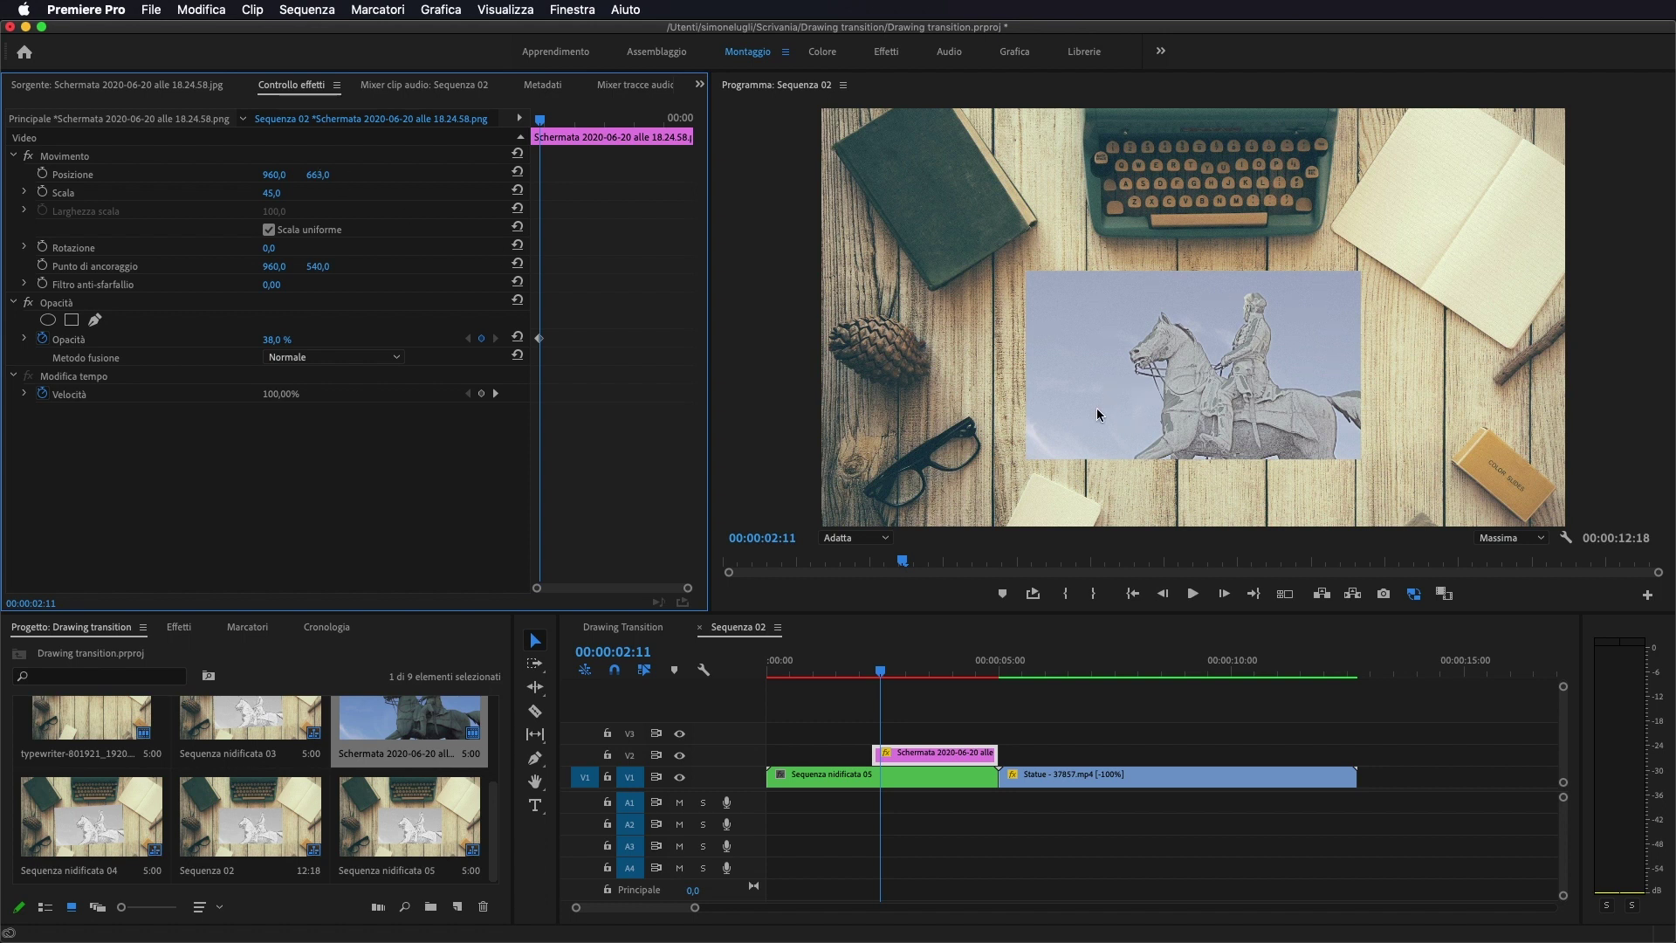
mouse_move(881, 675)
mouse_down()
mouse_move(864, 670)
mouse_move(890, 672)
mouse_up()
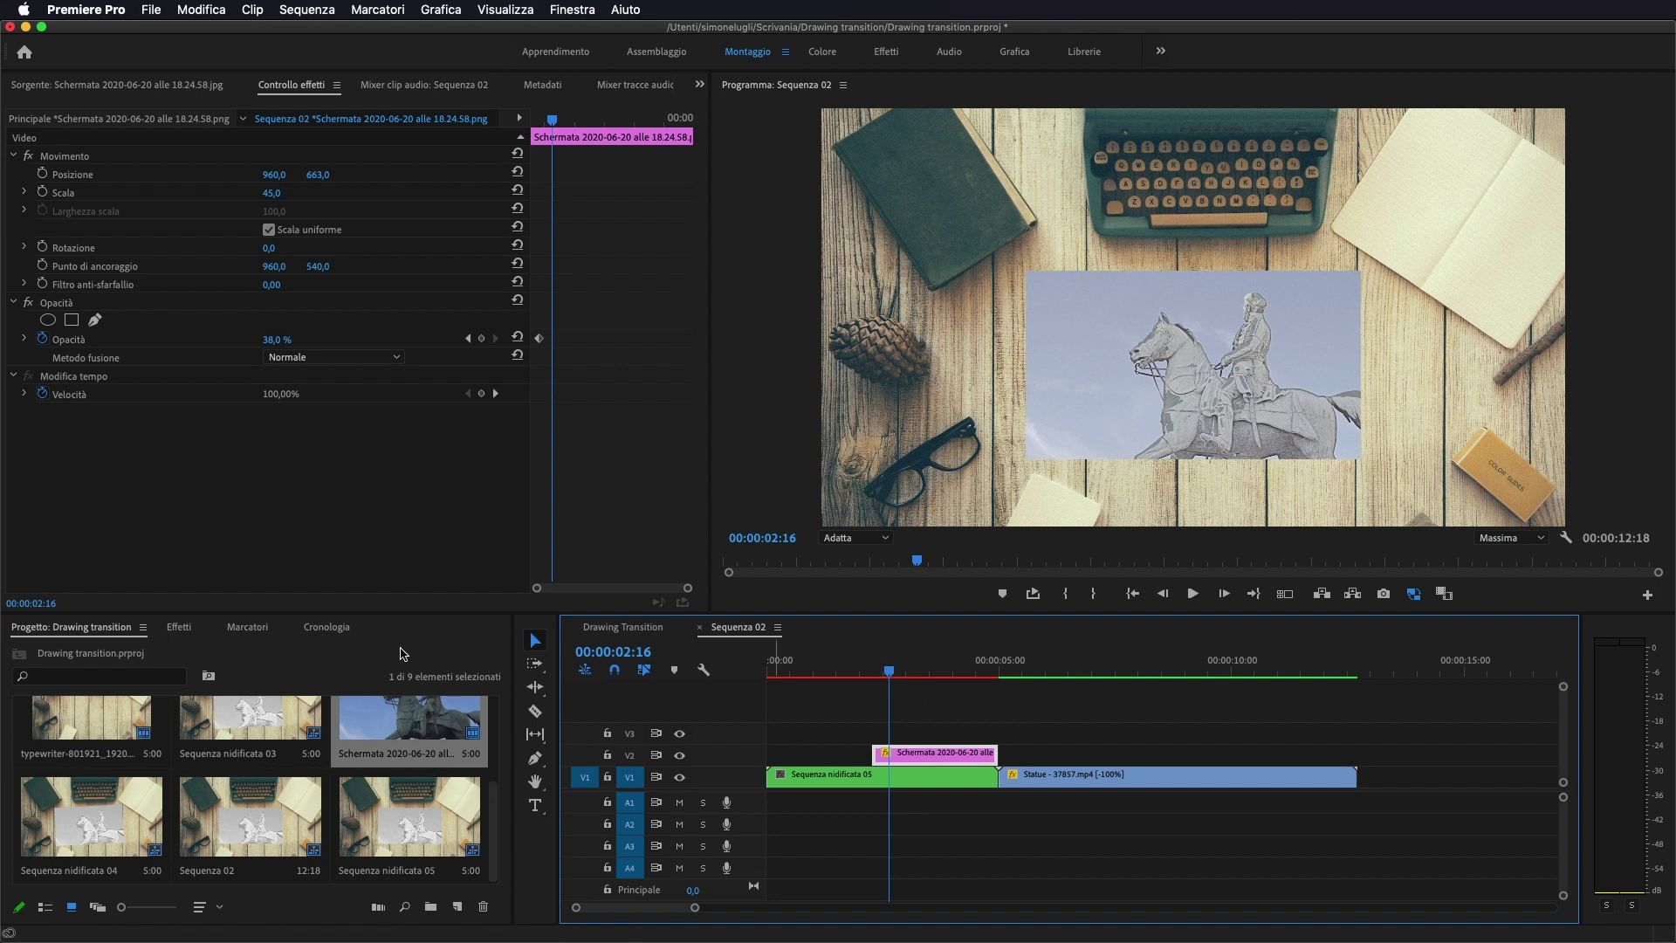
Apply Comparsa graduale from Effetti video > Transizione to the V2 screenshot clip.
click(179, 627)
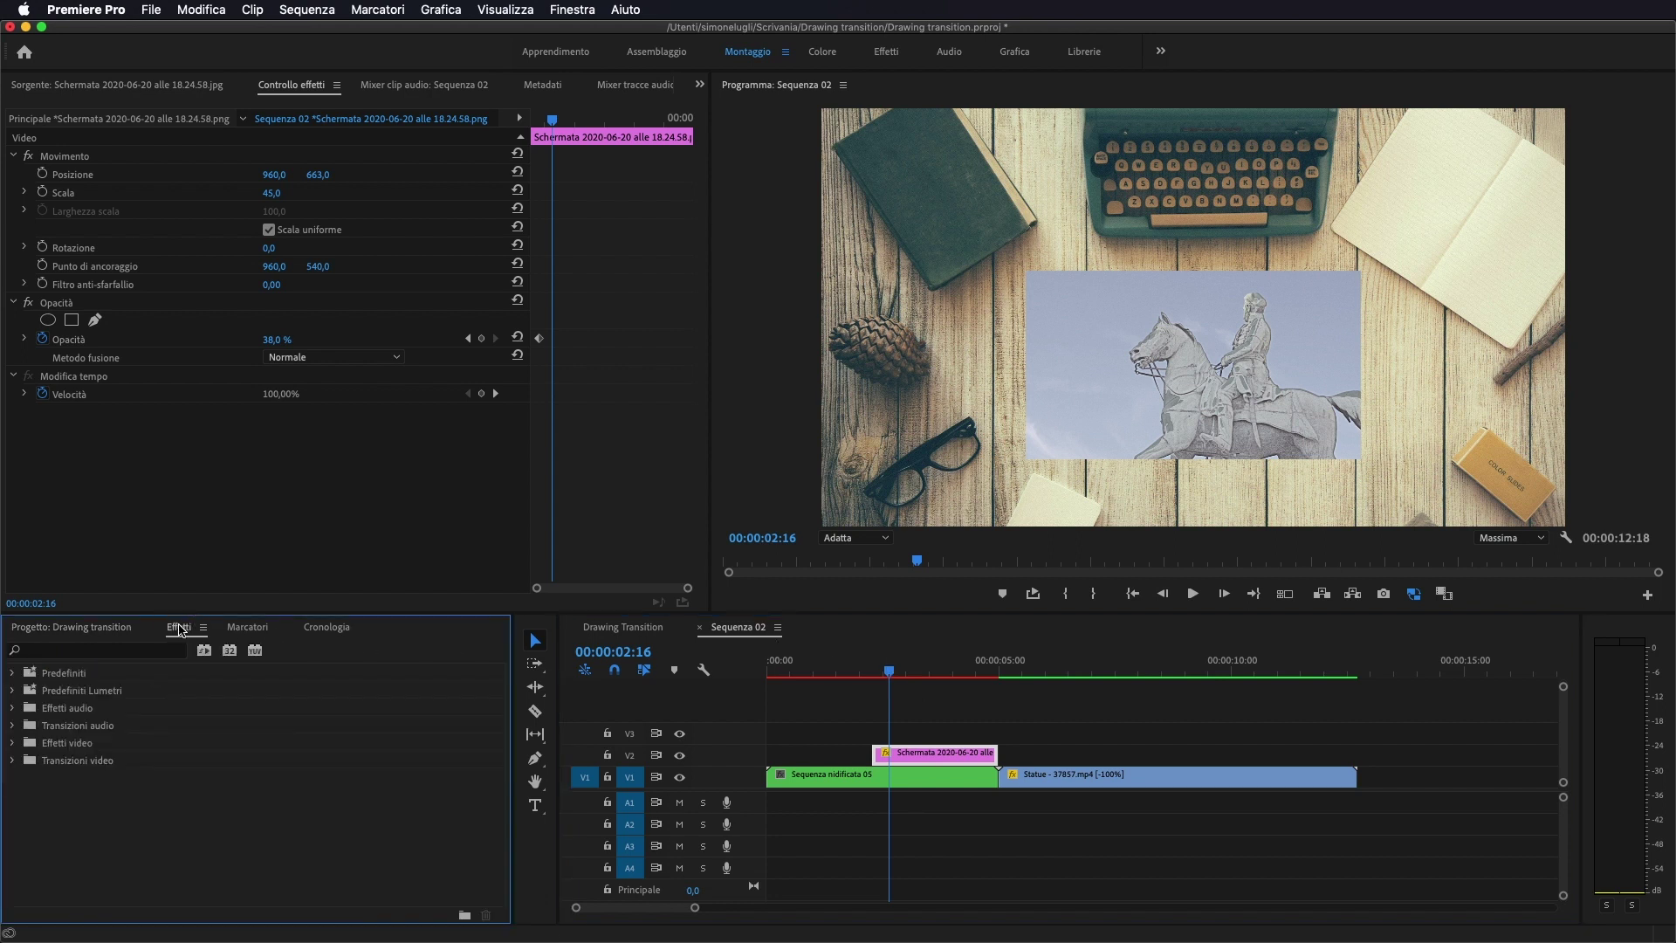
click(13, 744)
scroll(226, 766, down, 10)
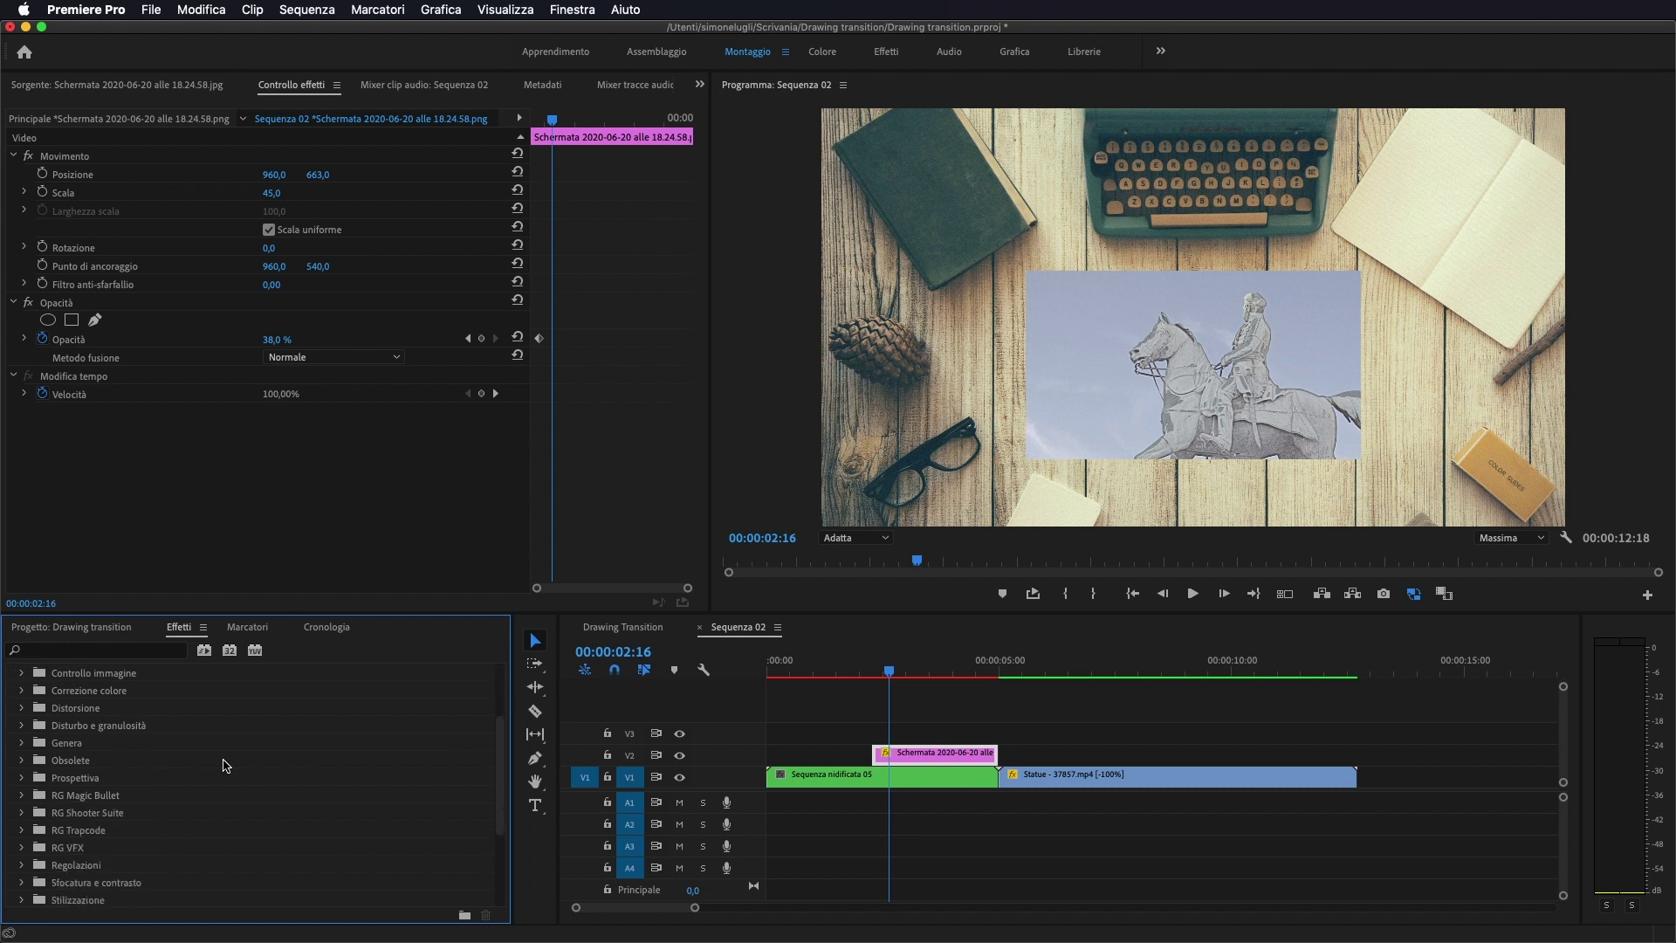
scroll(226, 765, down, 3)
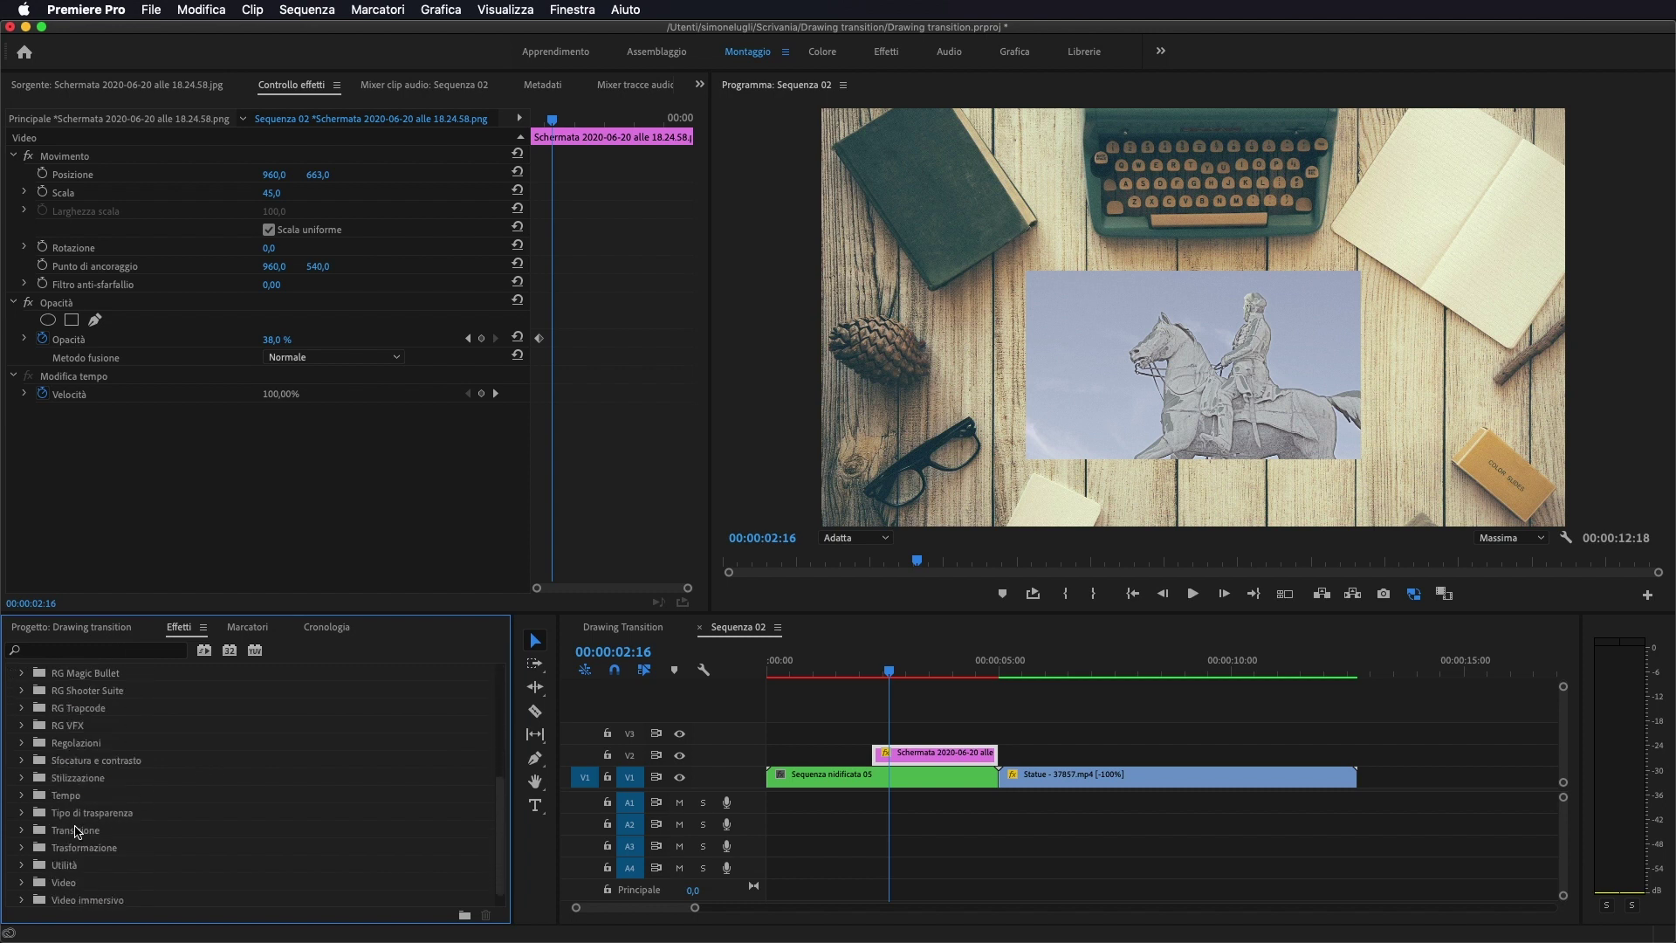
click(20, 831)
scroll(252, 810, down, 3)
click(62, 813)
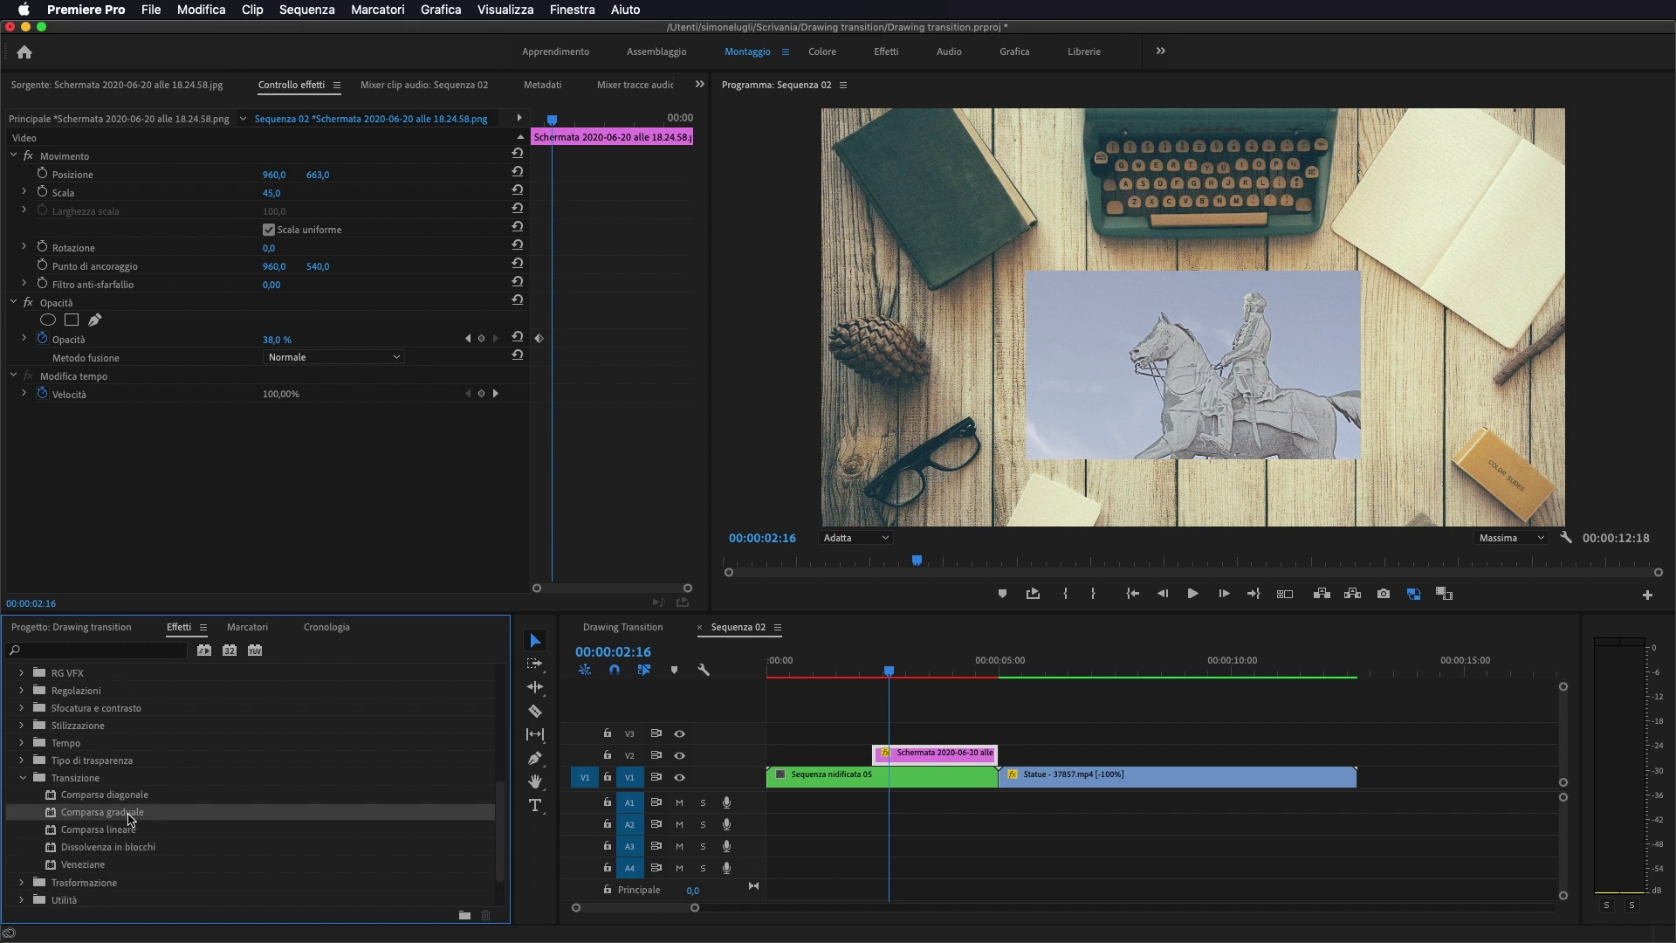
drag(129, 818, 915, 755)
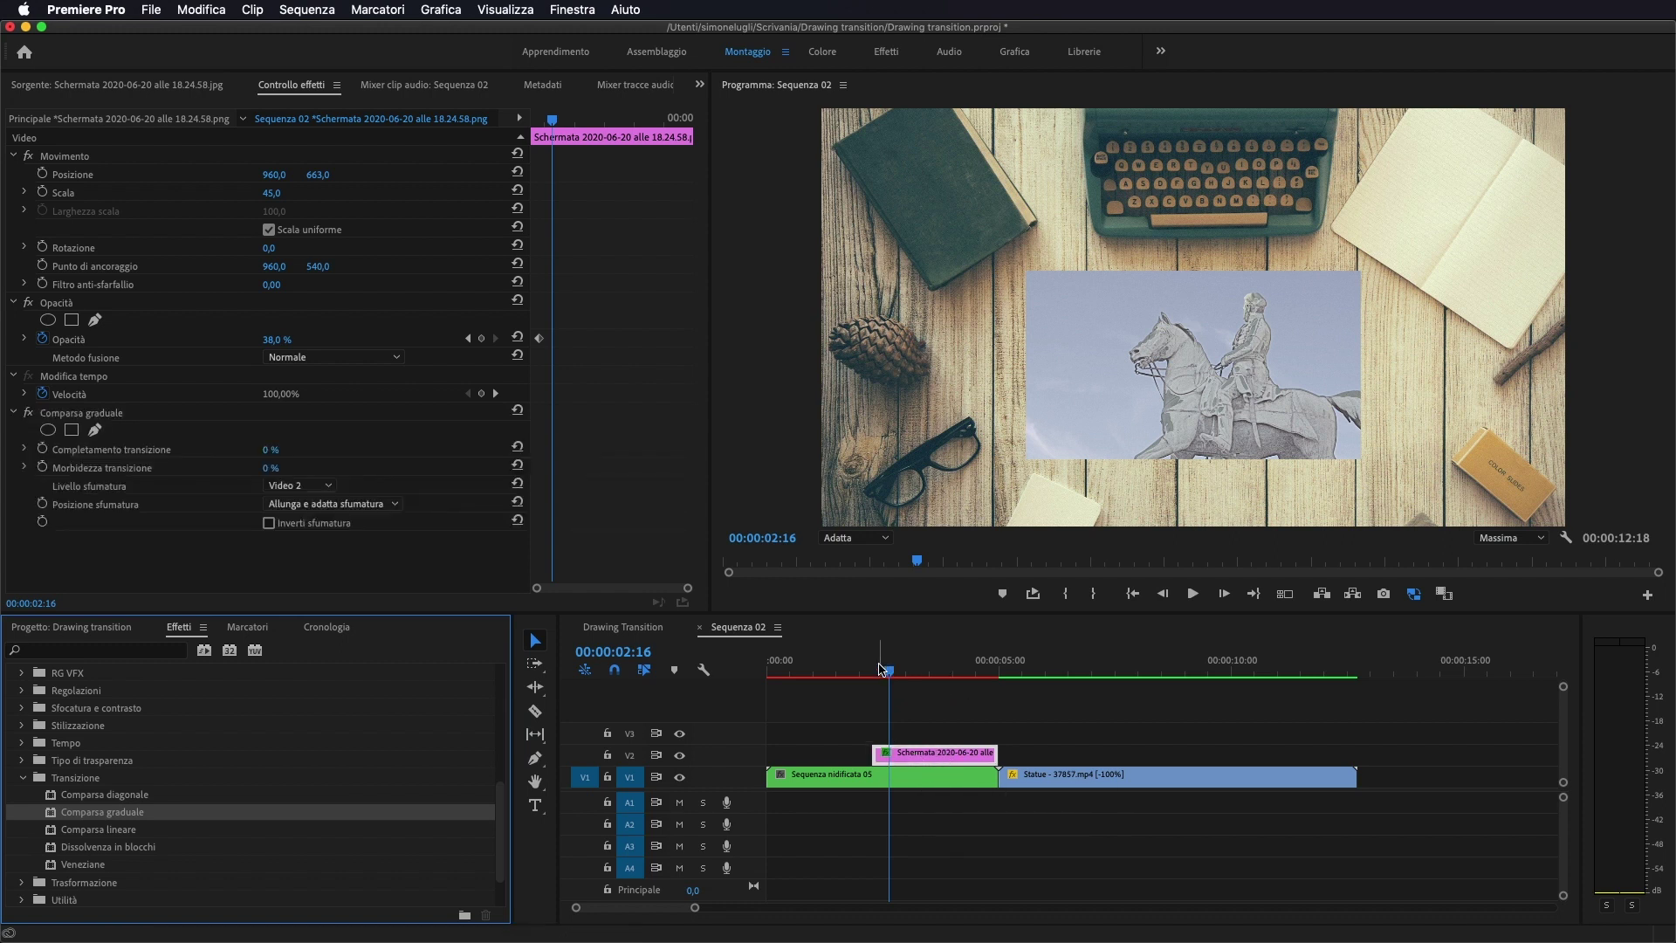
At 00:00:02:07, set the screenshot to 100% opacity and Completamento transizione to 100%.
drag(887, 675, 870, 677)
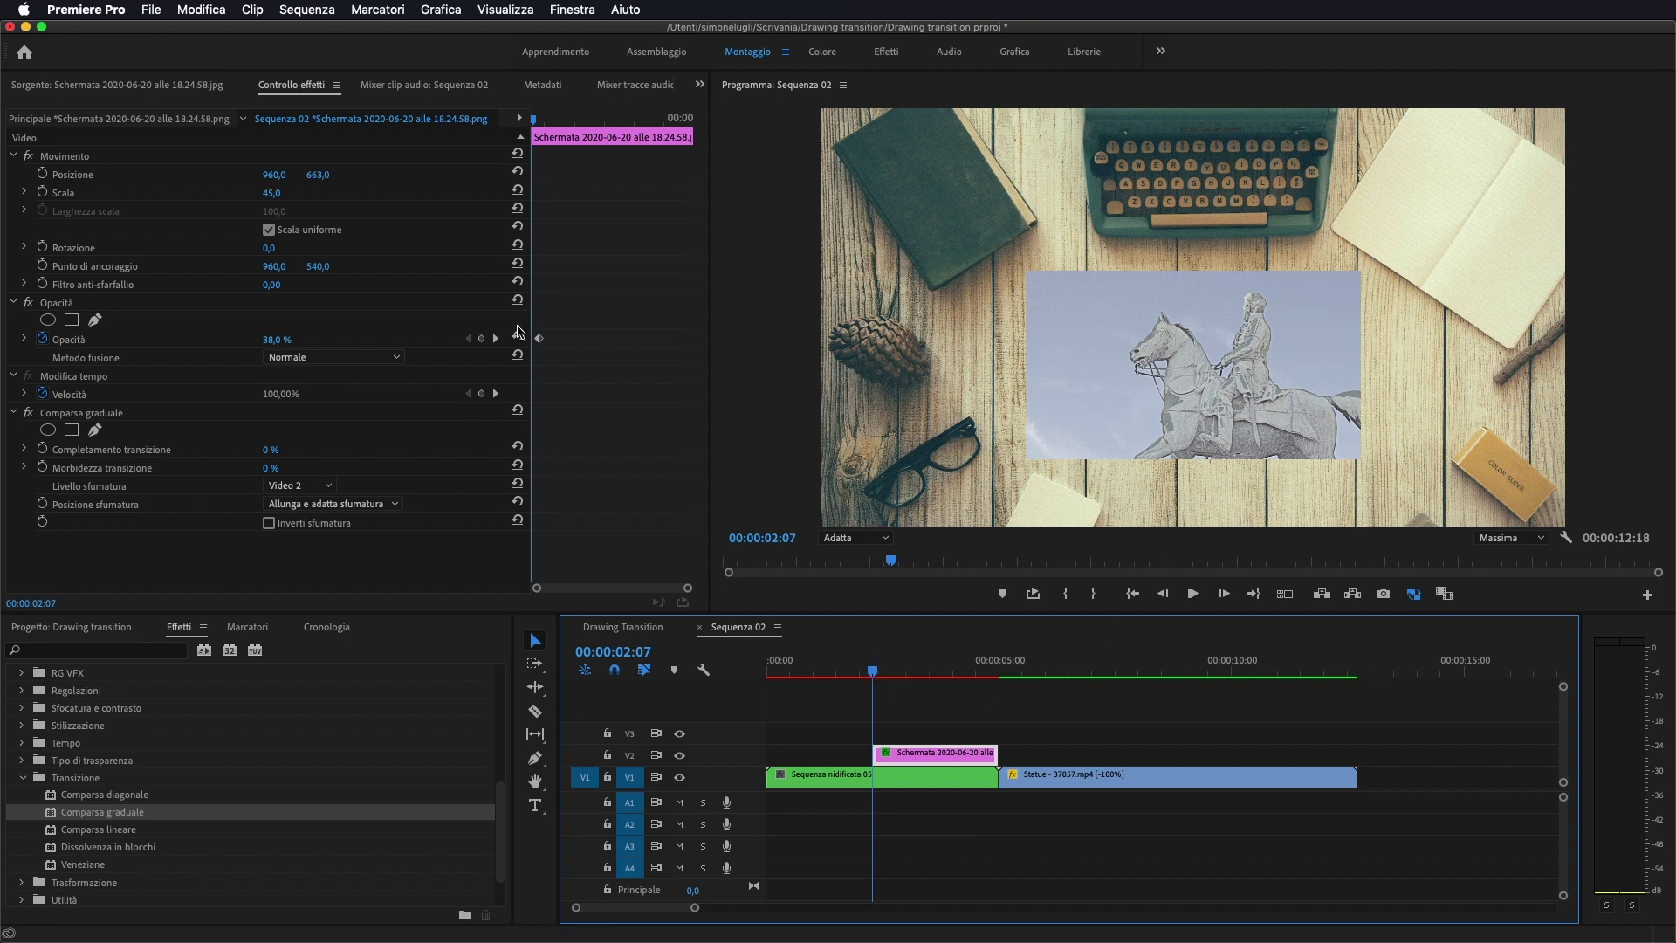
click(538, 338)
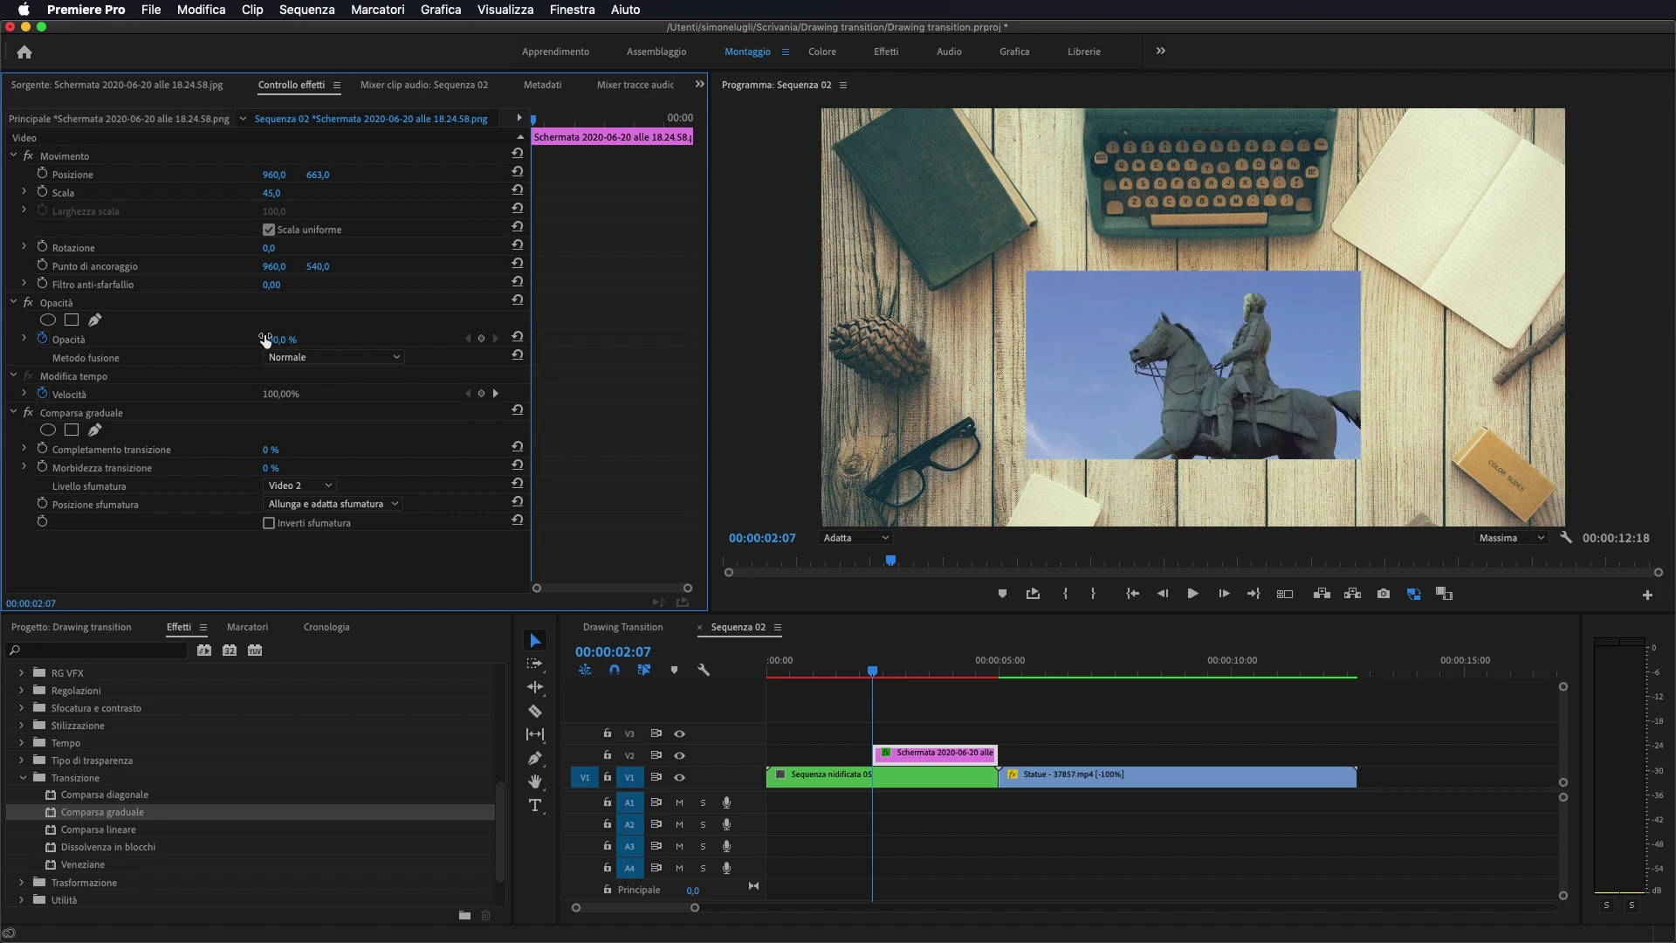
mouse_move(535, 119)
mouse_down()
mouse_move(655, 124)
mouse_move(521, 129)
mouse_up()
drag(270, 449, 357, 450)
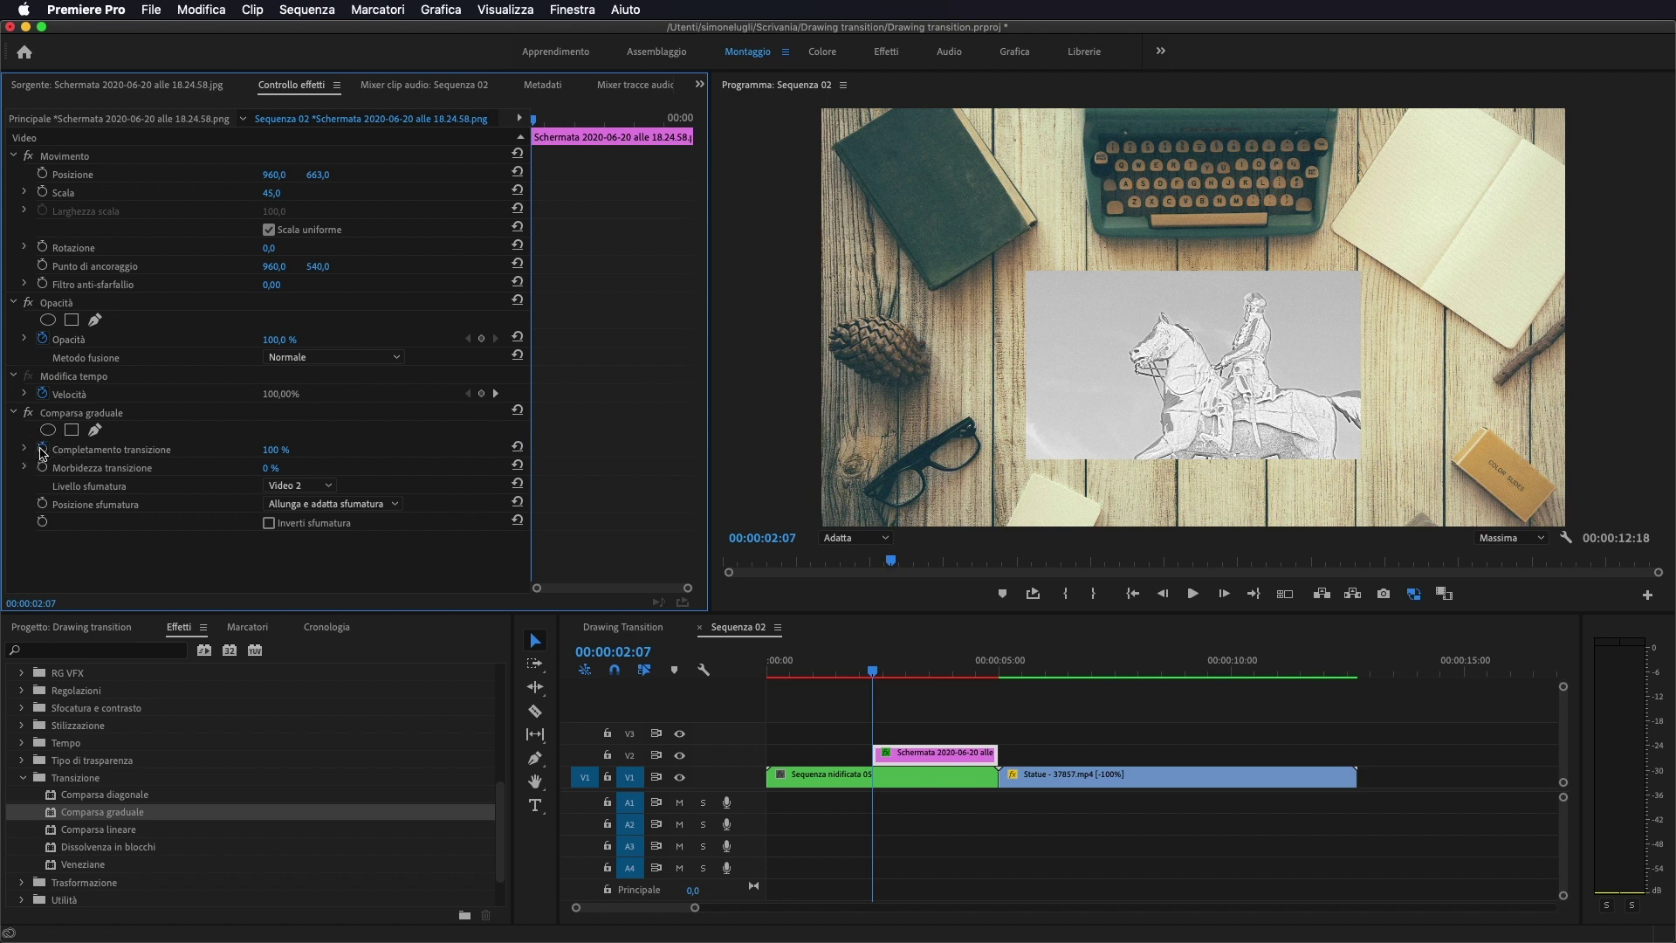
Keyframe the wipe's Completamento transizione from 100% at 2:07 to 0% near 4:24, then preview it.
click(42, 450)
click(871, 670)
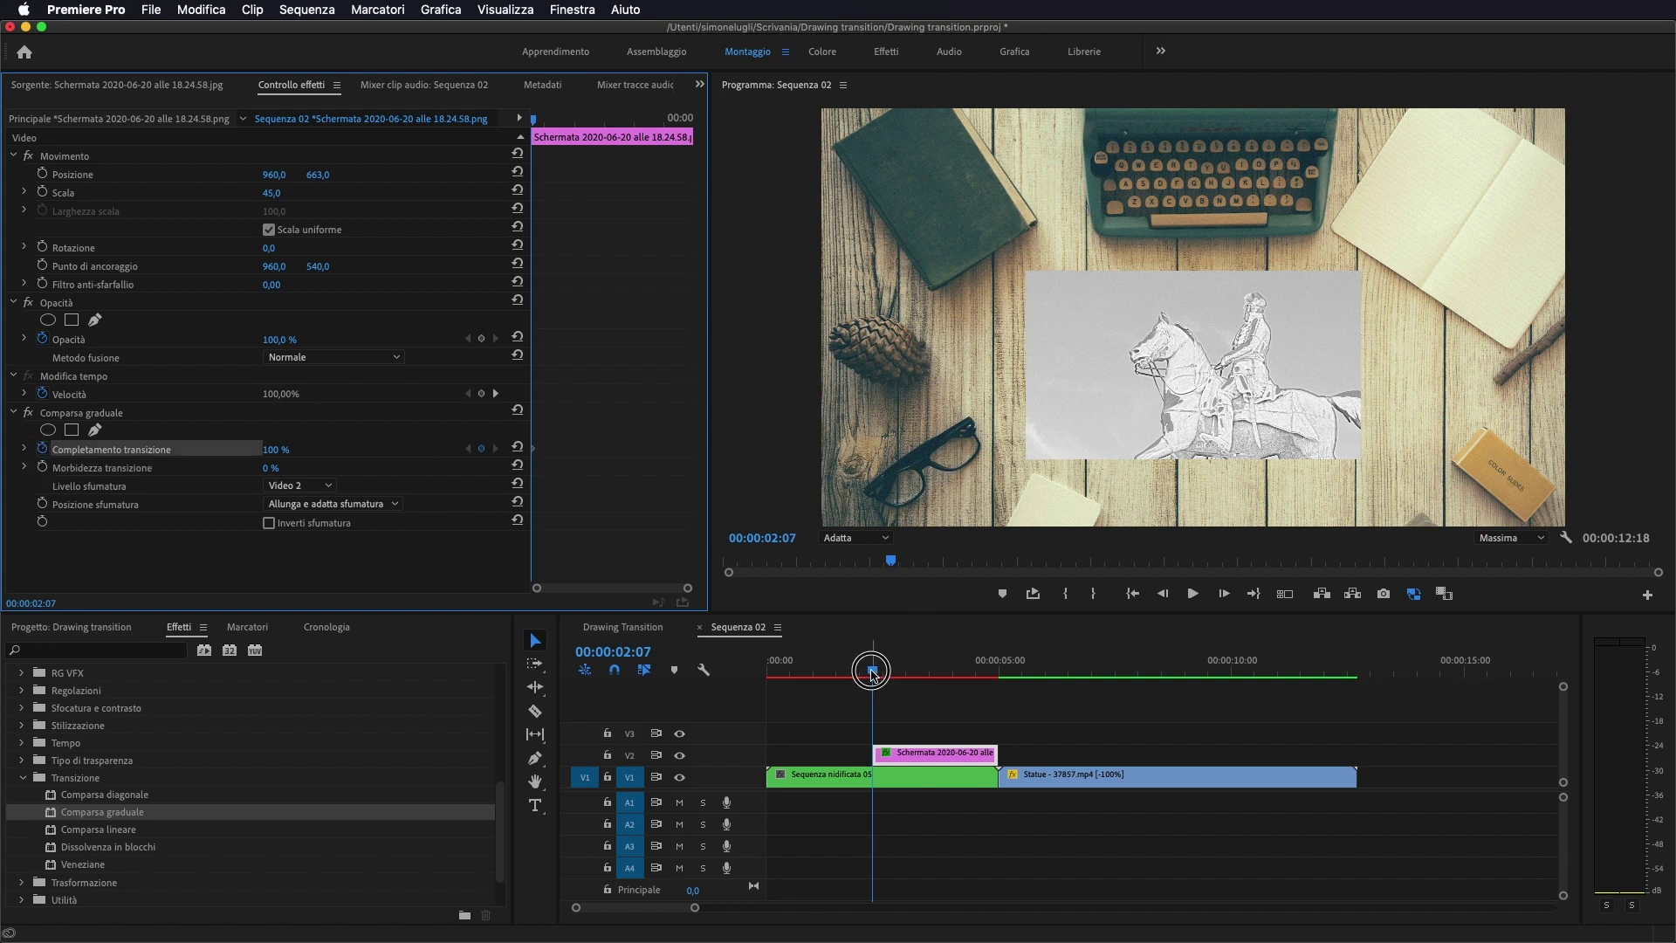
drag(870, 672, 992, 650)
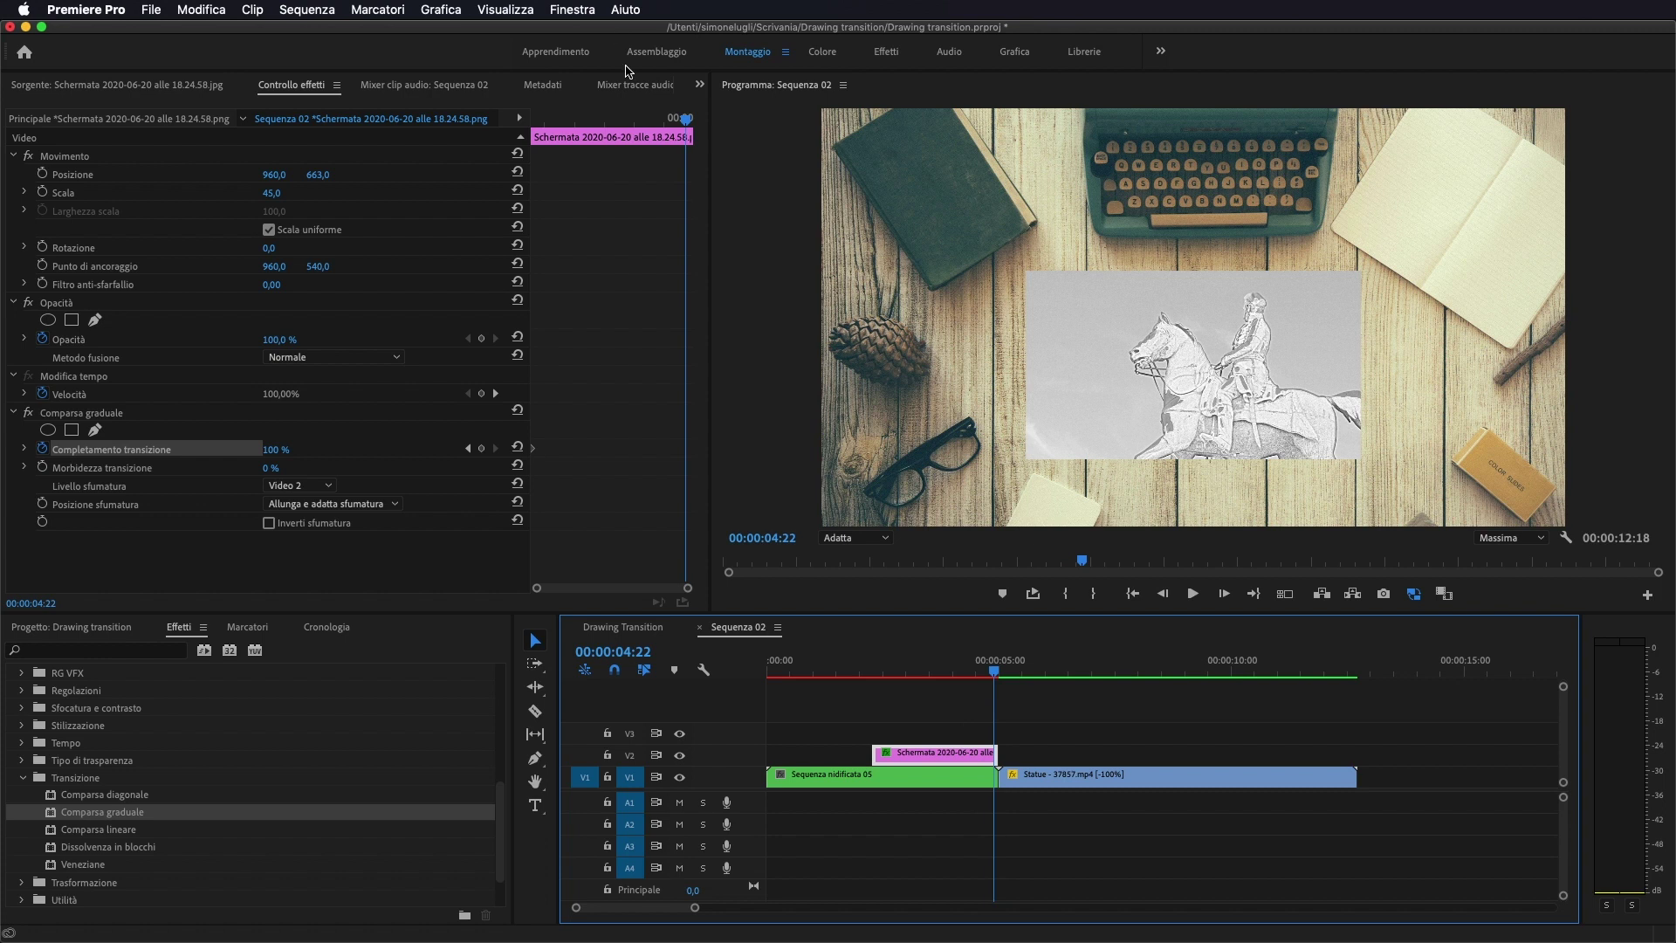
drag(690, 123, 692, 121)
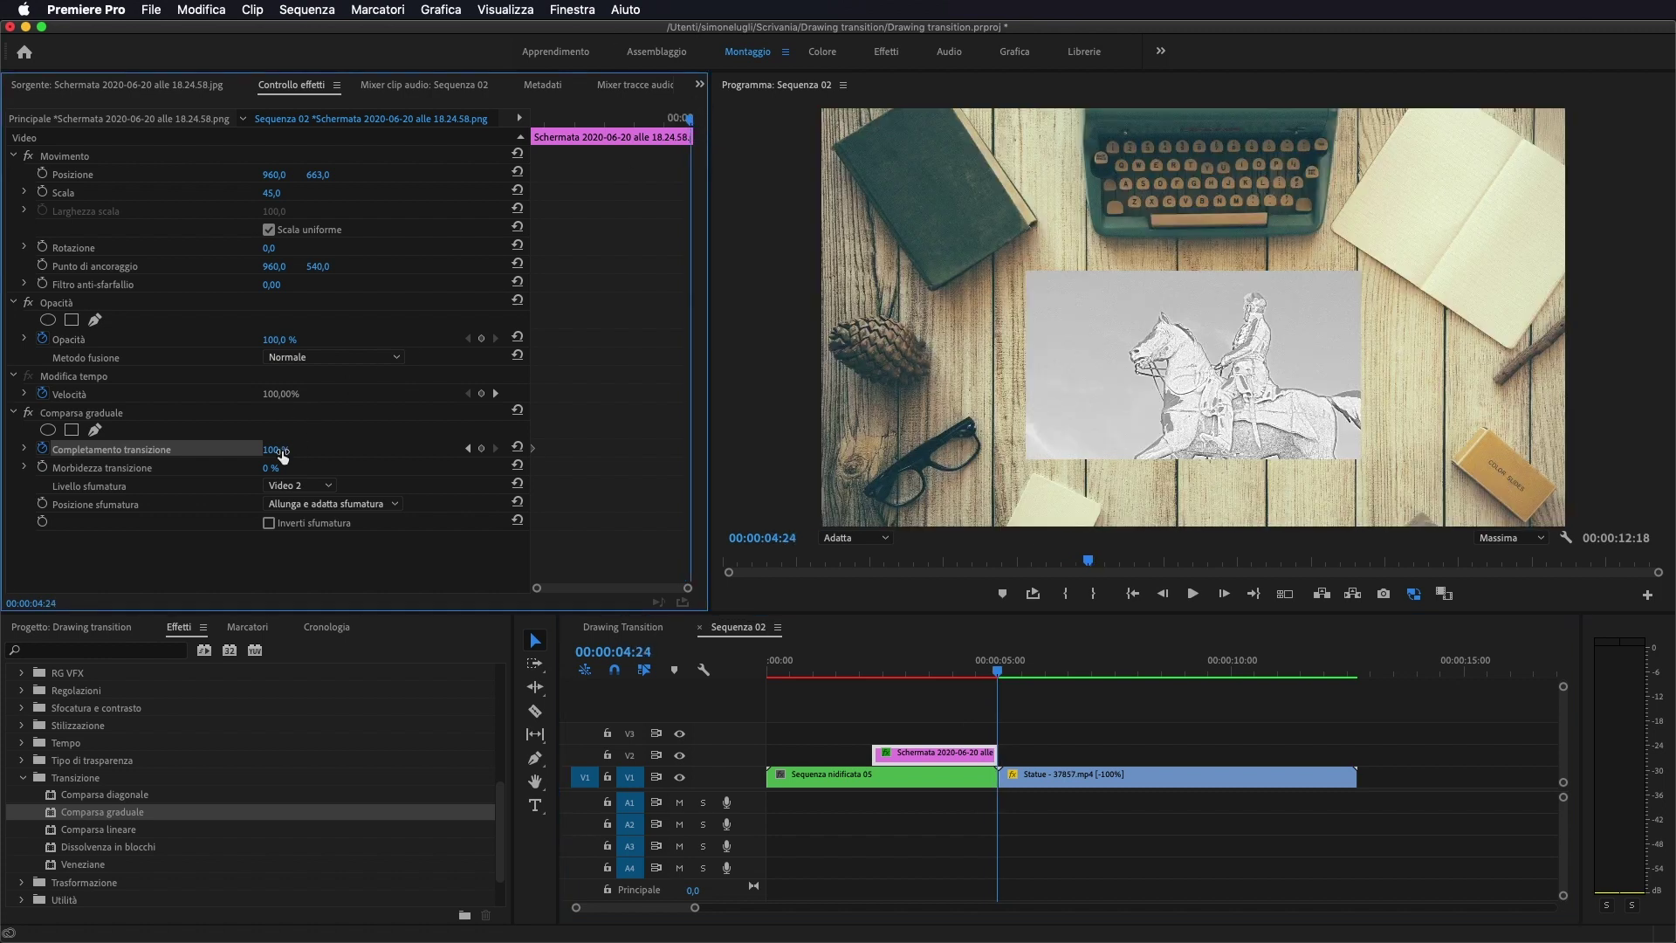
drag(275, 455, 187, 455)
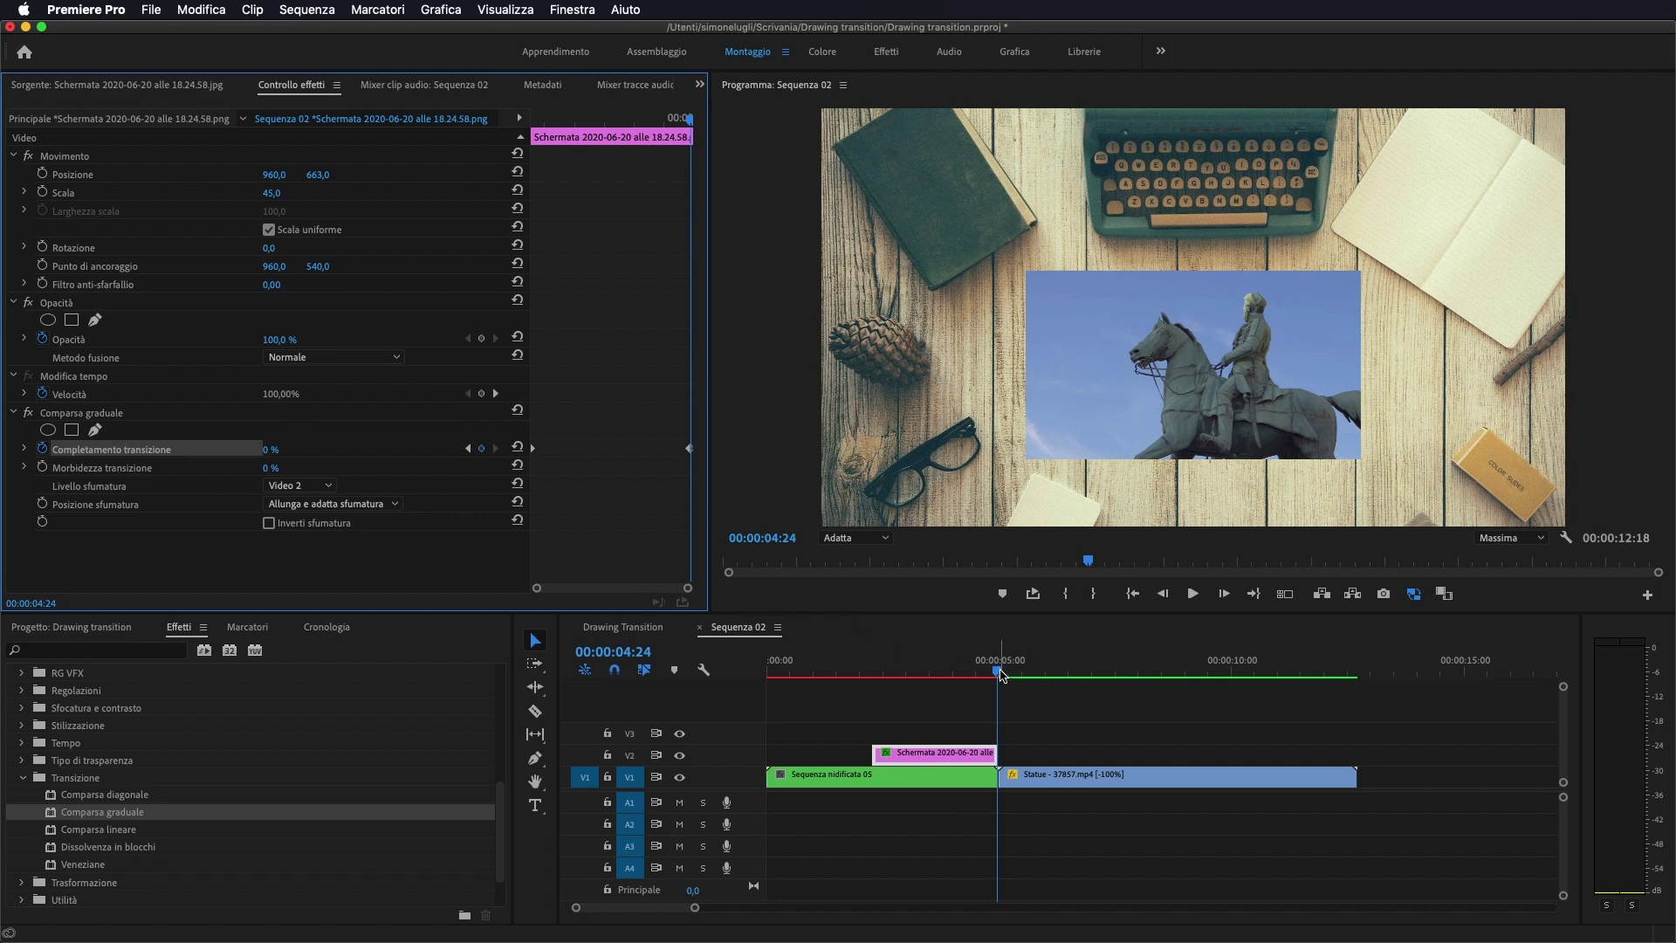
drag(1001, 675, 963, 670)
Select the sketch and screenshot clips together and nest them as Sequenza nidificata 06.
click(910, 715)
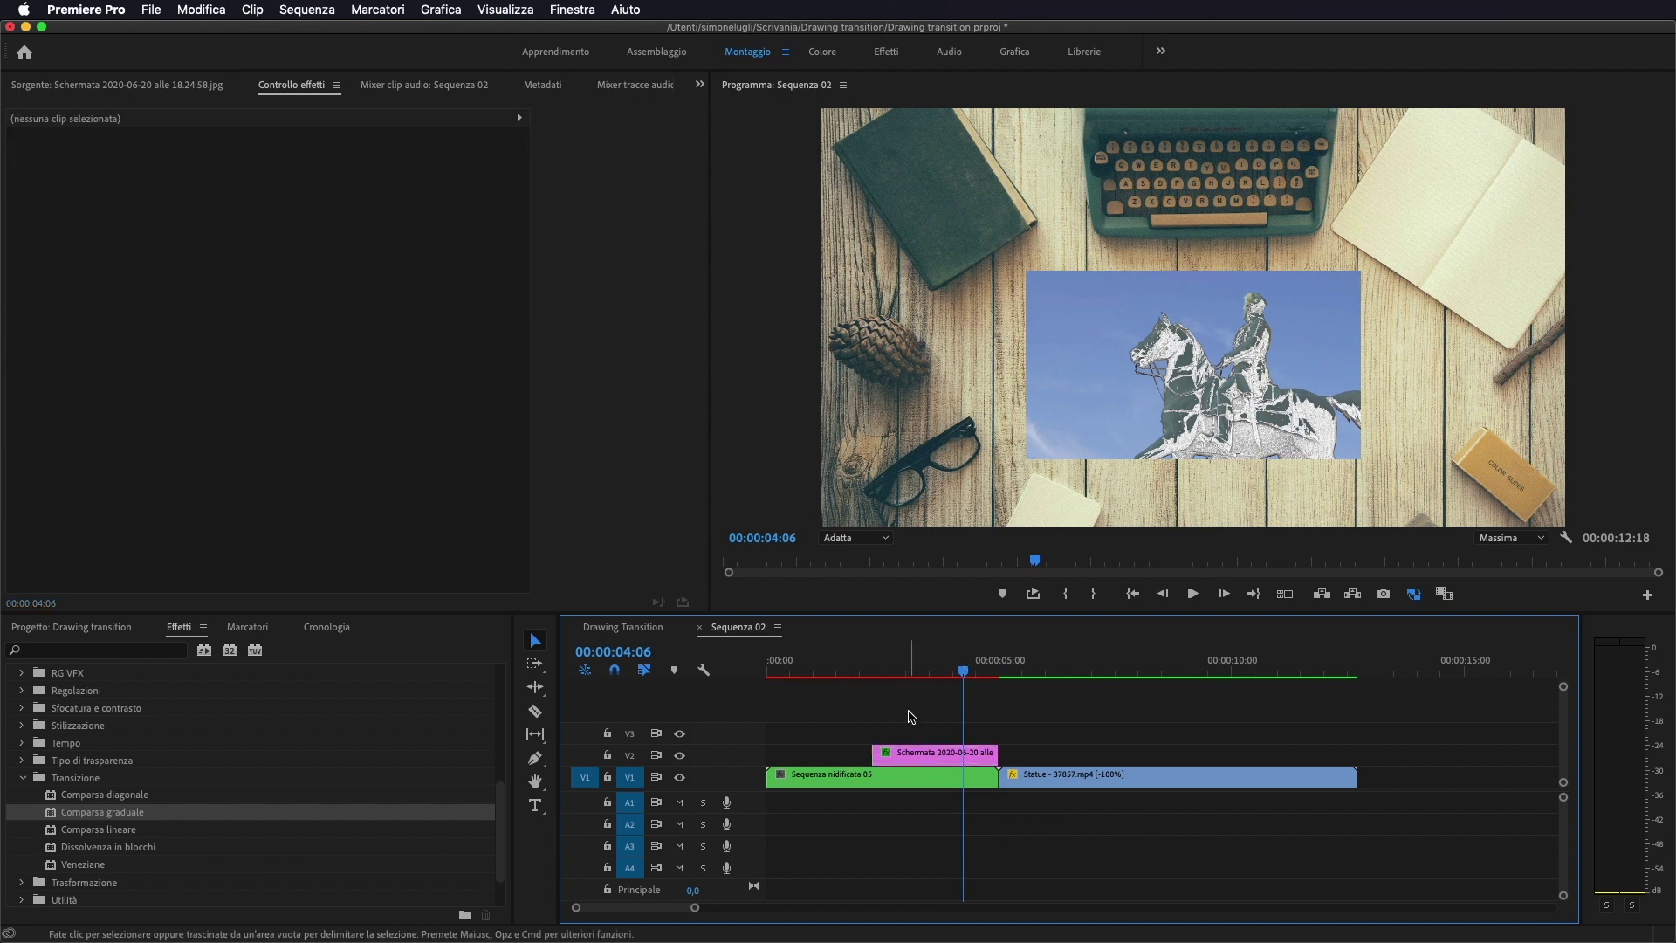
click(910, 756)
click(880, 778)
click(875, 724)
drag(827, 707, 912, 793)
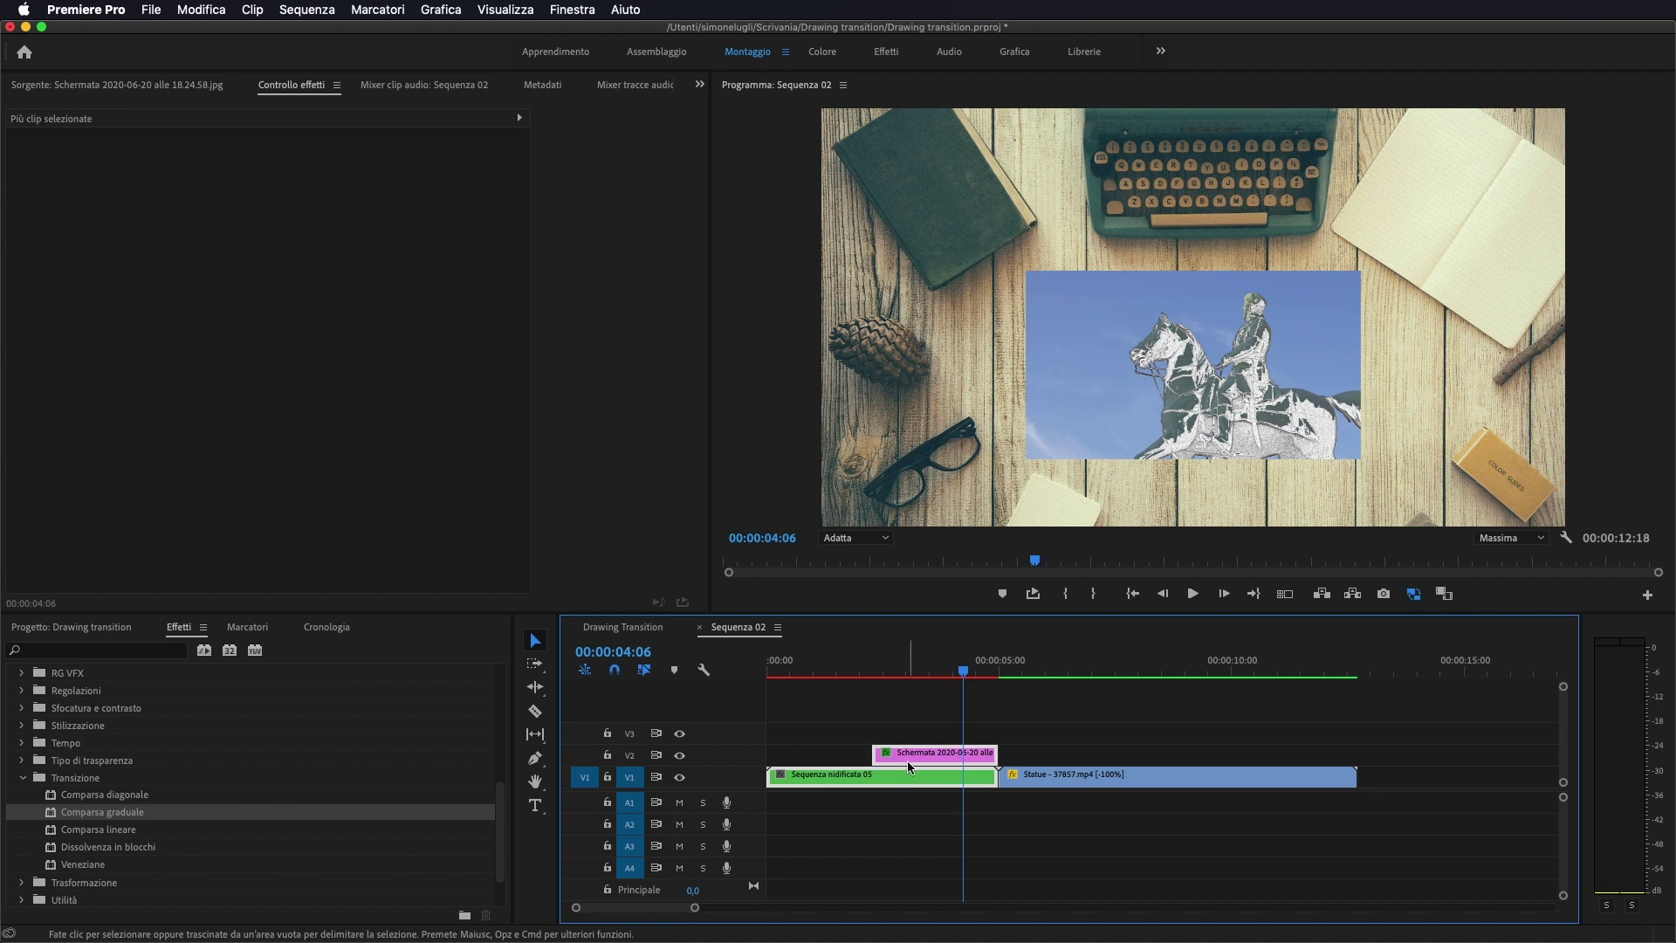
right_click(908, 758)
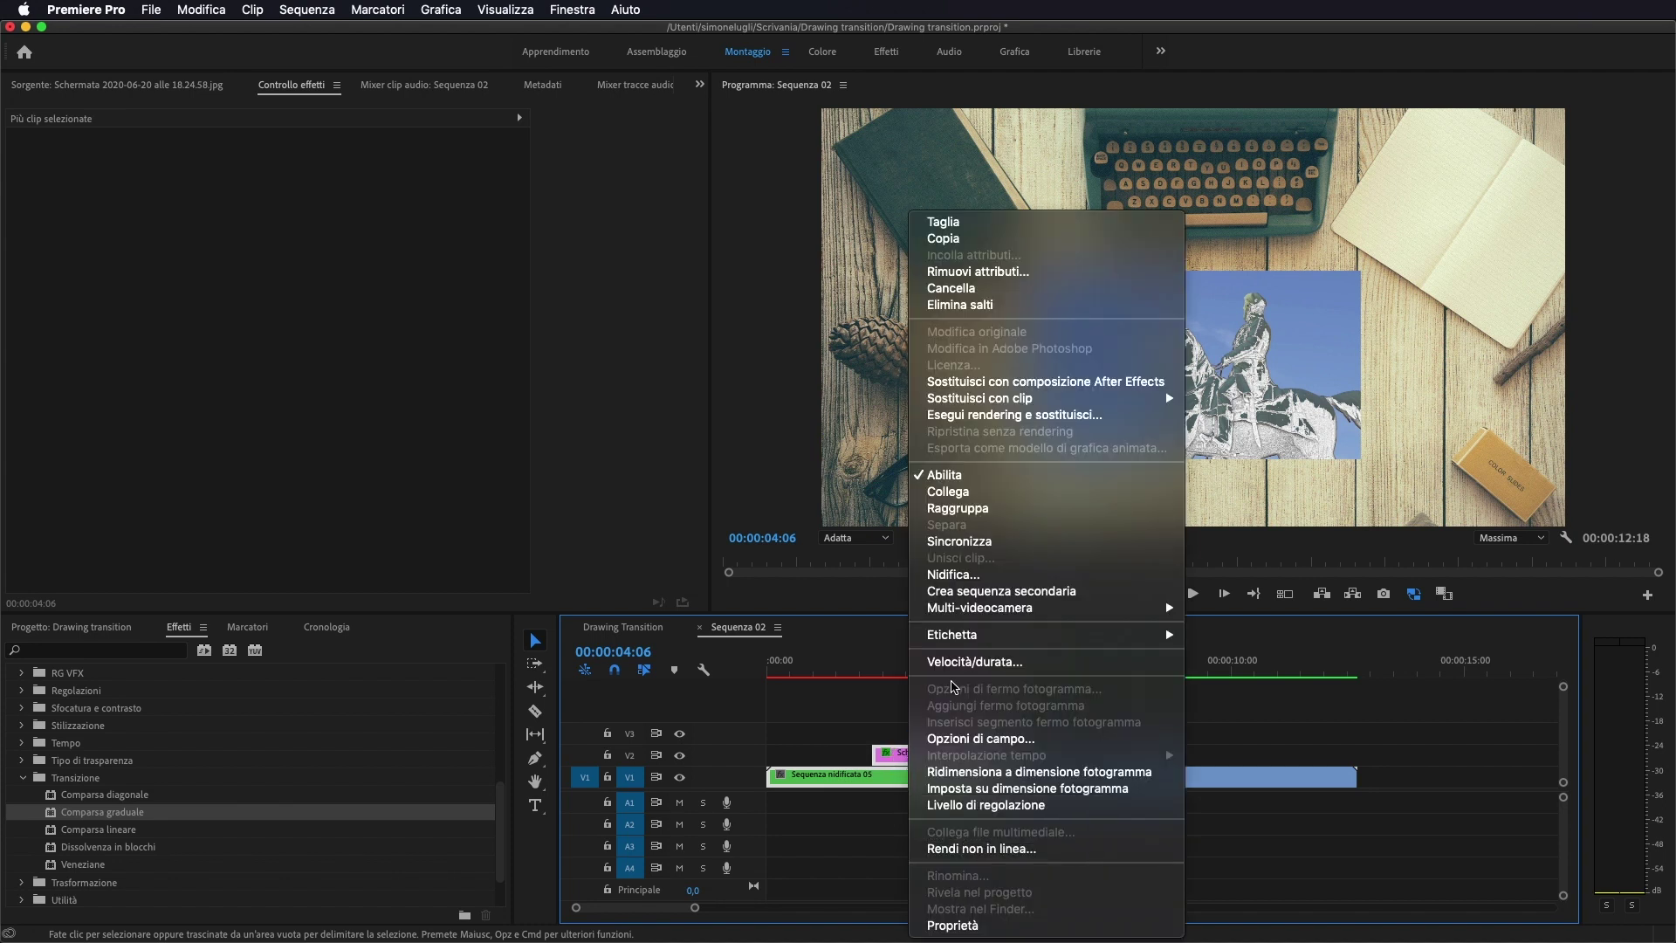
click(1003, 573)
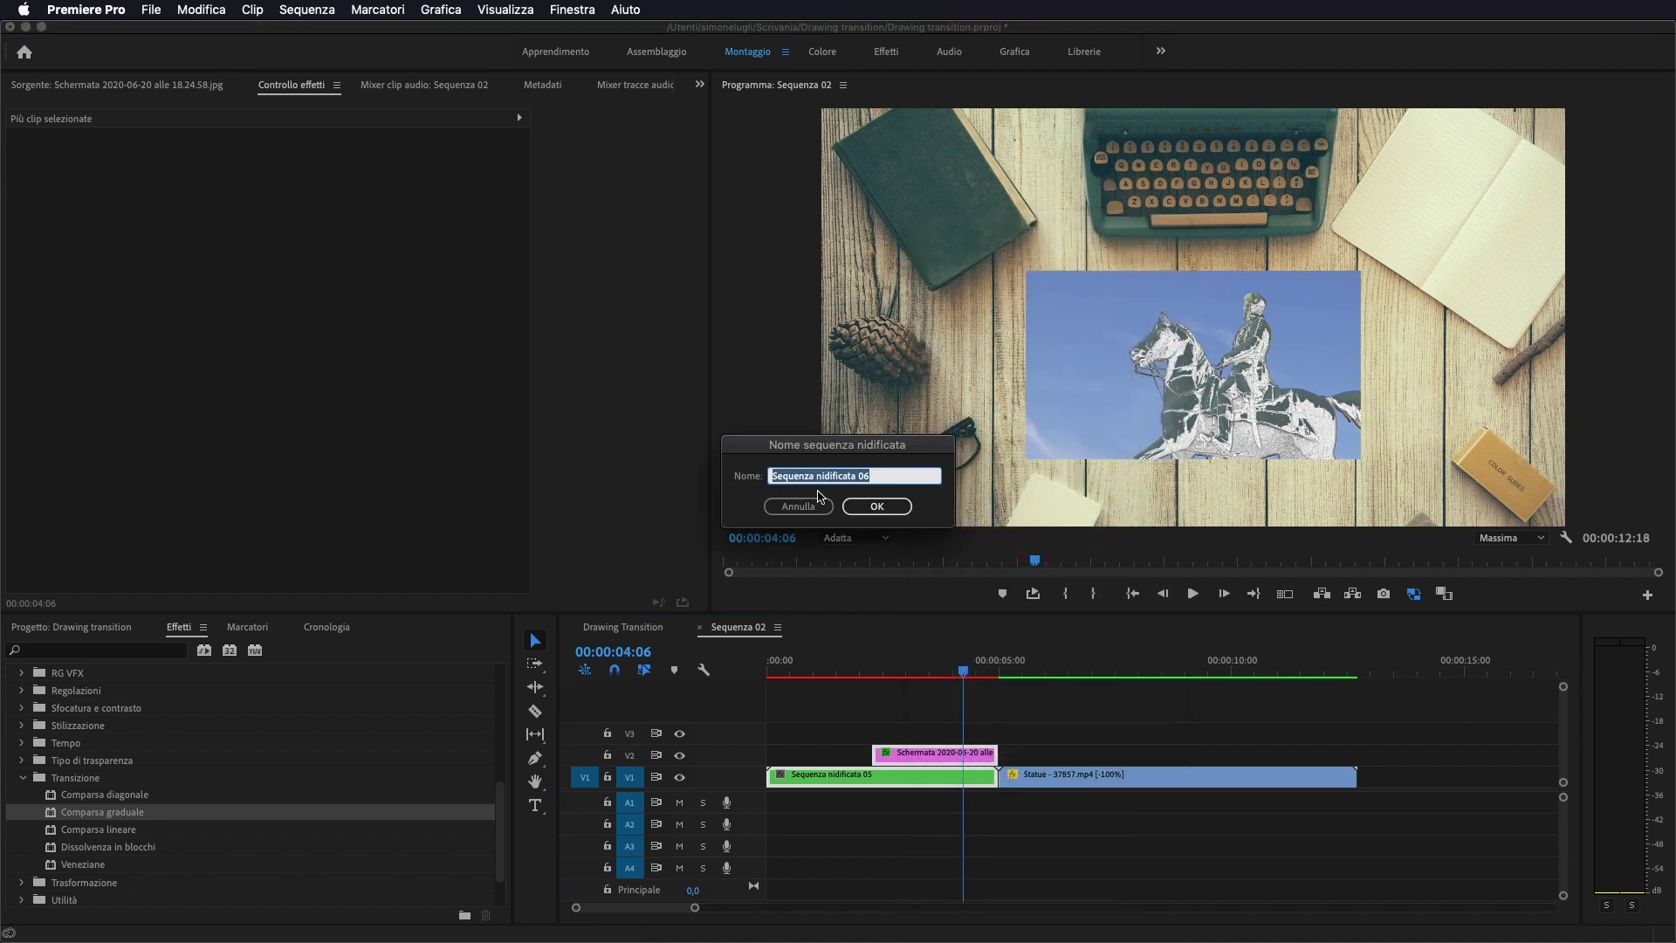
click(876, 506)
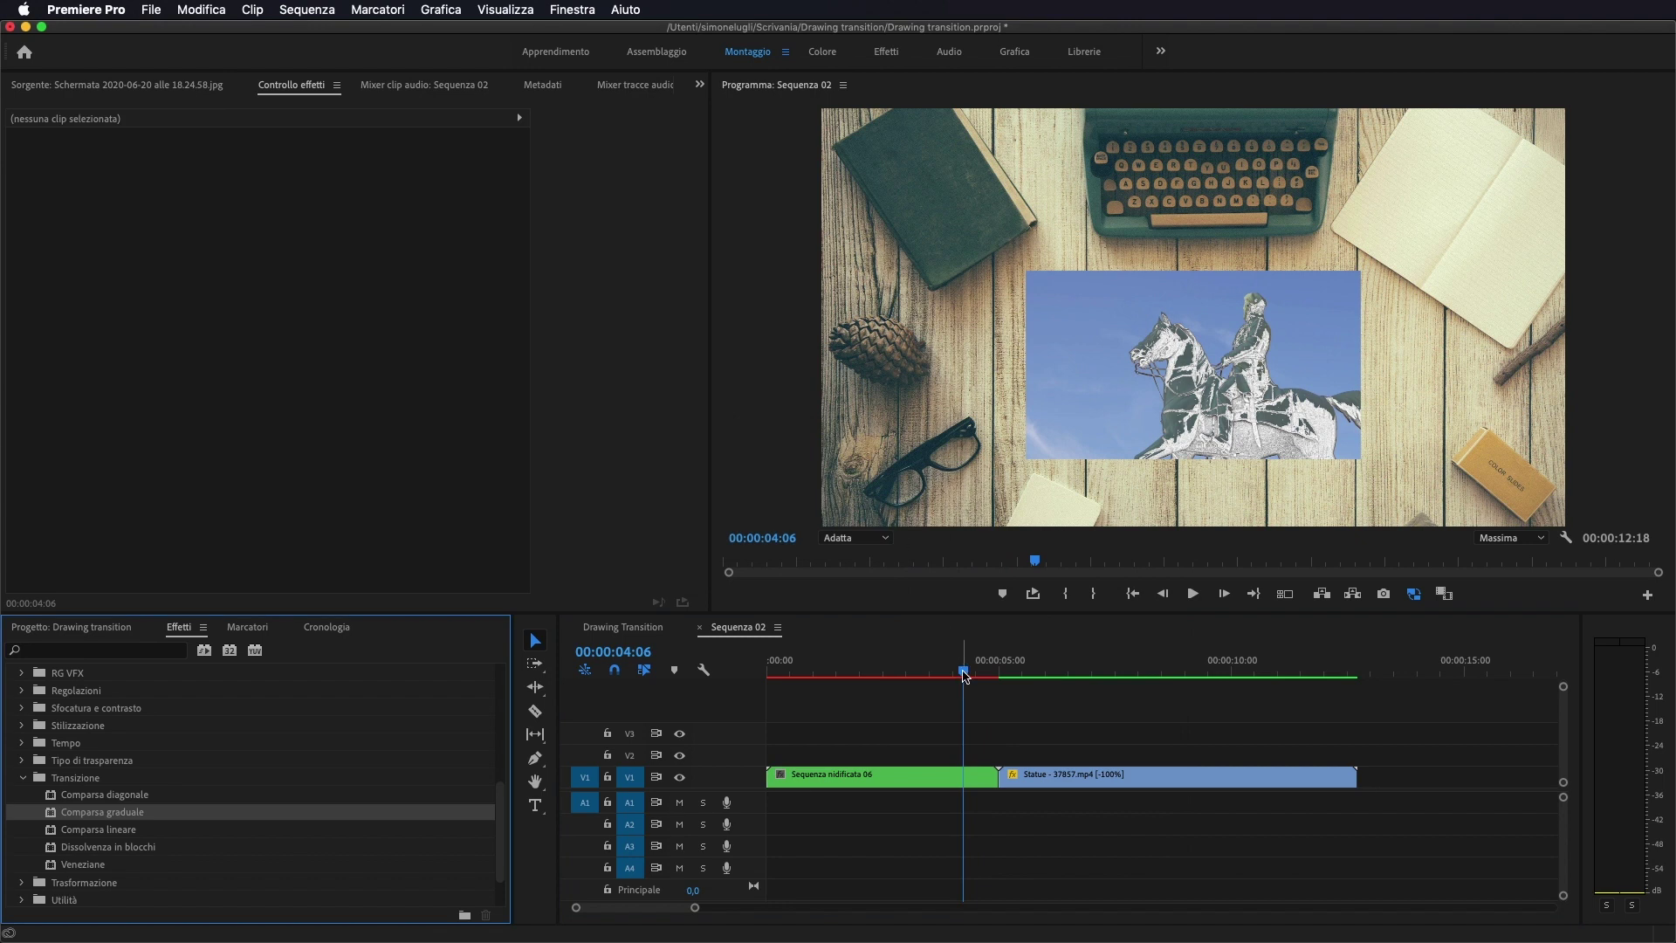
mouse_move(964, 676)
mouse_down()
mouse_move(841, 674)
mouse_move(1003, 678)
mouse_move(979, 679)
mouse_up()
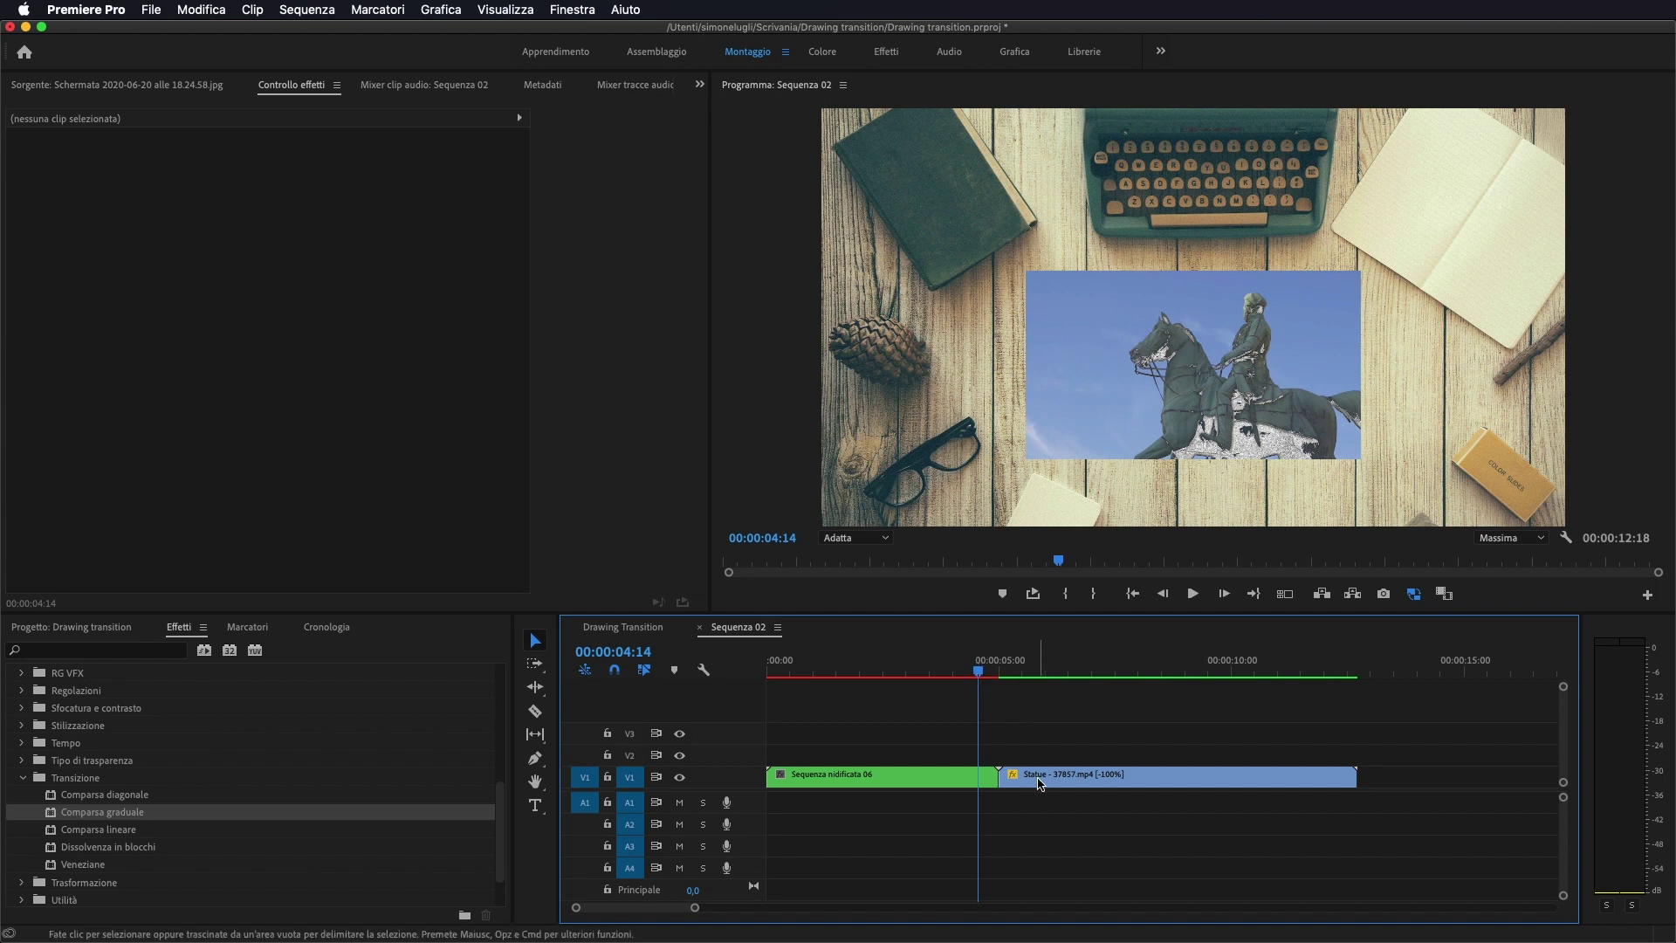
Move the Statue video up to V2 and put the playhead around 4:17.
drag(1039, 782, 1030, 762)
click(985, 674)
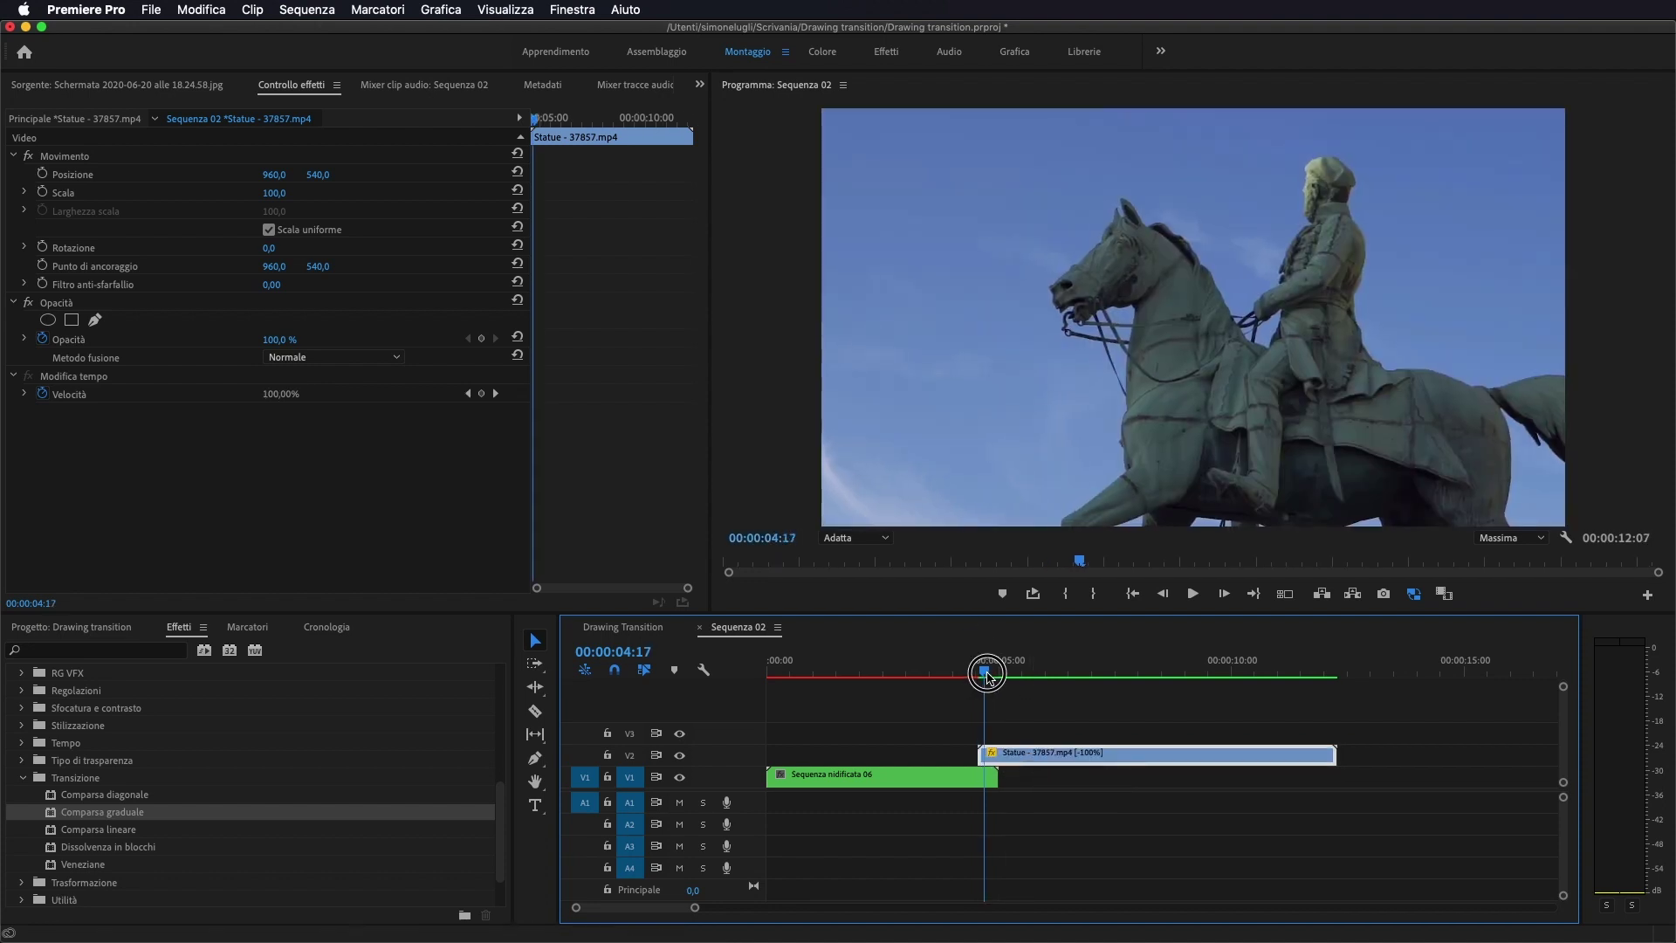
drag(987, 676, 976, 673)
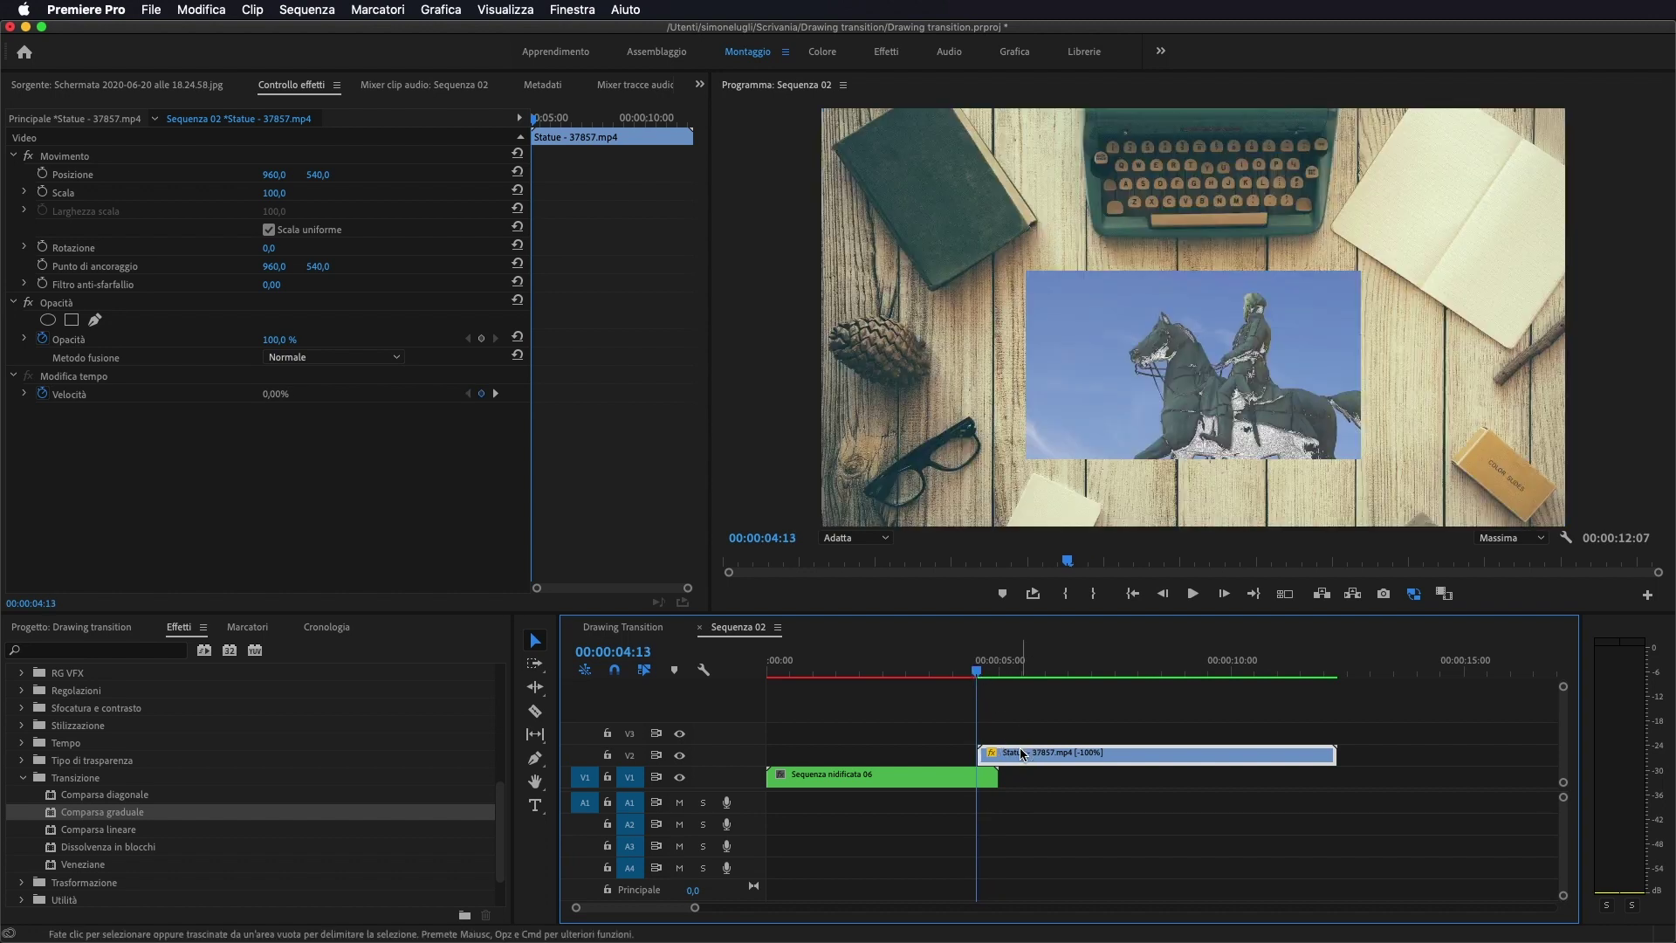
Lower the Statue clip's opacity to 37%, checking nearby frames on the ruler.
click(984, 781)
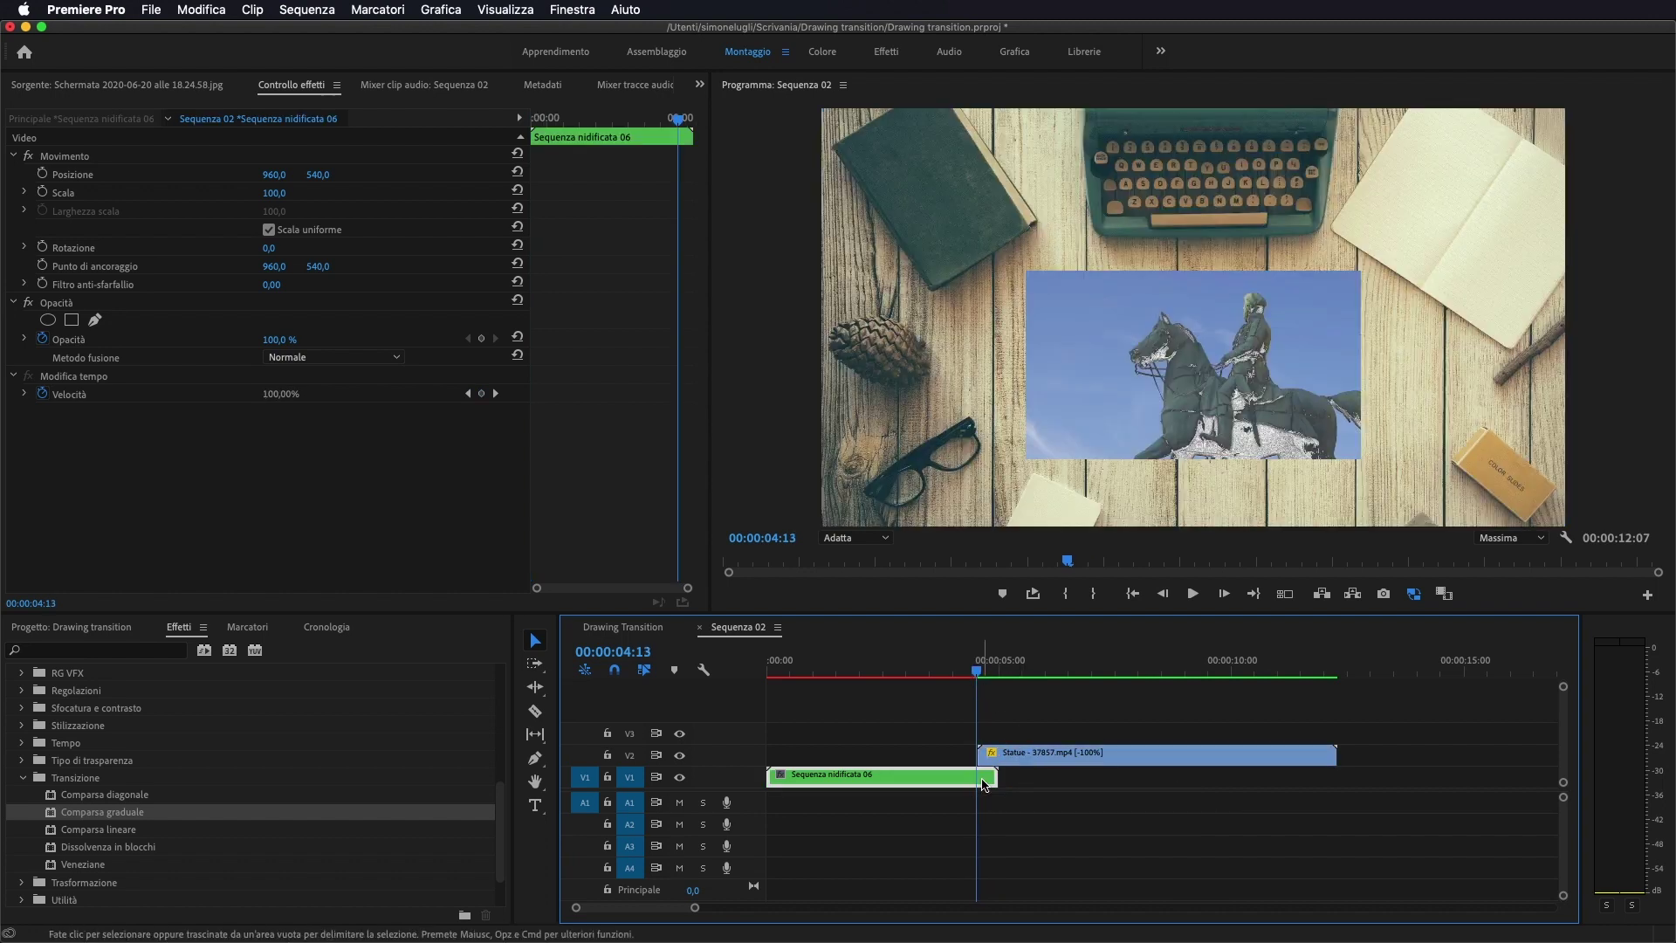
click(991, 733)
click(993, 752)
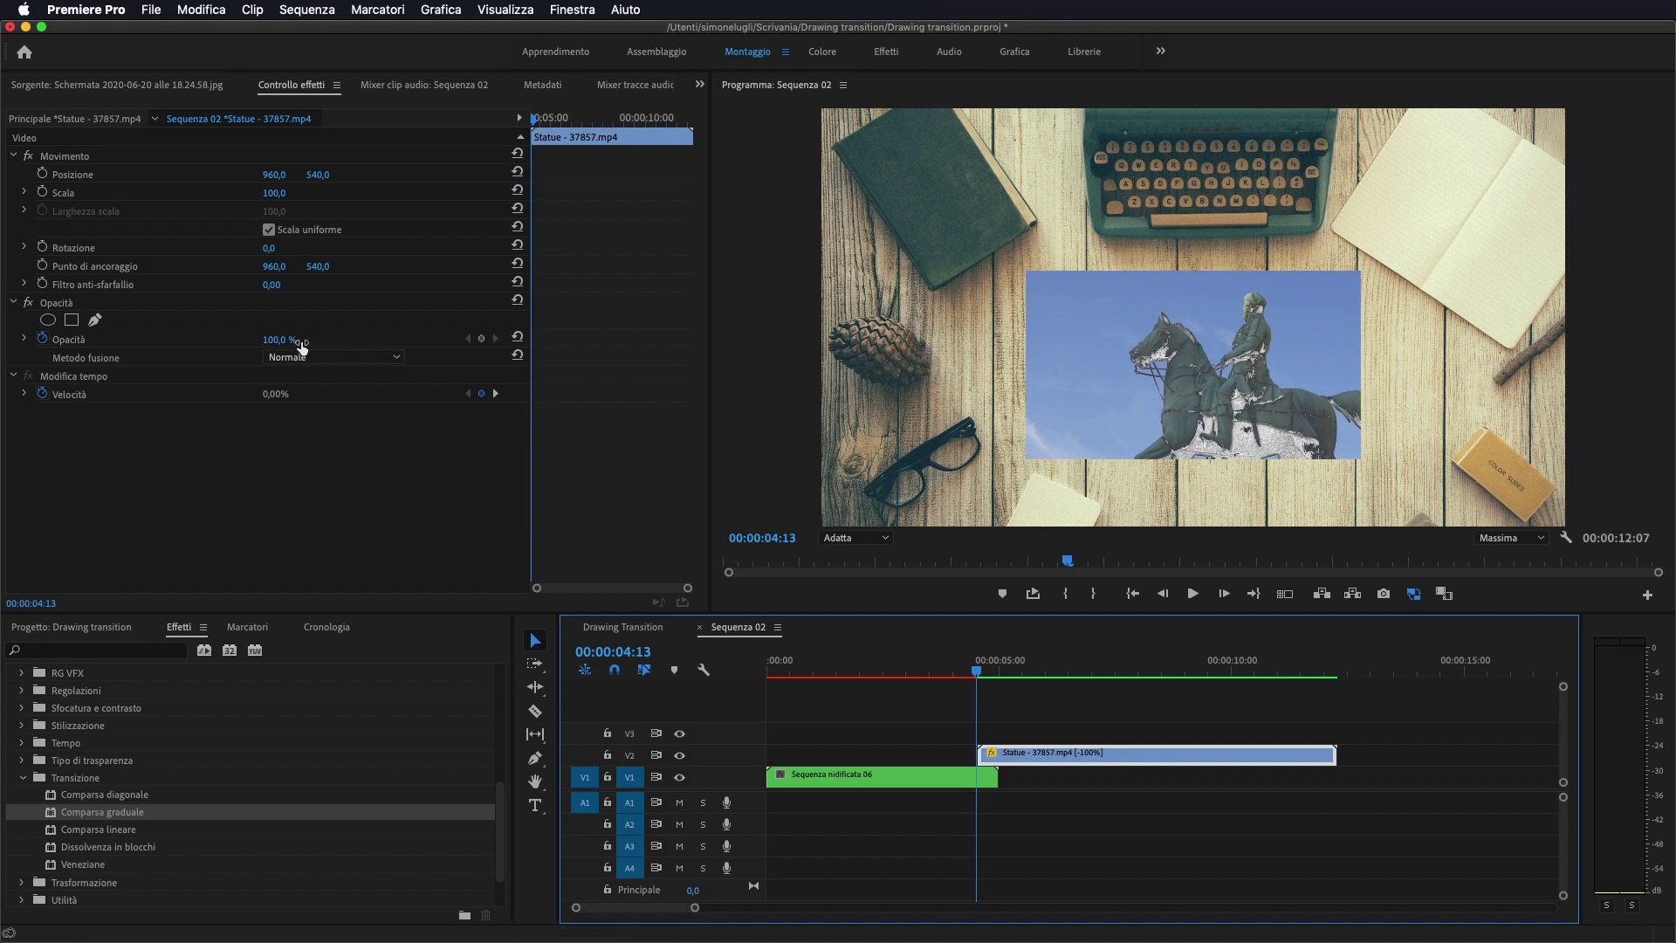
drag(301, 348, 270, 347)
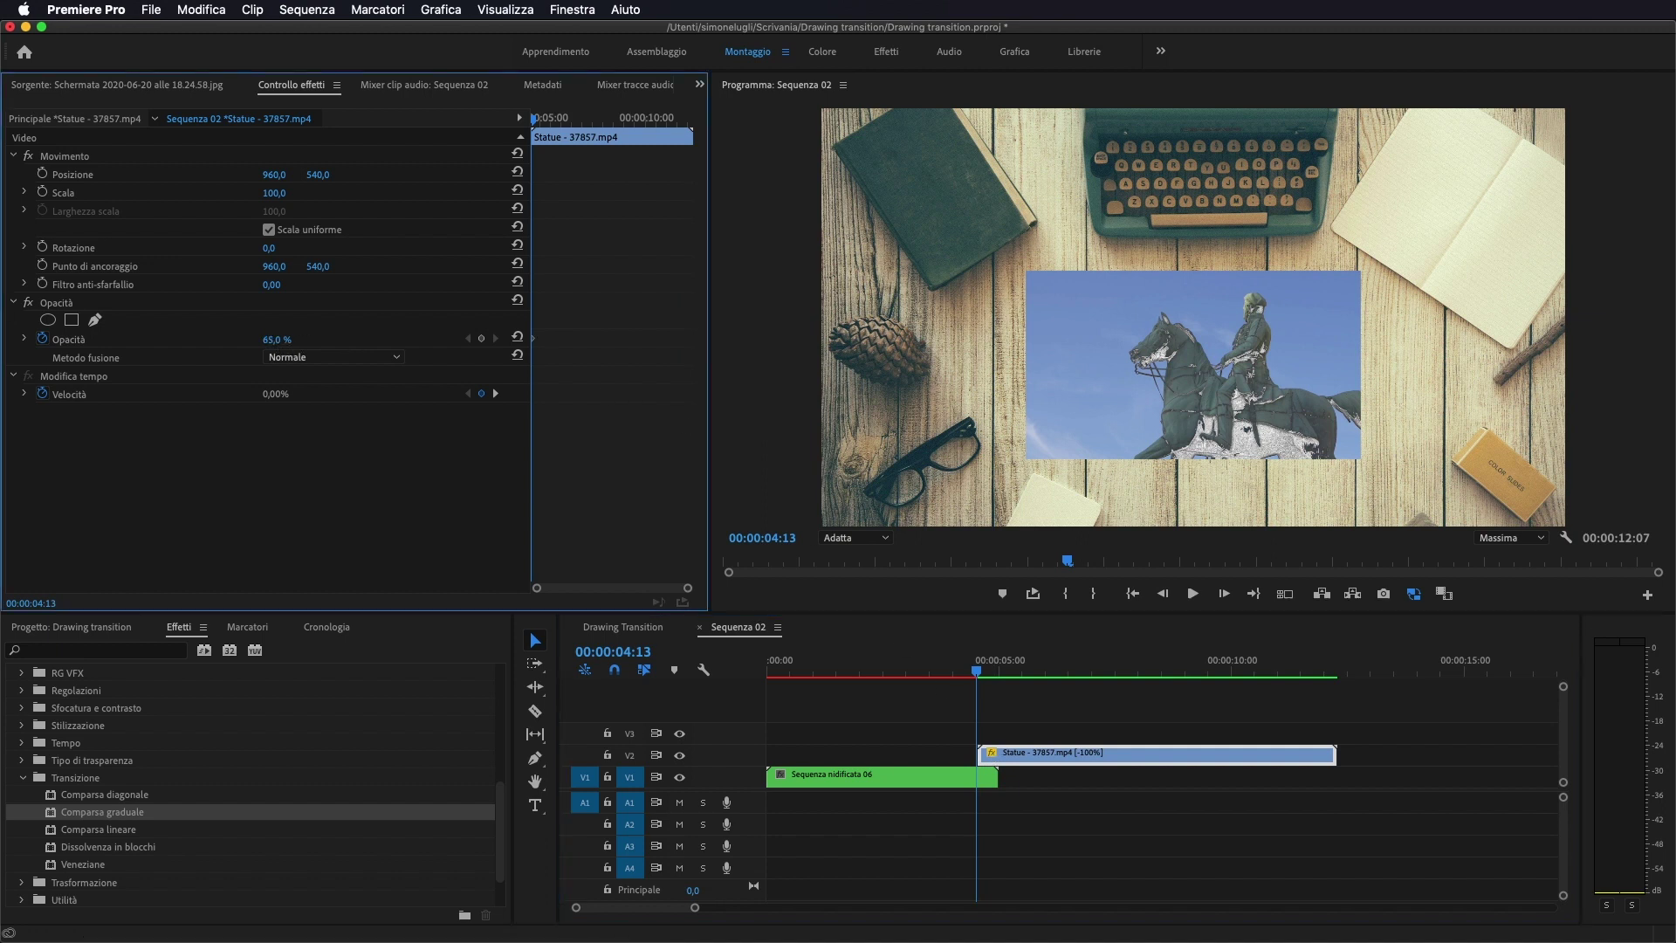
click(982, 670)
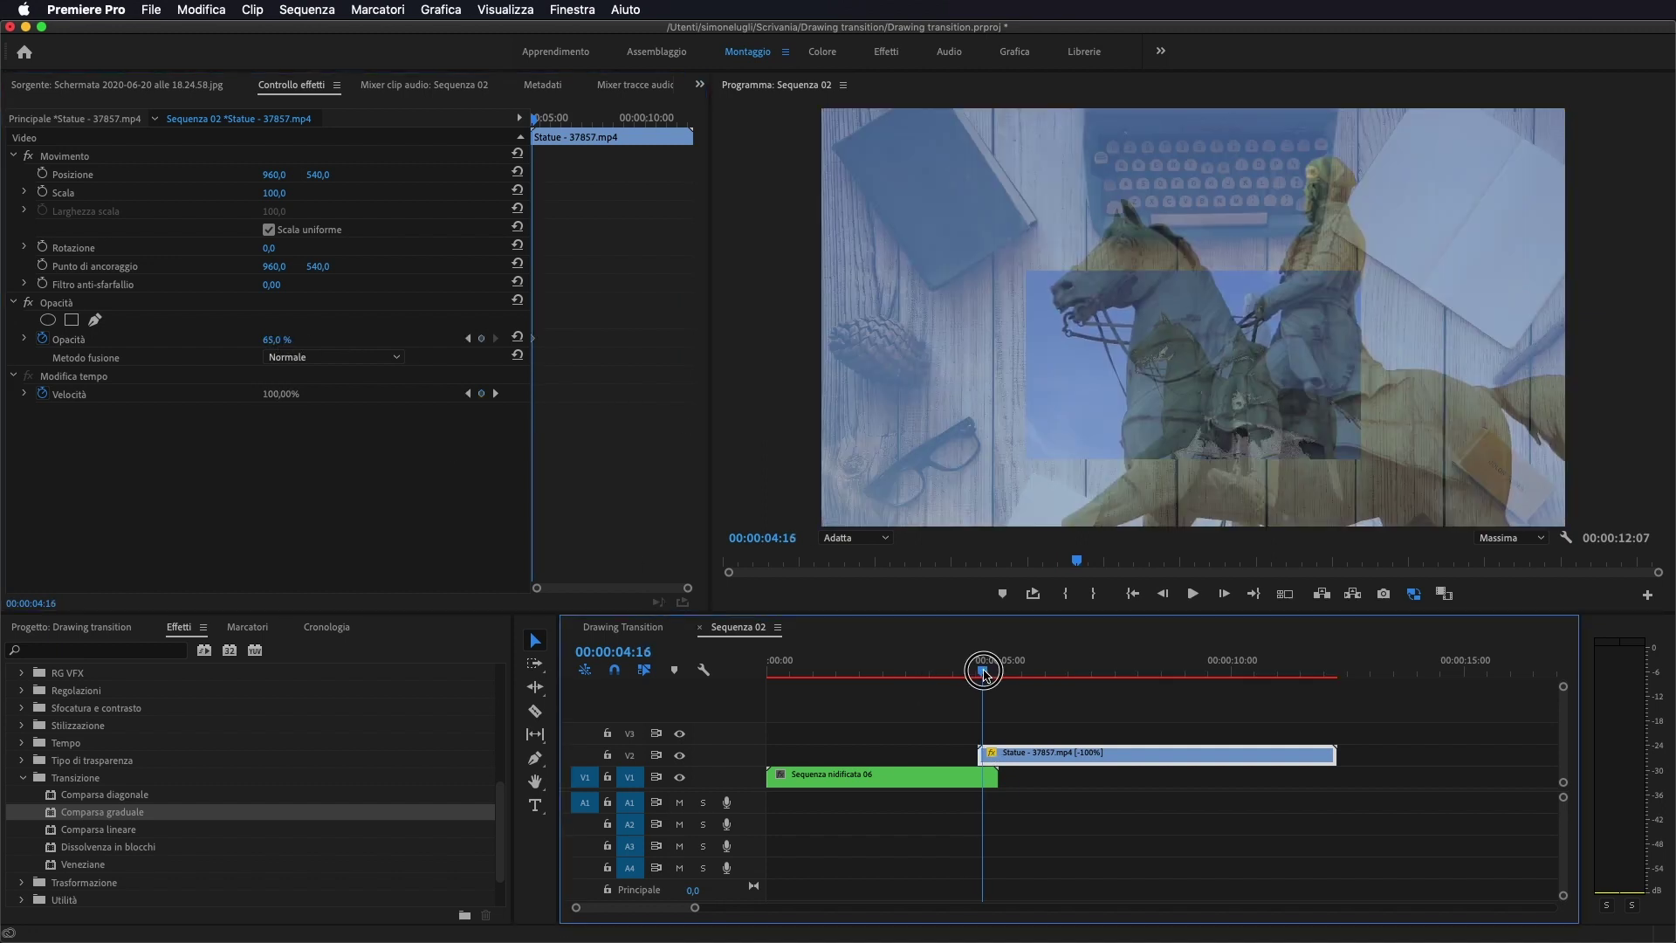
drag(985, 673, 978, 671)
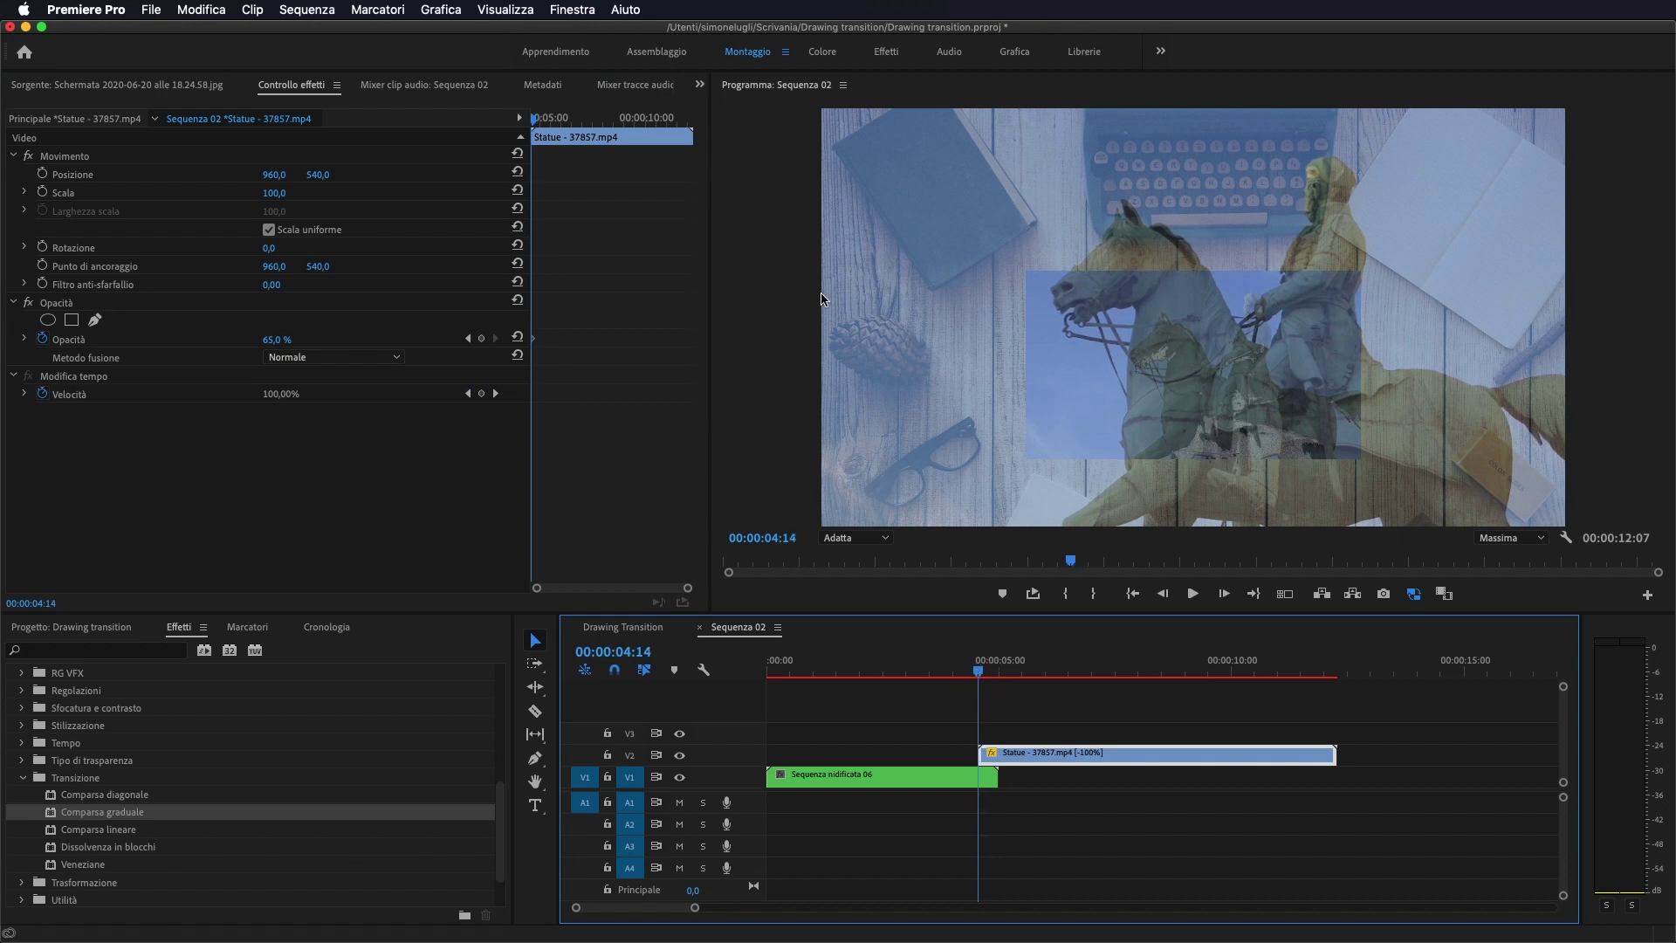
drag(272, 339, 259, 338)
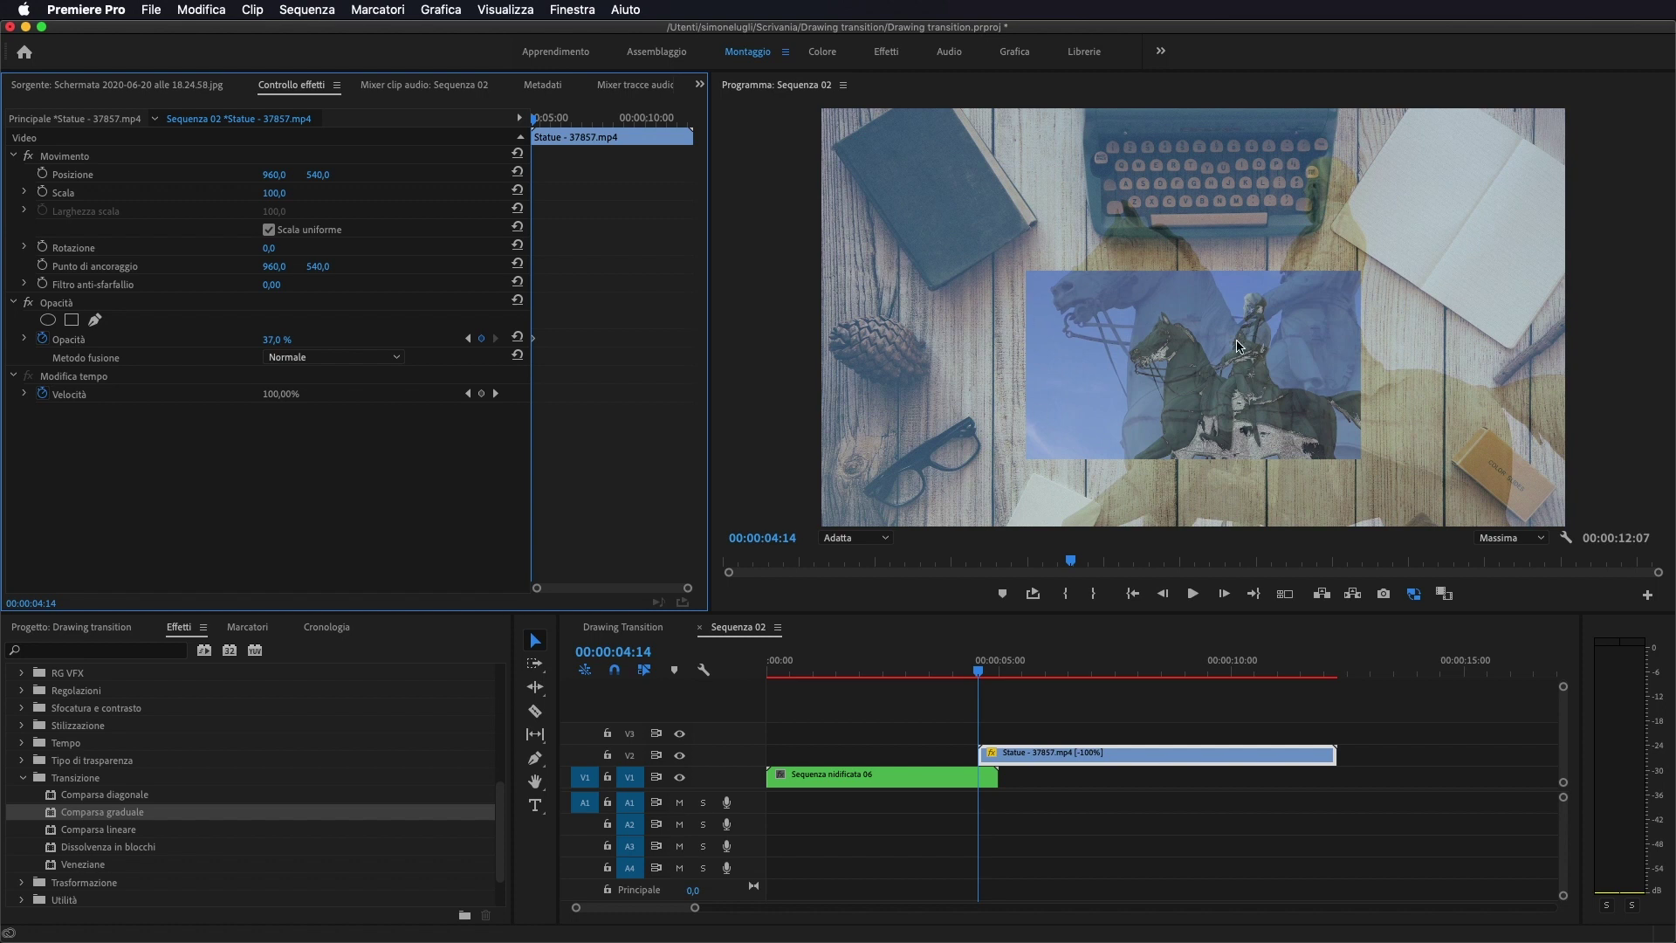
Set Sequenza nidificata 06's Scala to 222 in Effect Controls and preview the transition.
click(930, 781)
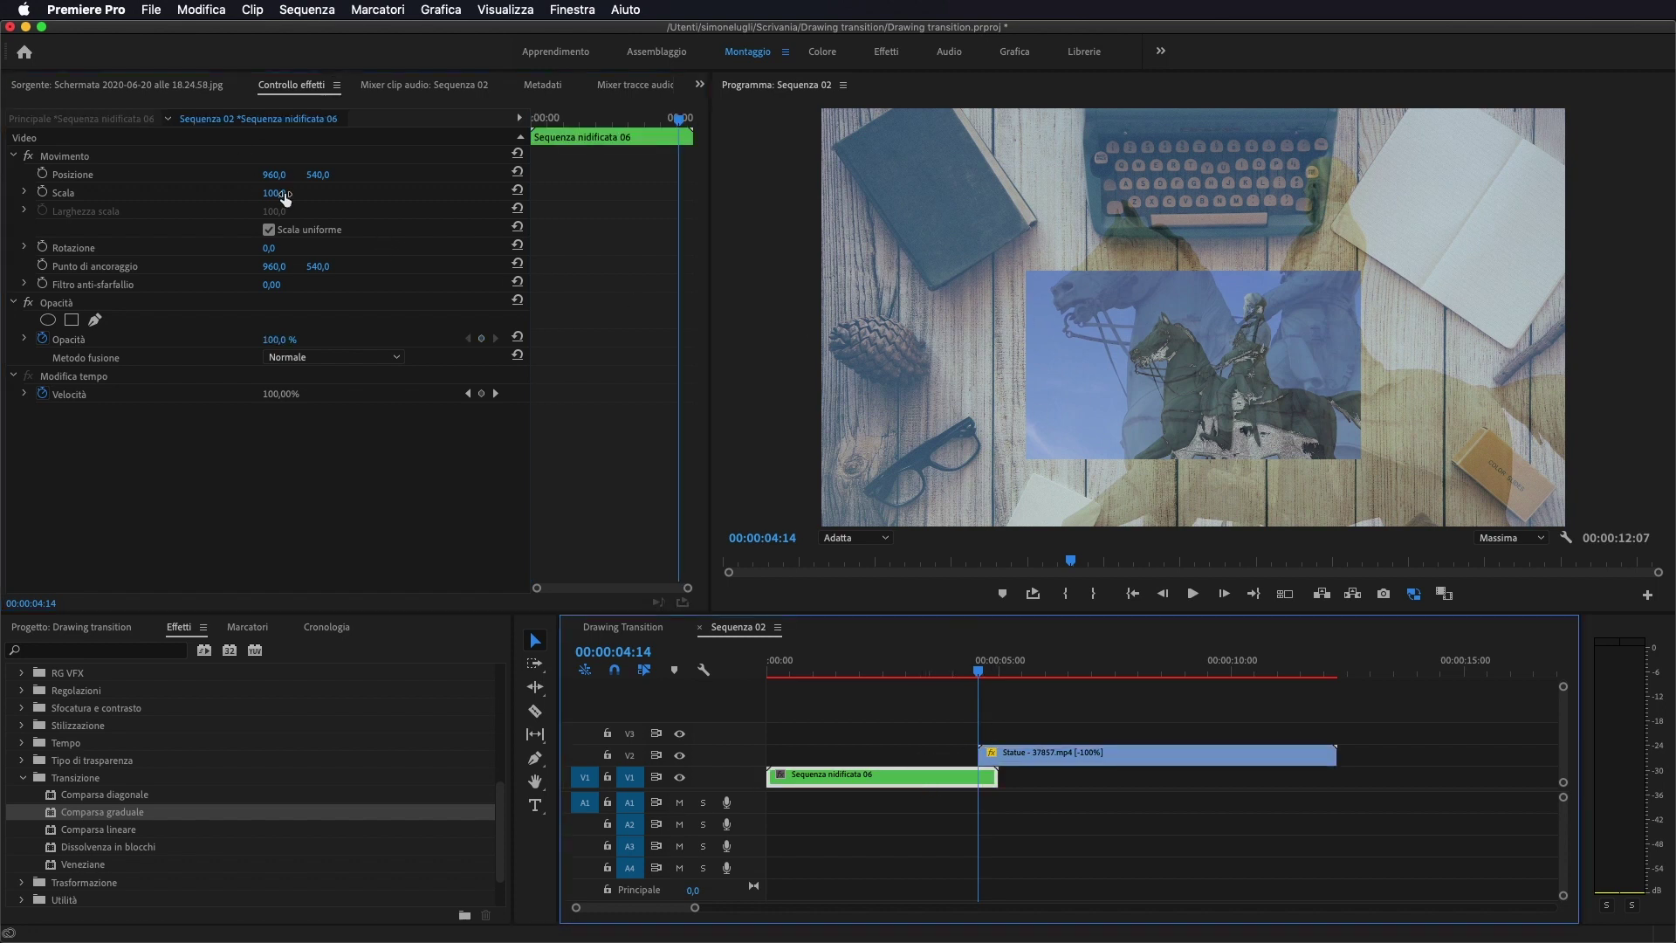
drag(282, 200, 104, 174)
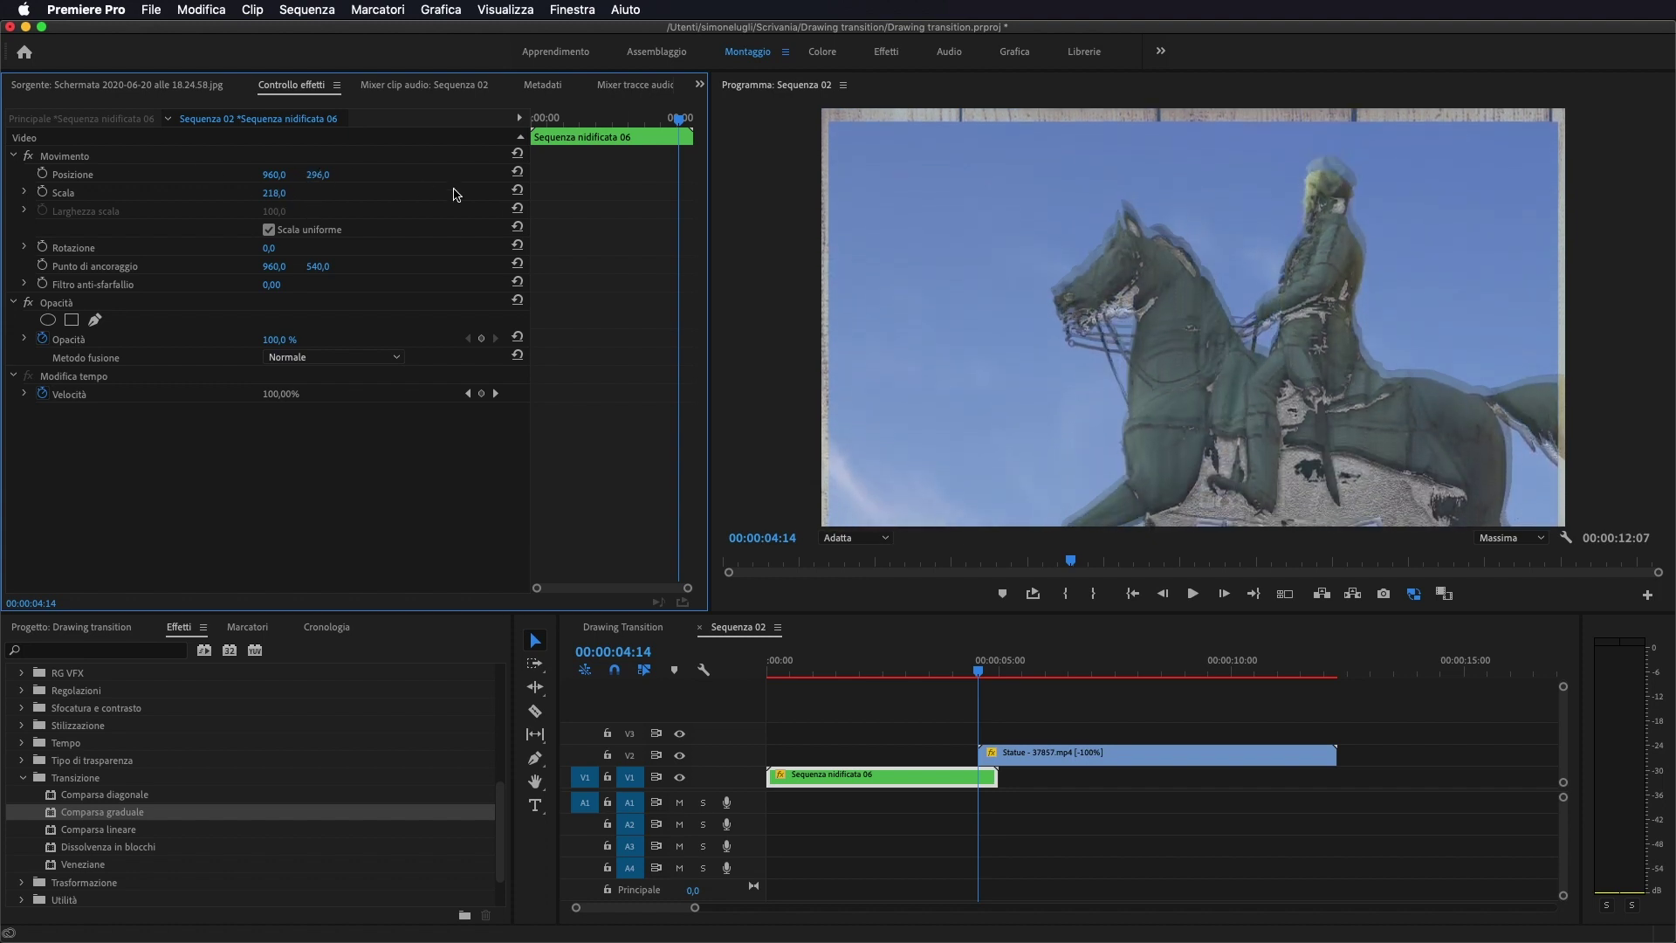
drag(274, 192, 328, 174)
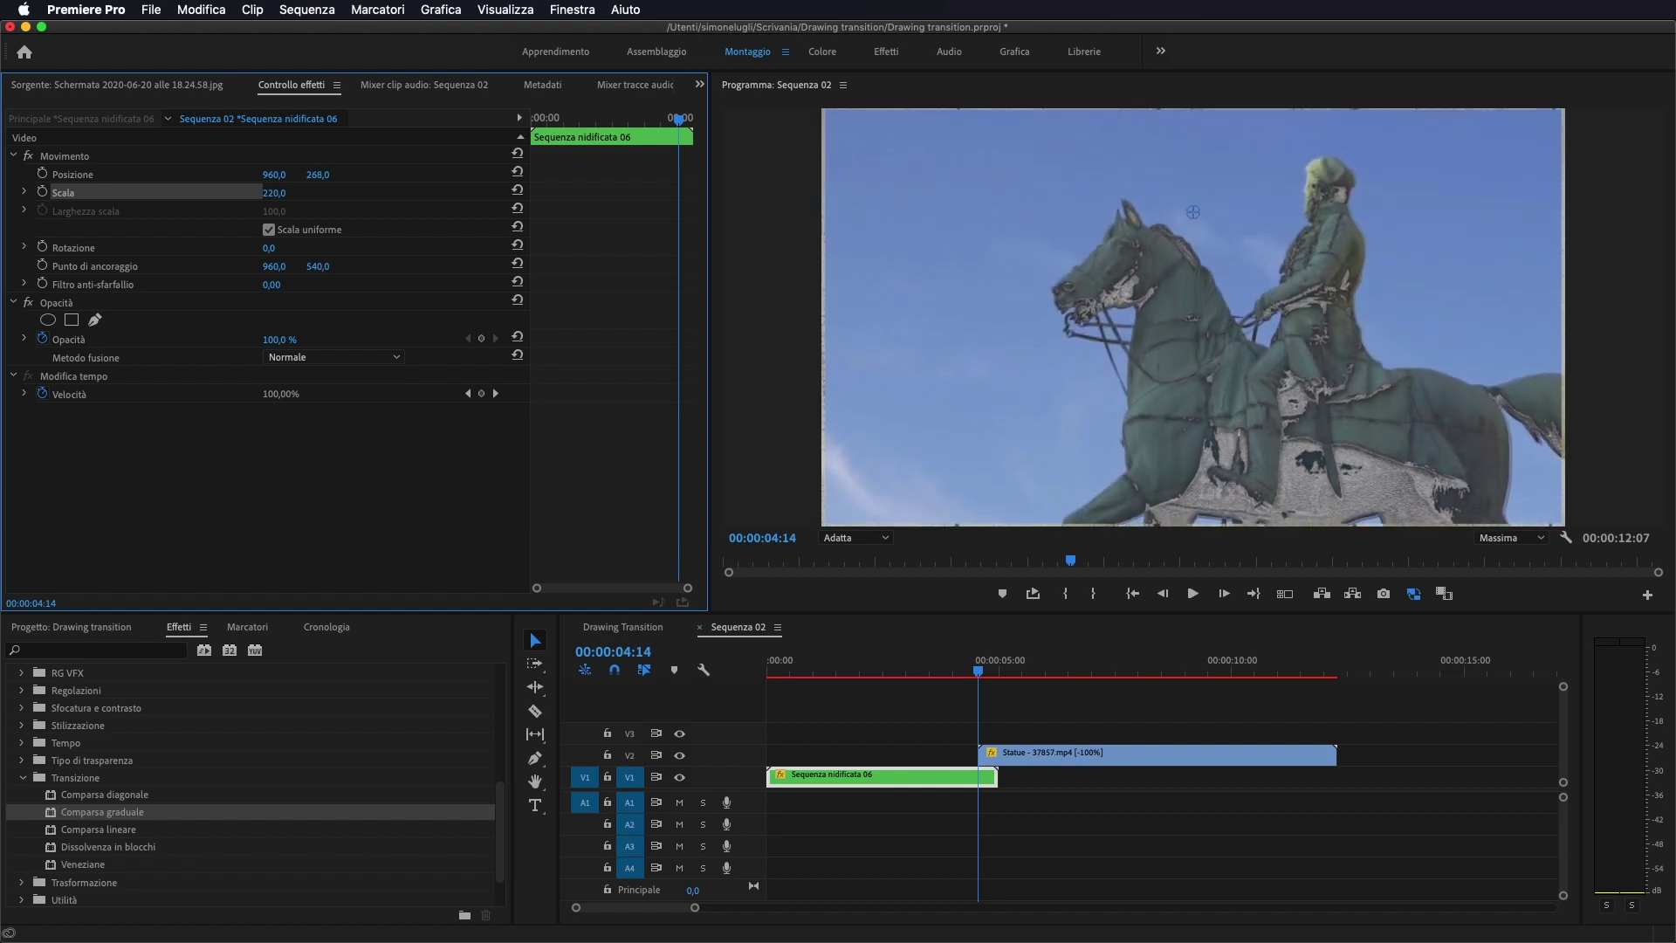
click(284, 191)
text(221)
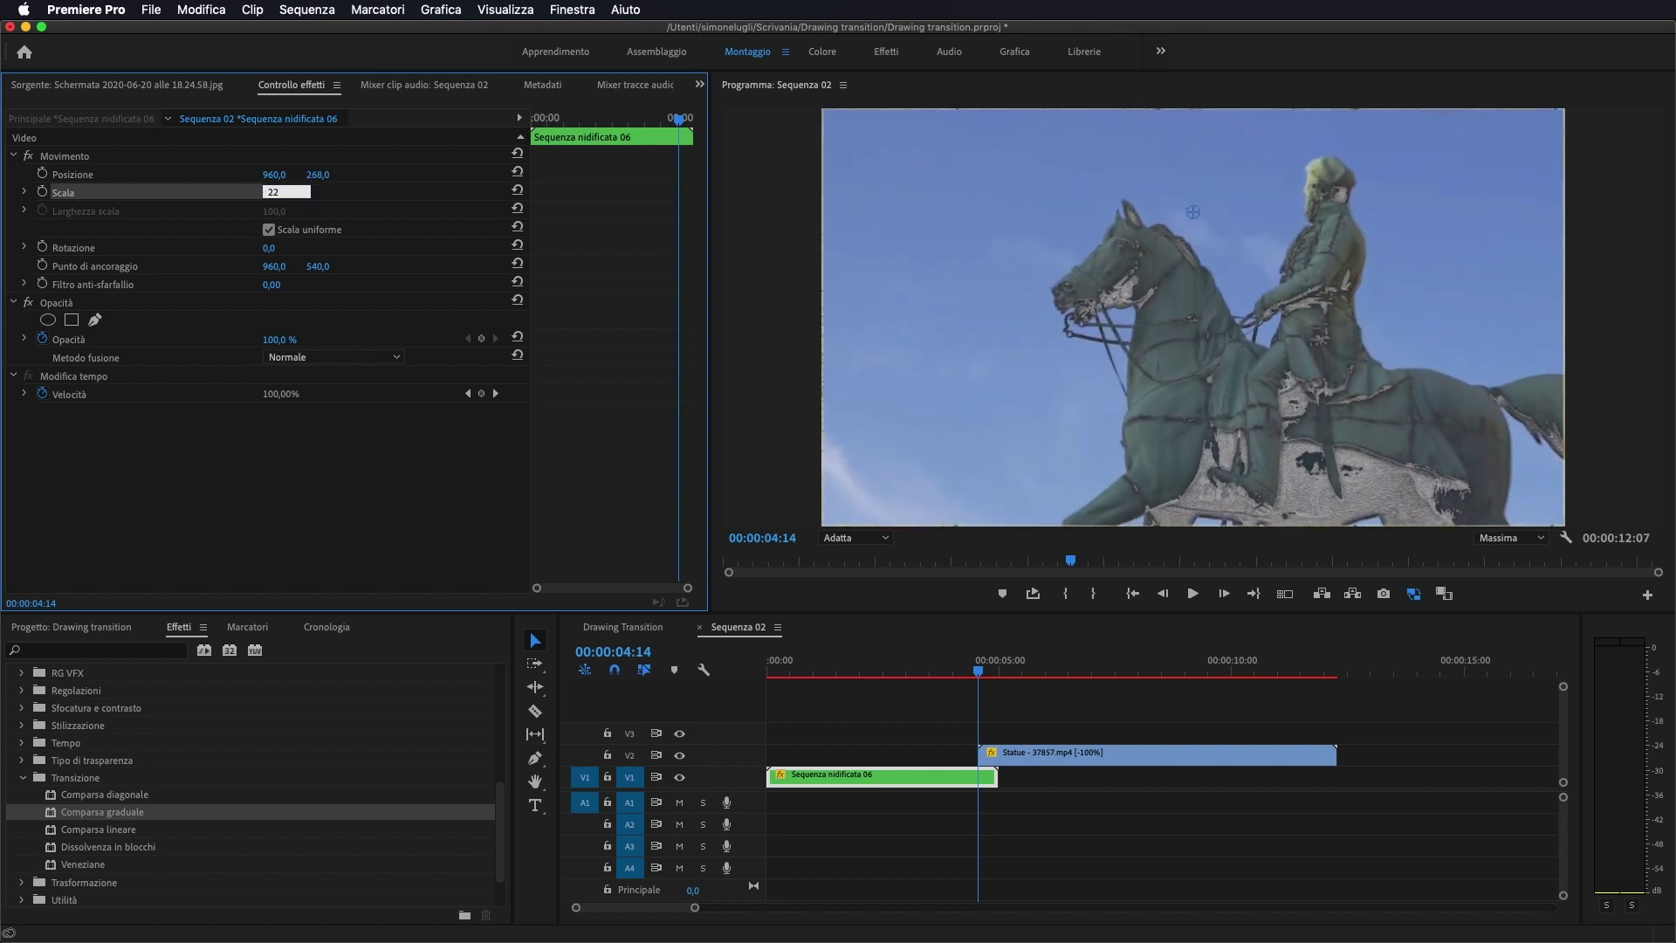
key(BackSpace)
text(2)
key(Return)
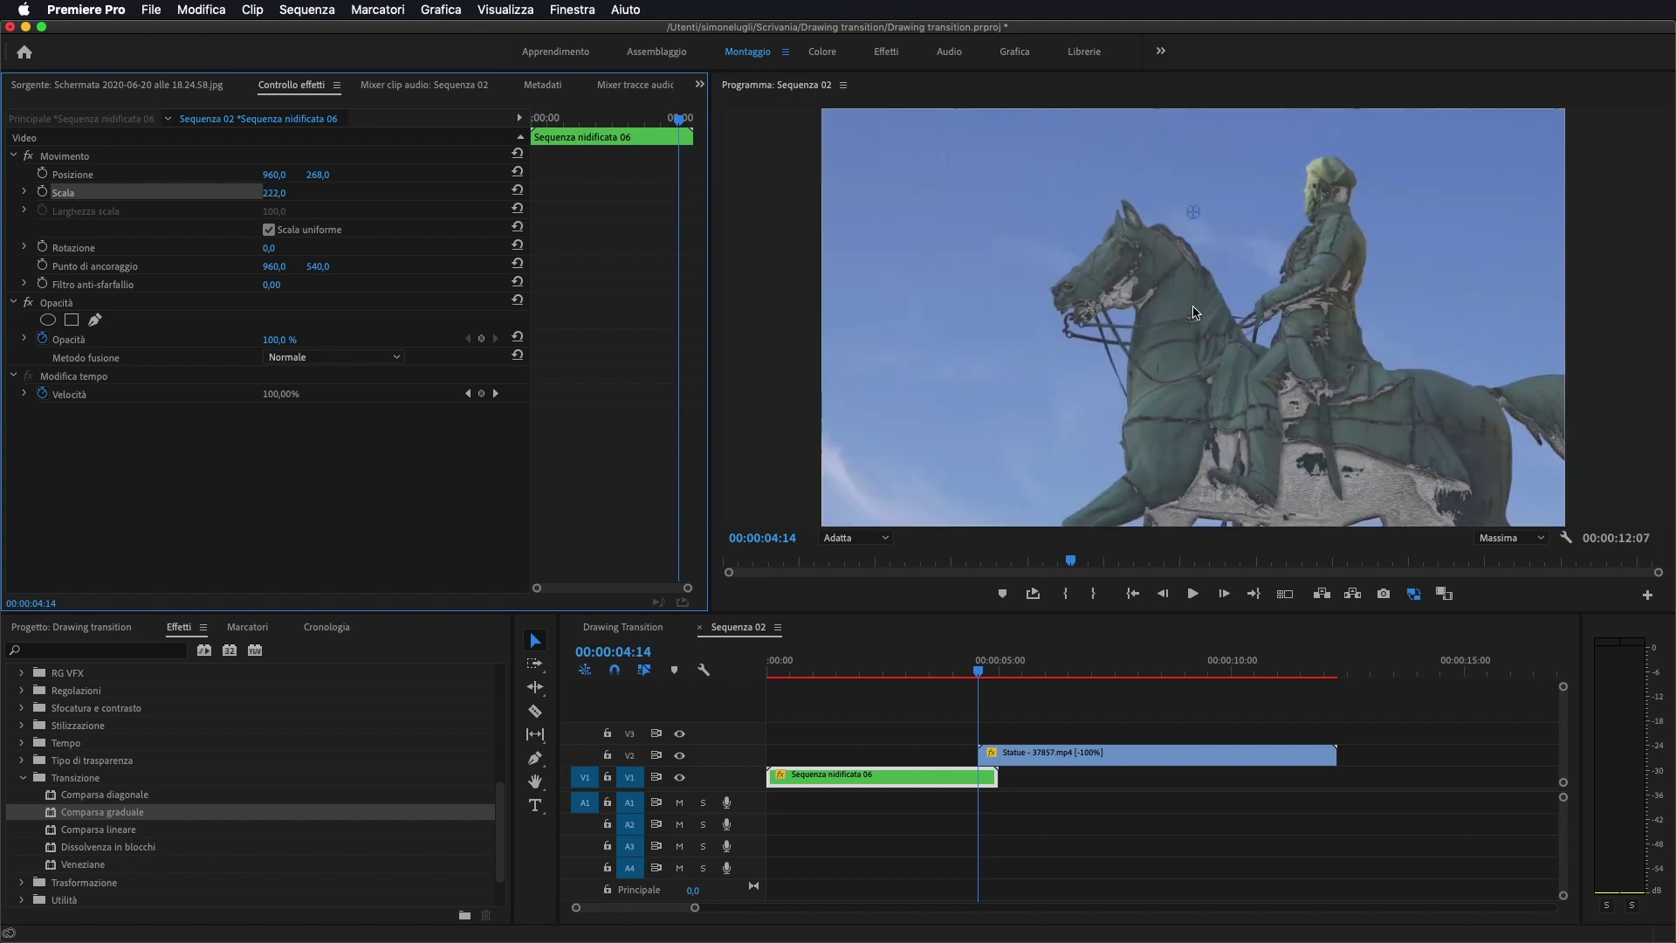
mouse_move(978, 669)
mouse_down()
mouse_move(913, 667)
mouse_move(1001, 666)
mouse_up()
Set the Statue clip's opacity to 65% at 5:02, then scrub back around 4:14 to check the blend.
click(1053, 756)
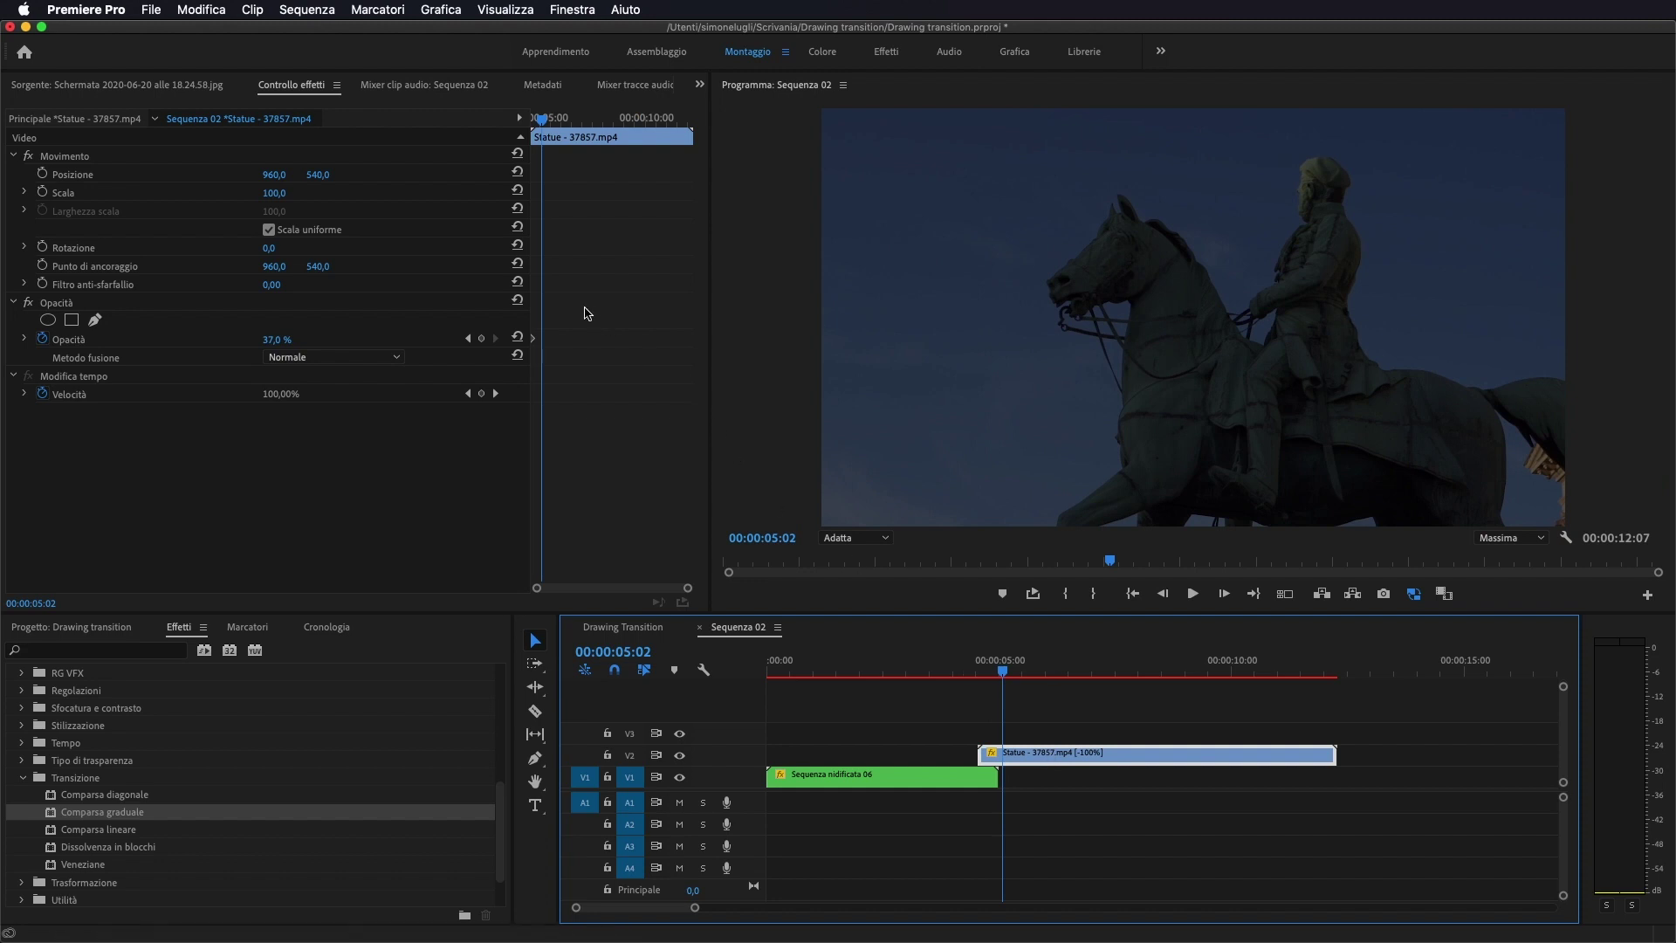
click(565, 335)
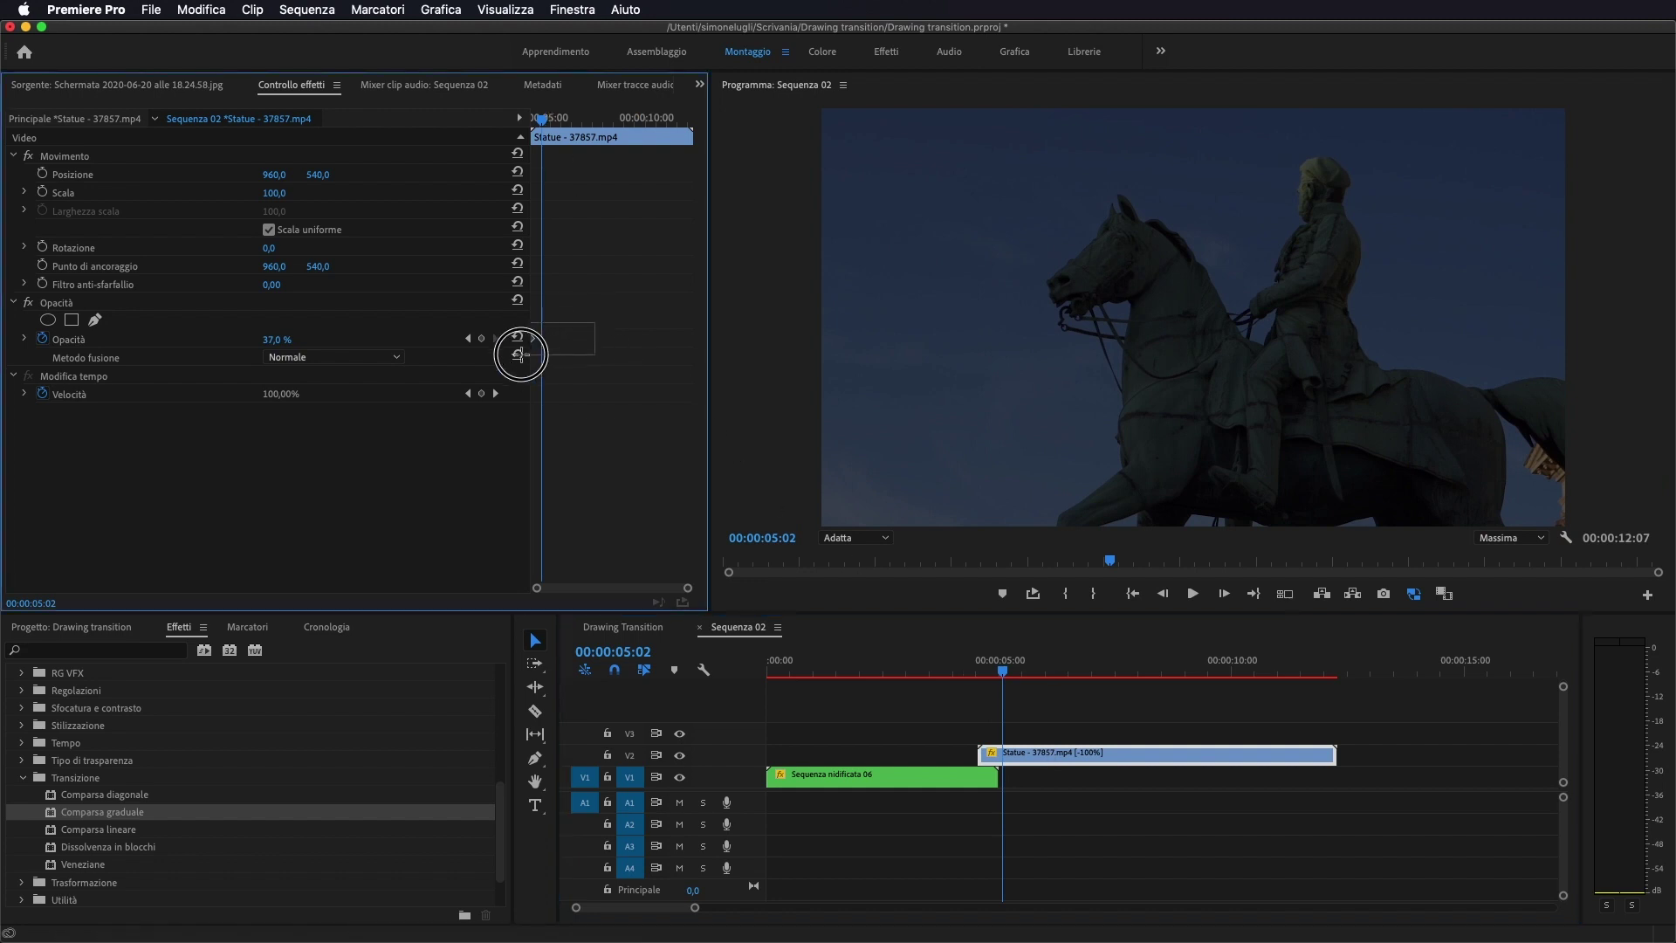
click(532, 338)
click(533, 340)
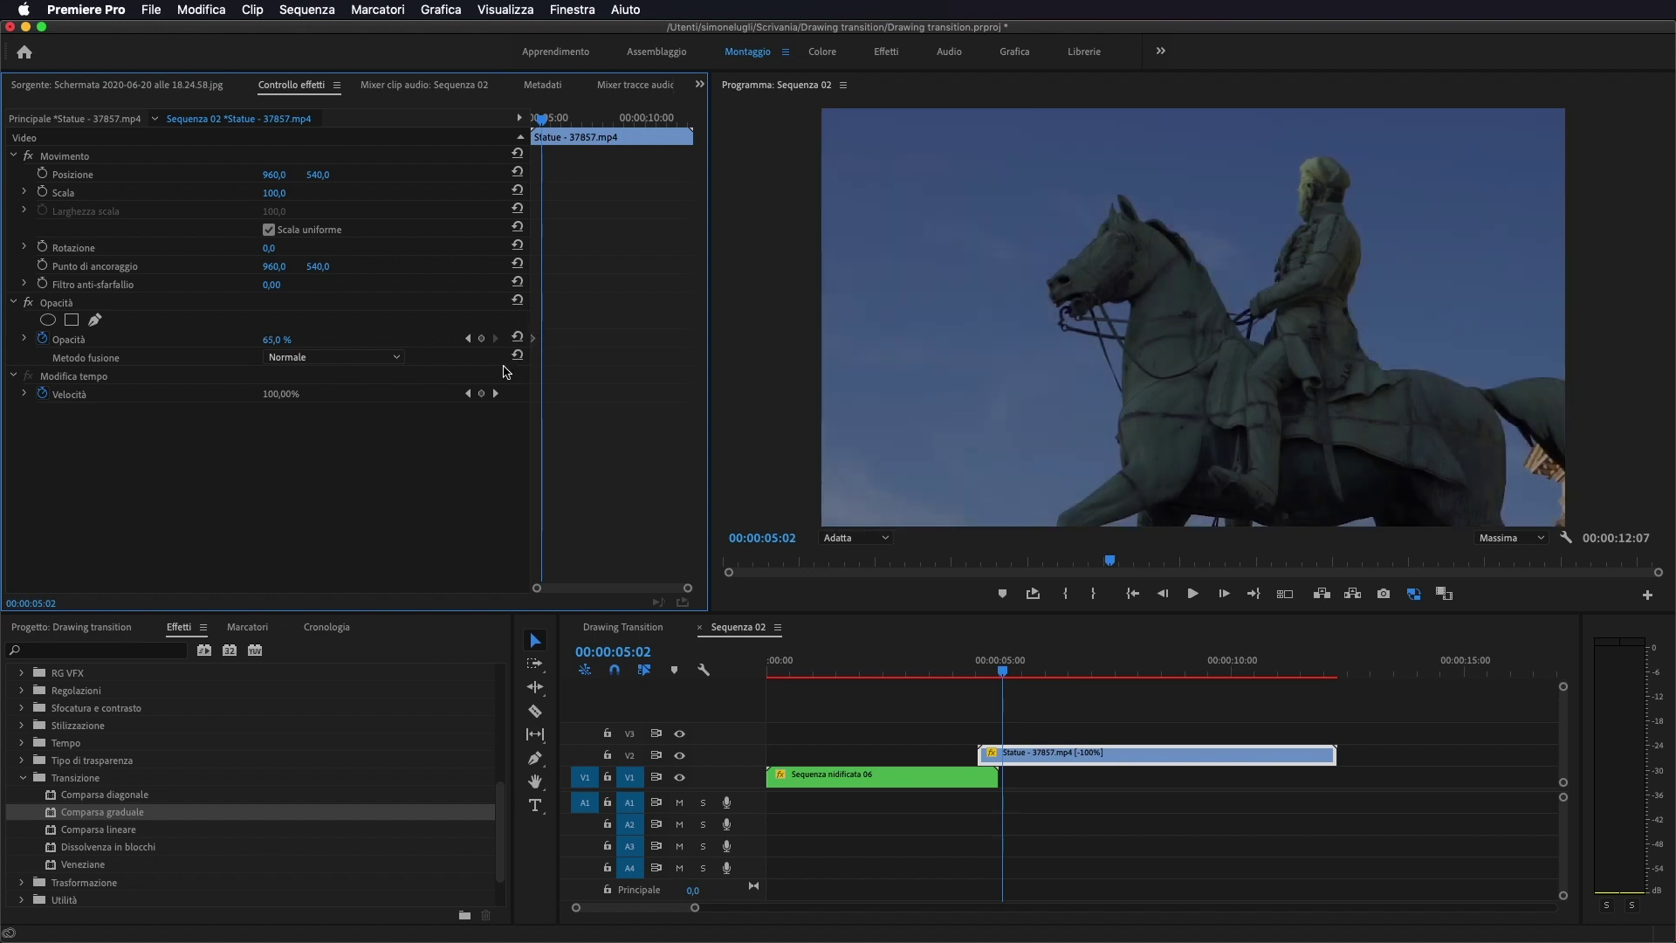
drag(543, 119, 500, 126)
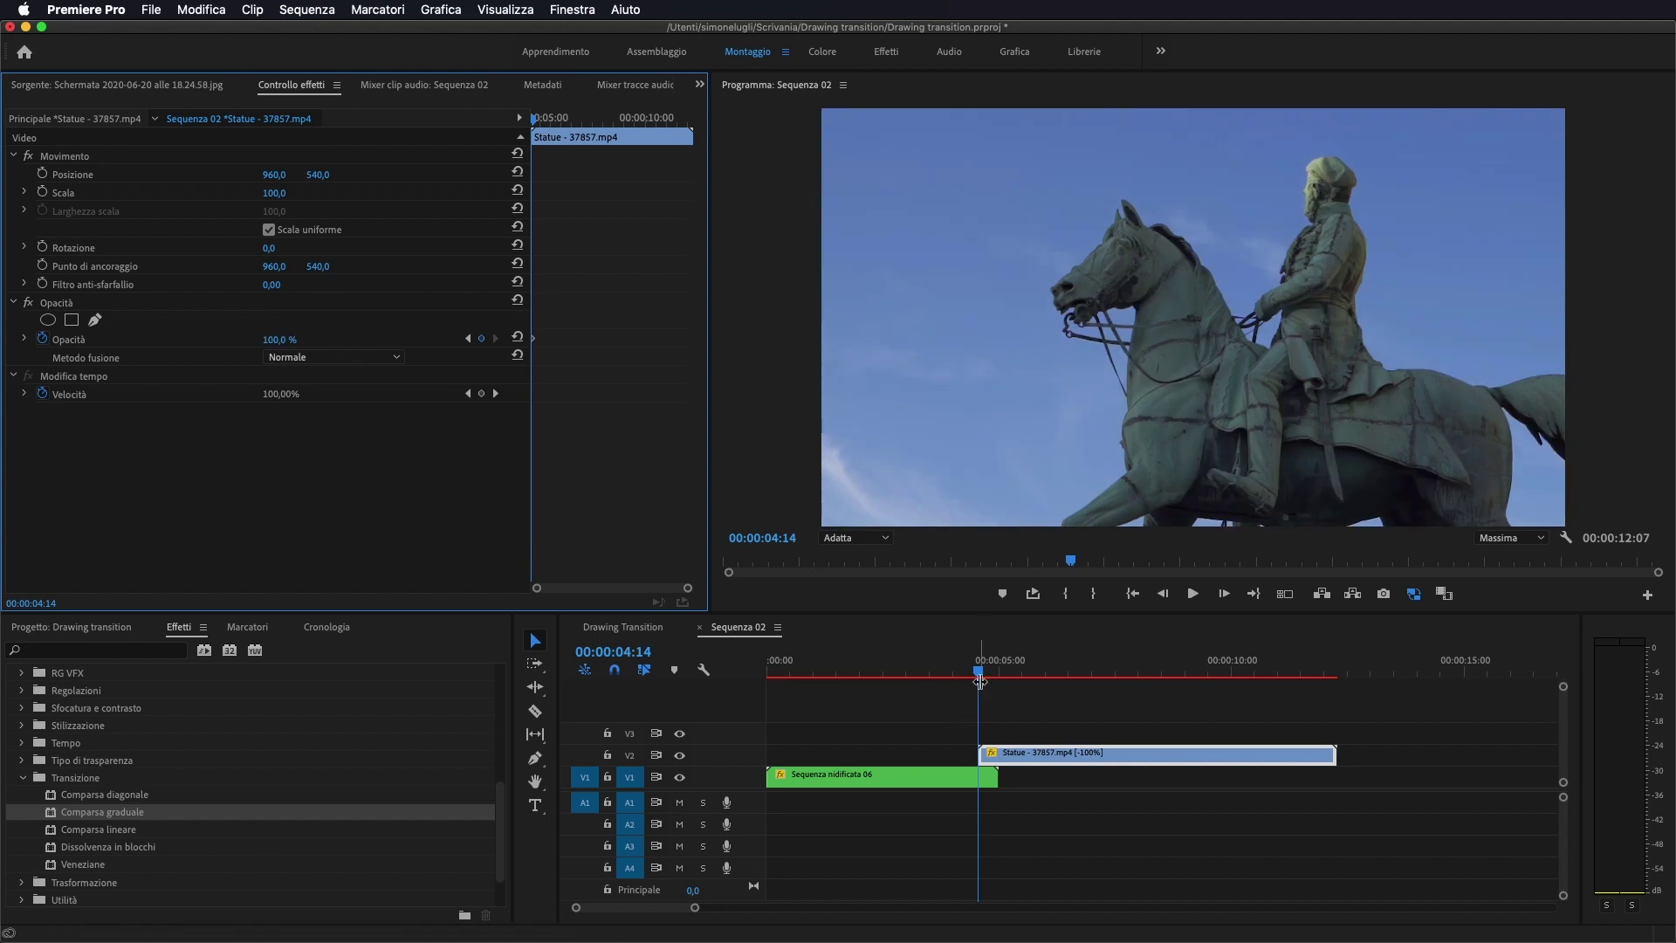
click(983, 673)
mouse_move(982, 673)
mouse_down()
mouse_move(966, 674)
mouse_move(1003, 674)
mouse_move(963, 673)
mouse_up()
Add Posizione and Scala keyframes on the sketch clip at about 4:14.
click(921, 783)
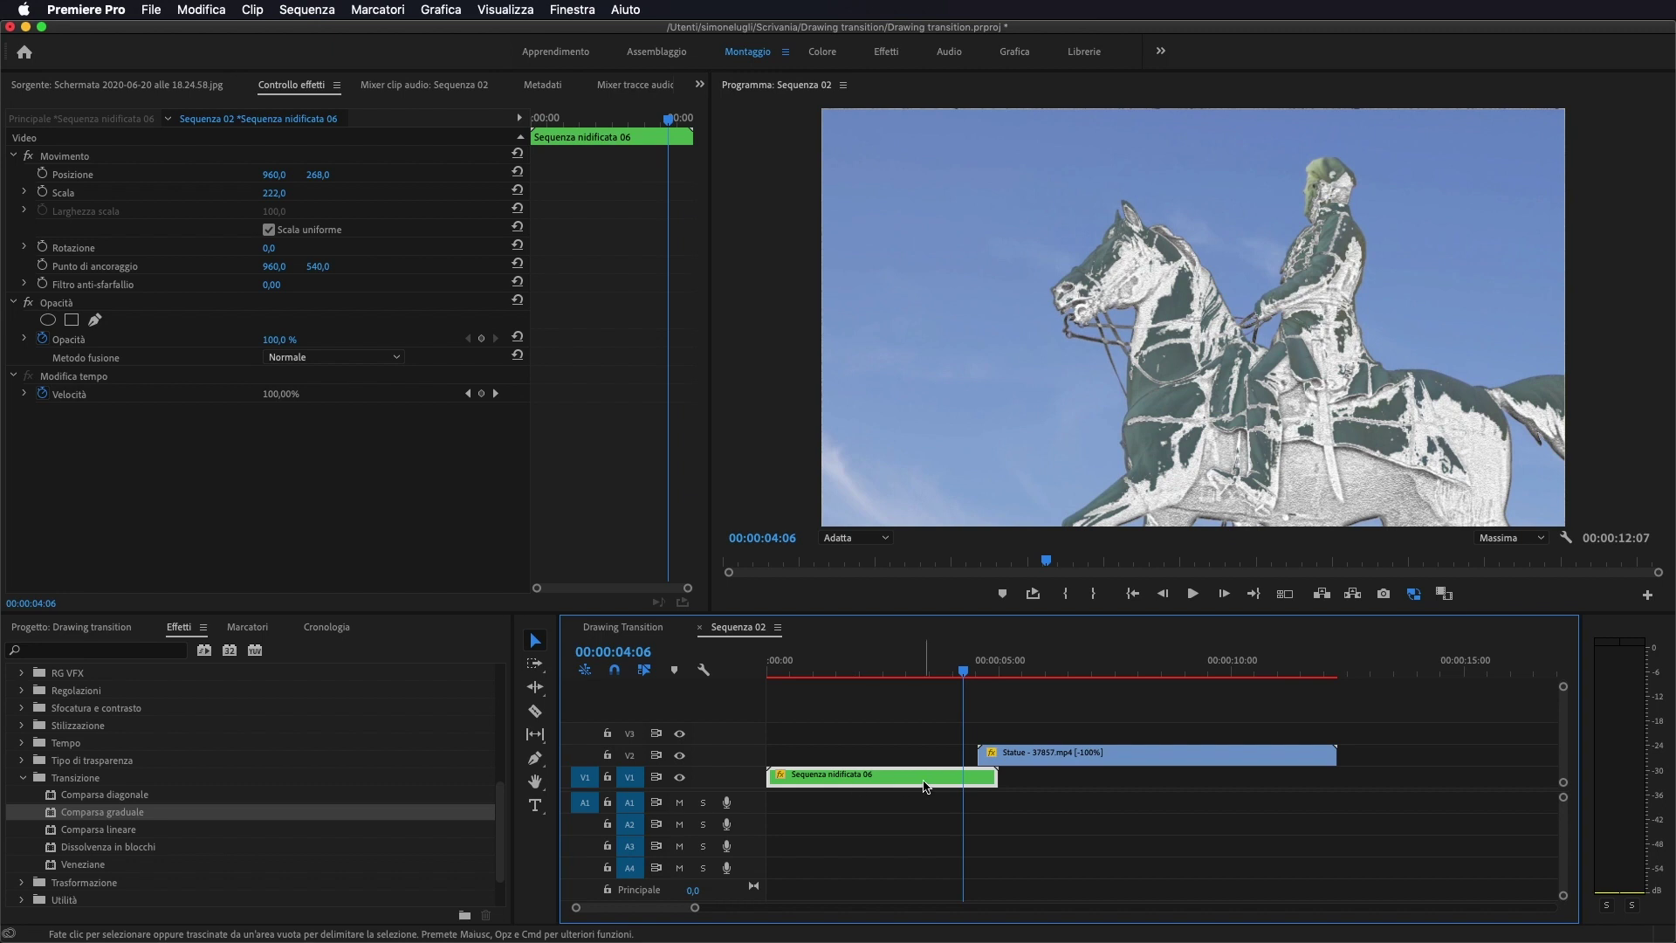
drag(962, 674, 981, 672)
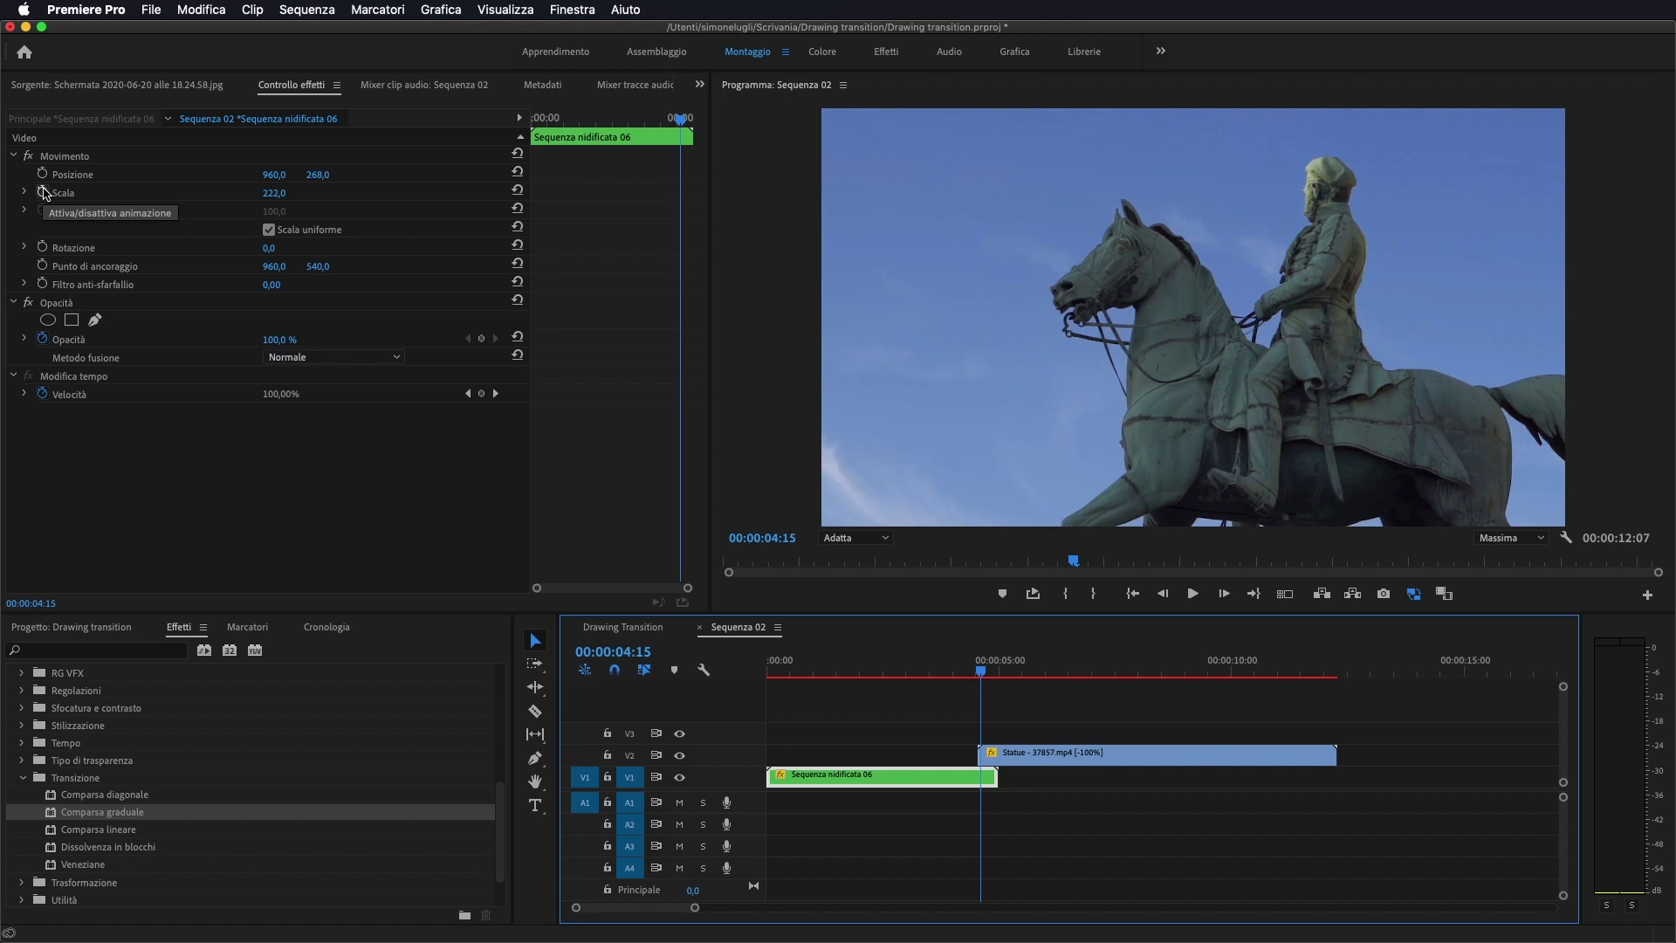
click(43, 192)
click(42, 173)
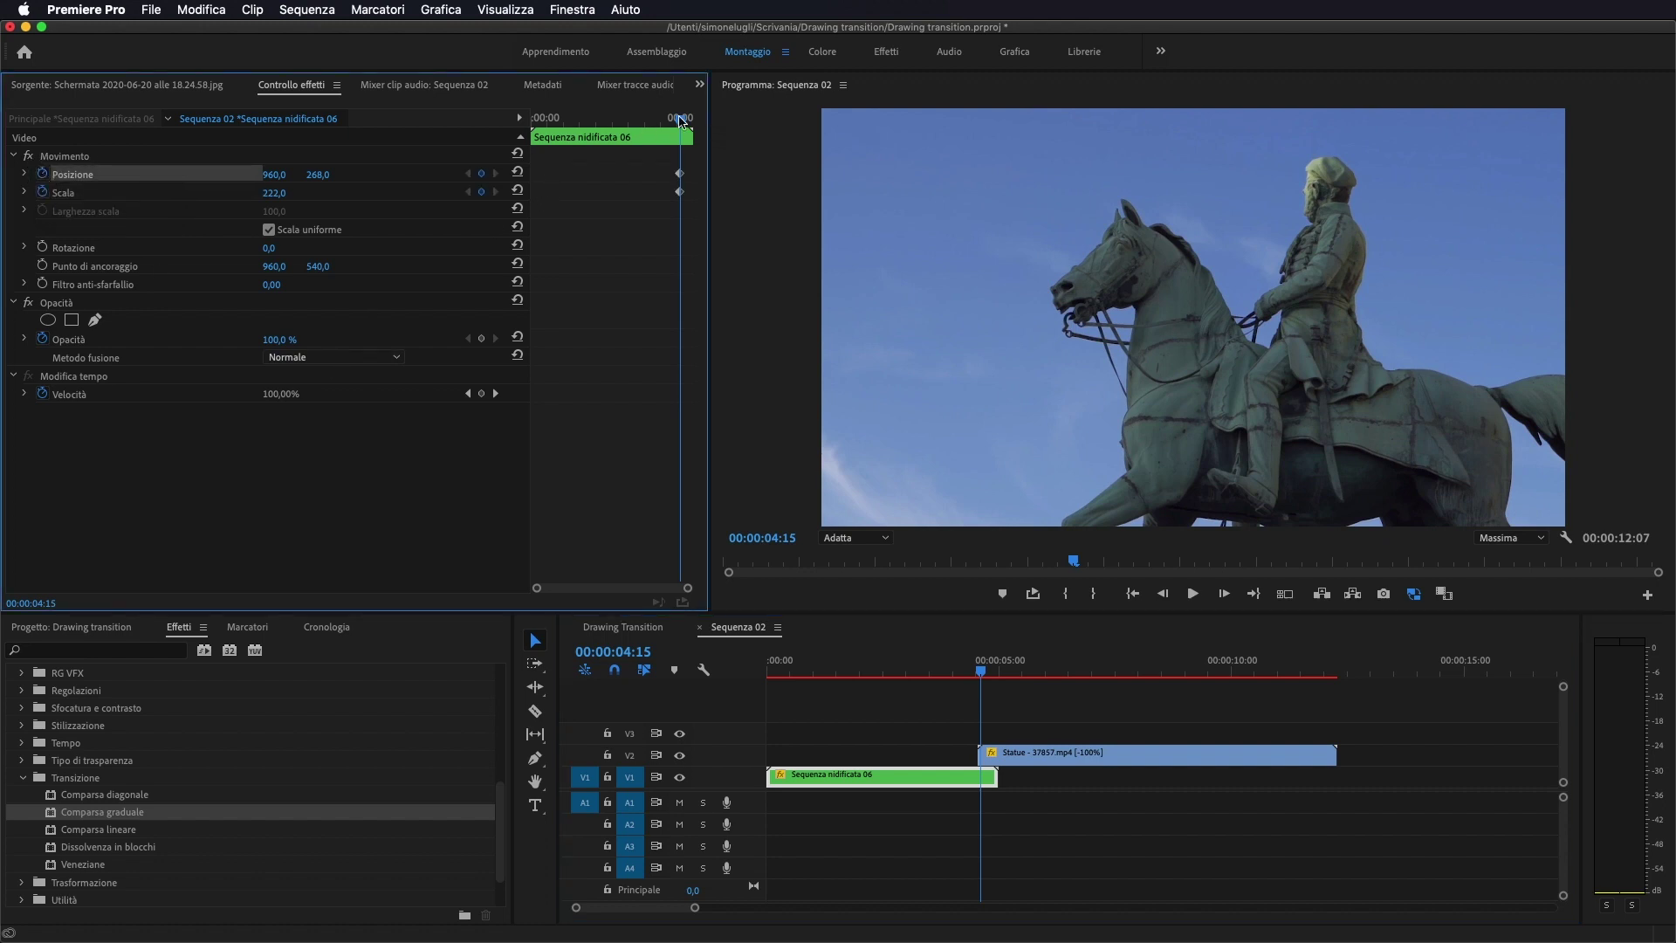
Reset Posizione and Scala to defaults at 3:19, then play back the zoom.
drag(681, 120, 654, 119)
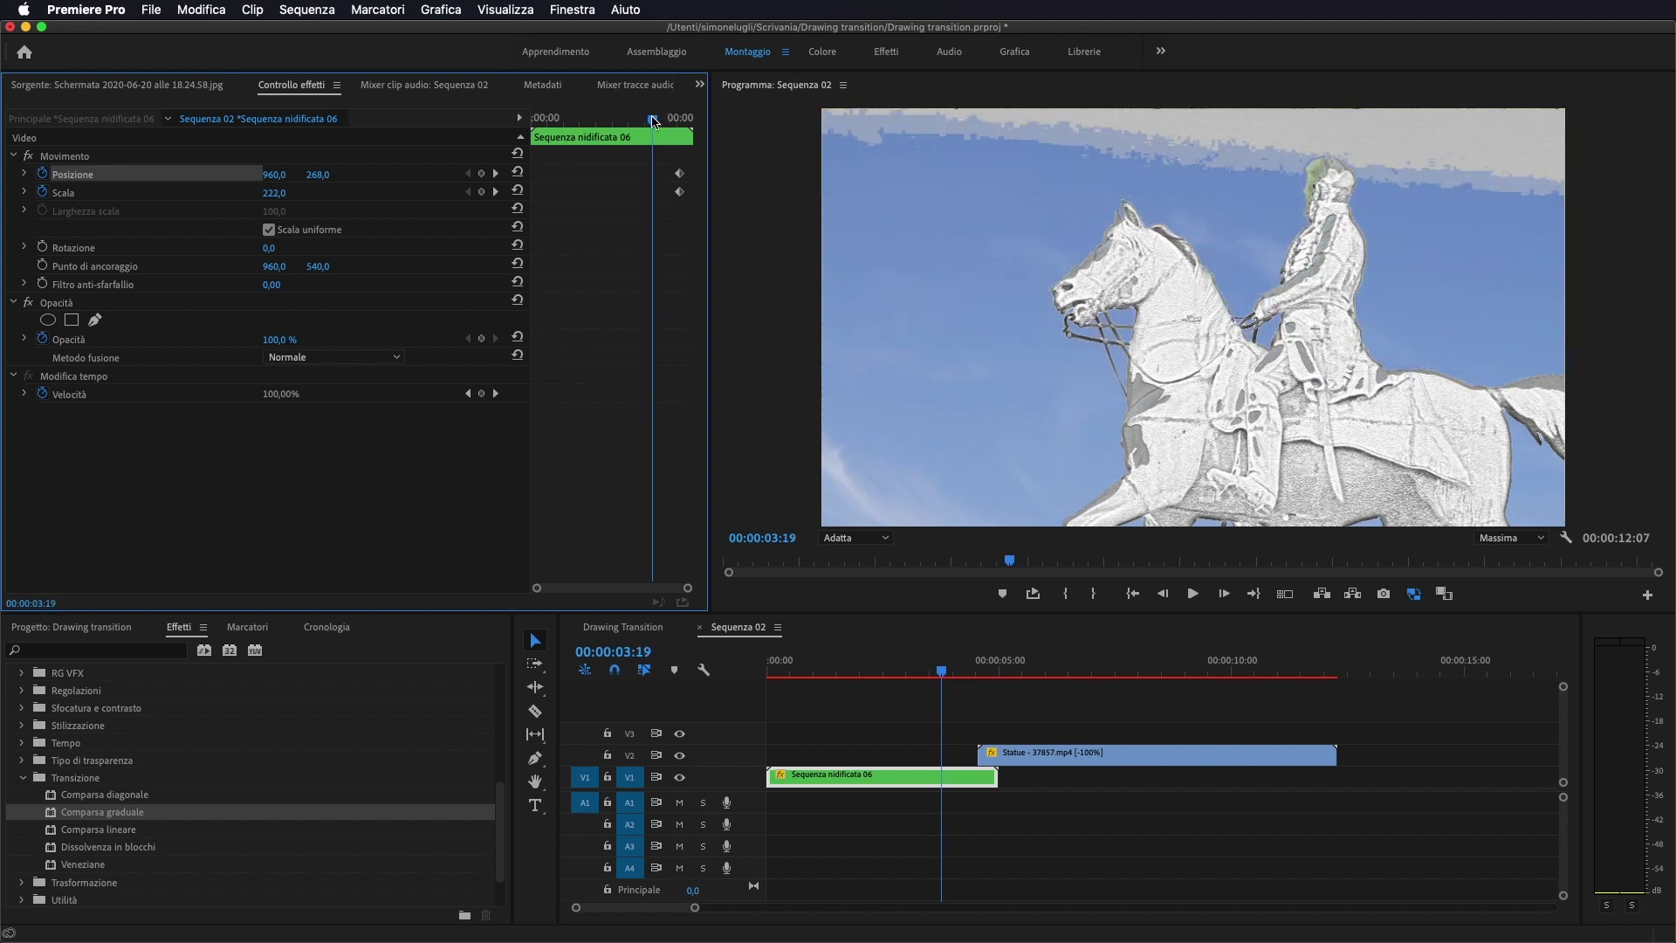
click(518, 174)
click(517, 192)
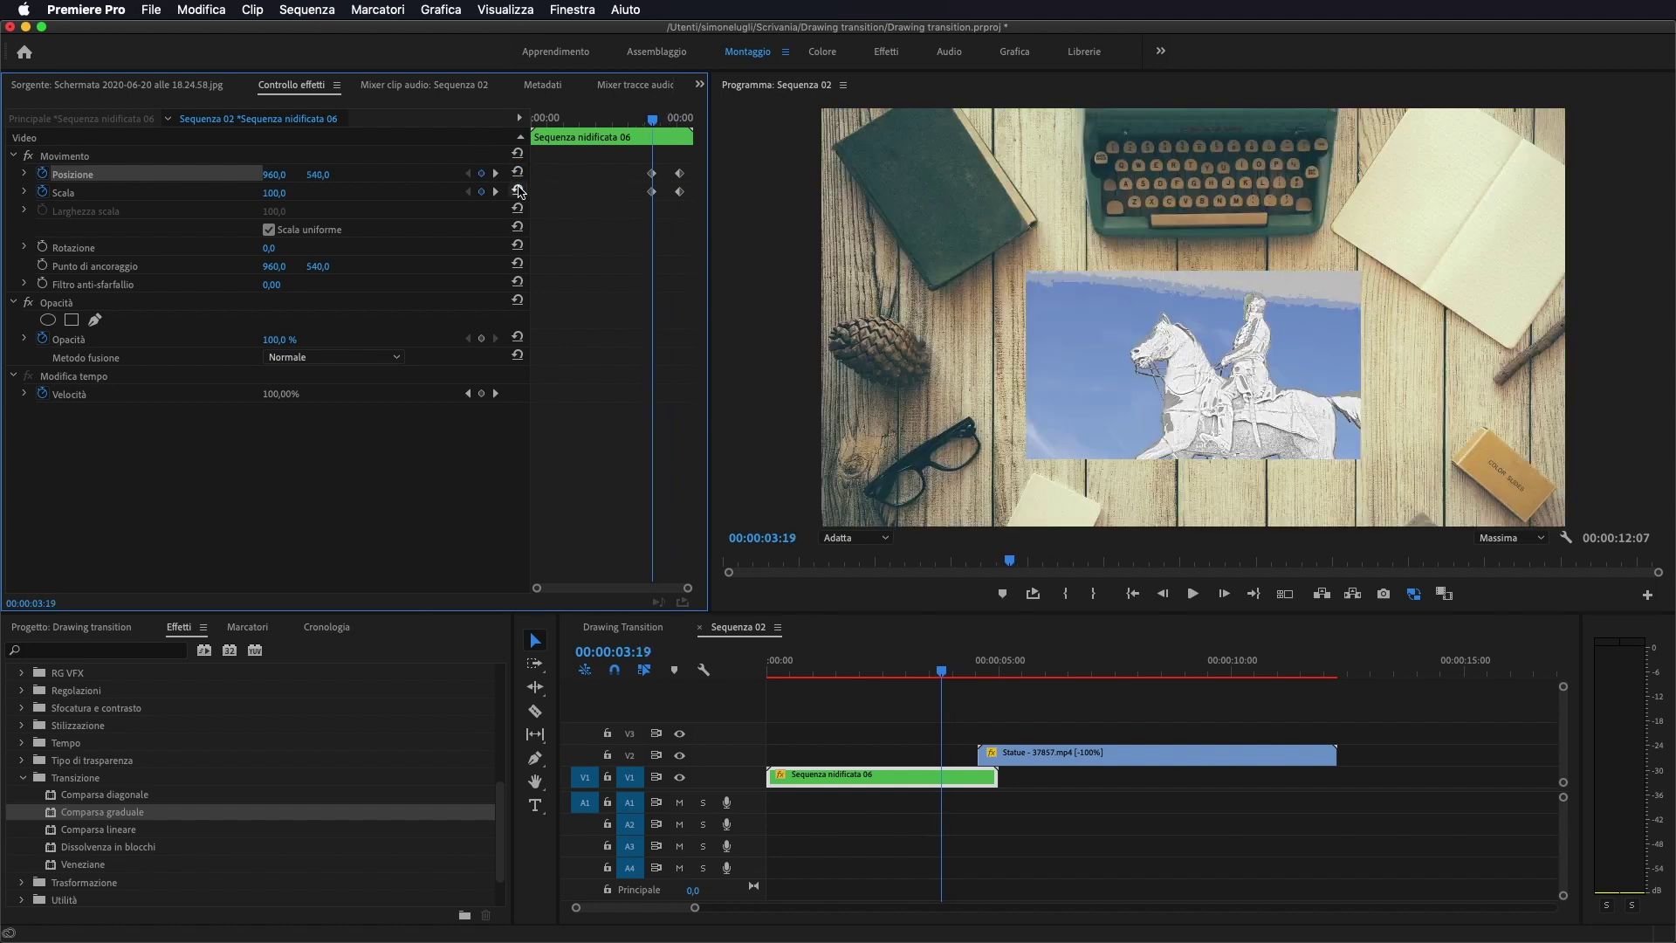
mouse_move(942, 669)
mouse_down()
mouse_move(1091, 671)
mouse_move(752, 678)
mouse_up()
key(space)
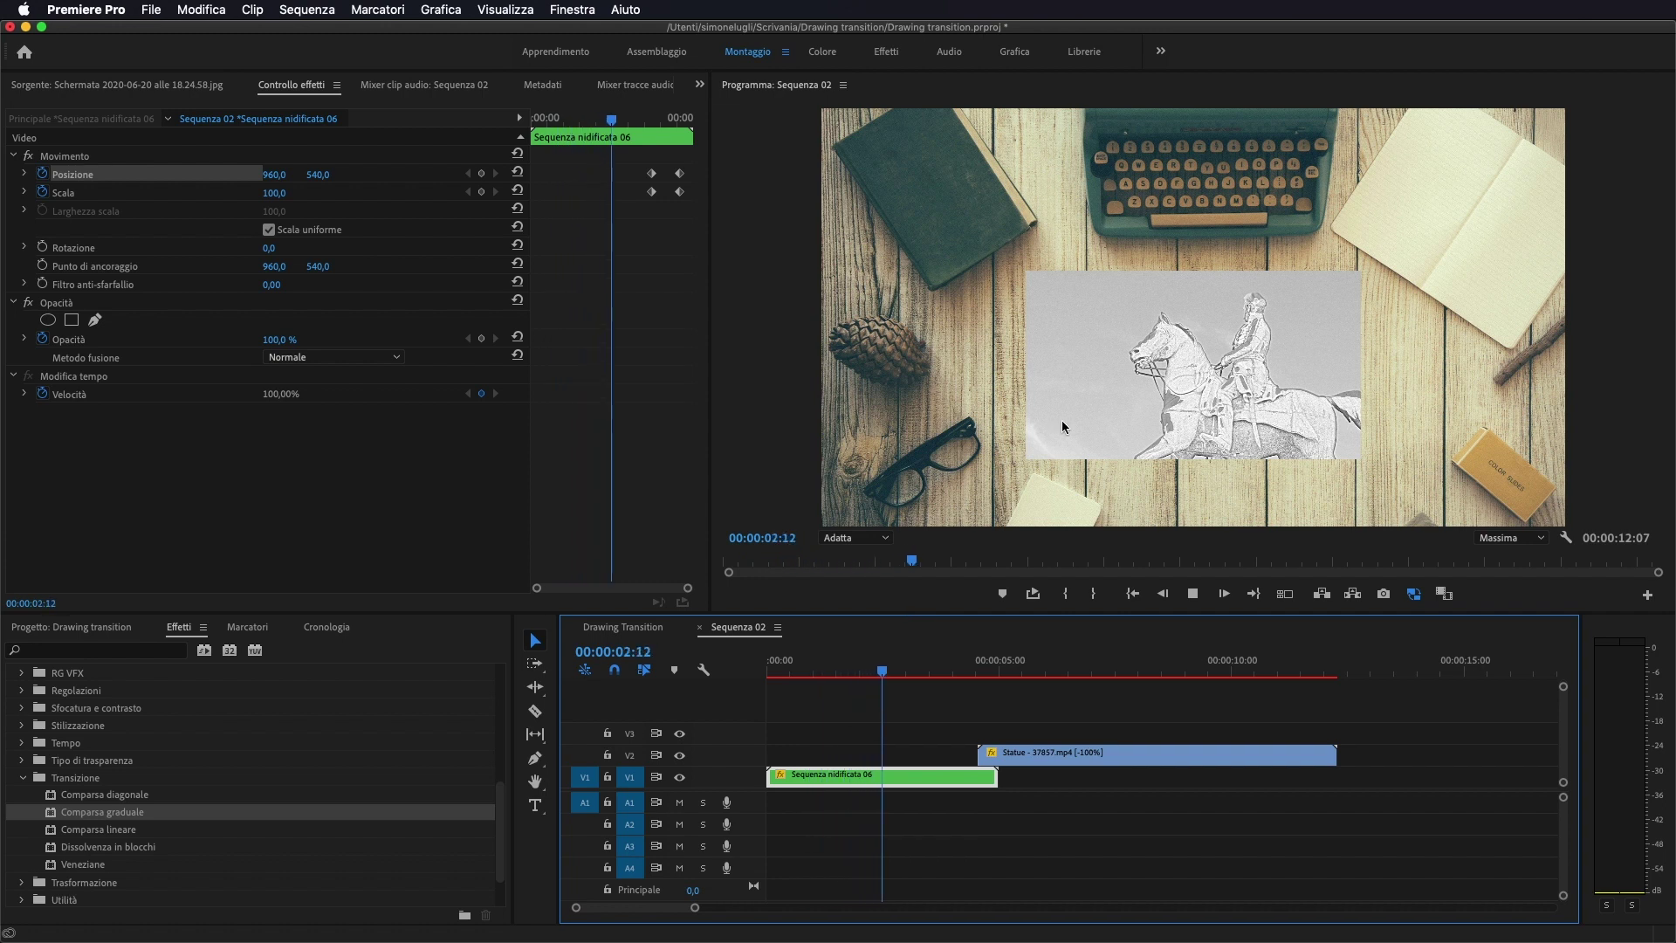
key(space)
Set the sketch clip's Scala to 110 at 3:19.
click(919, 684)
mouse_move(920, 684)
mouse_down()
mouse_move(853, 684)
mouse_move(941, 673)
mouse_up()
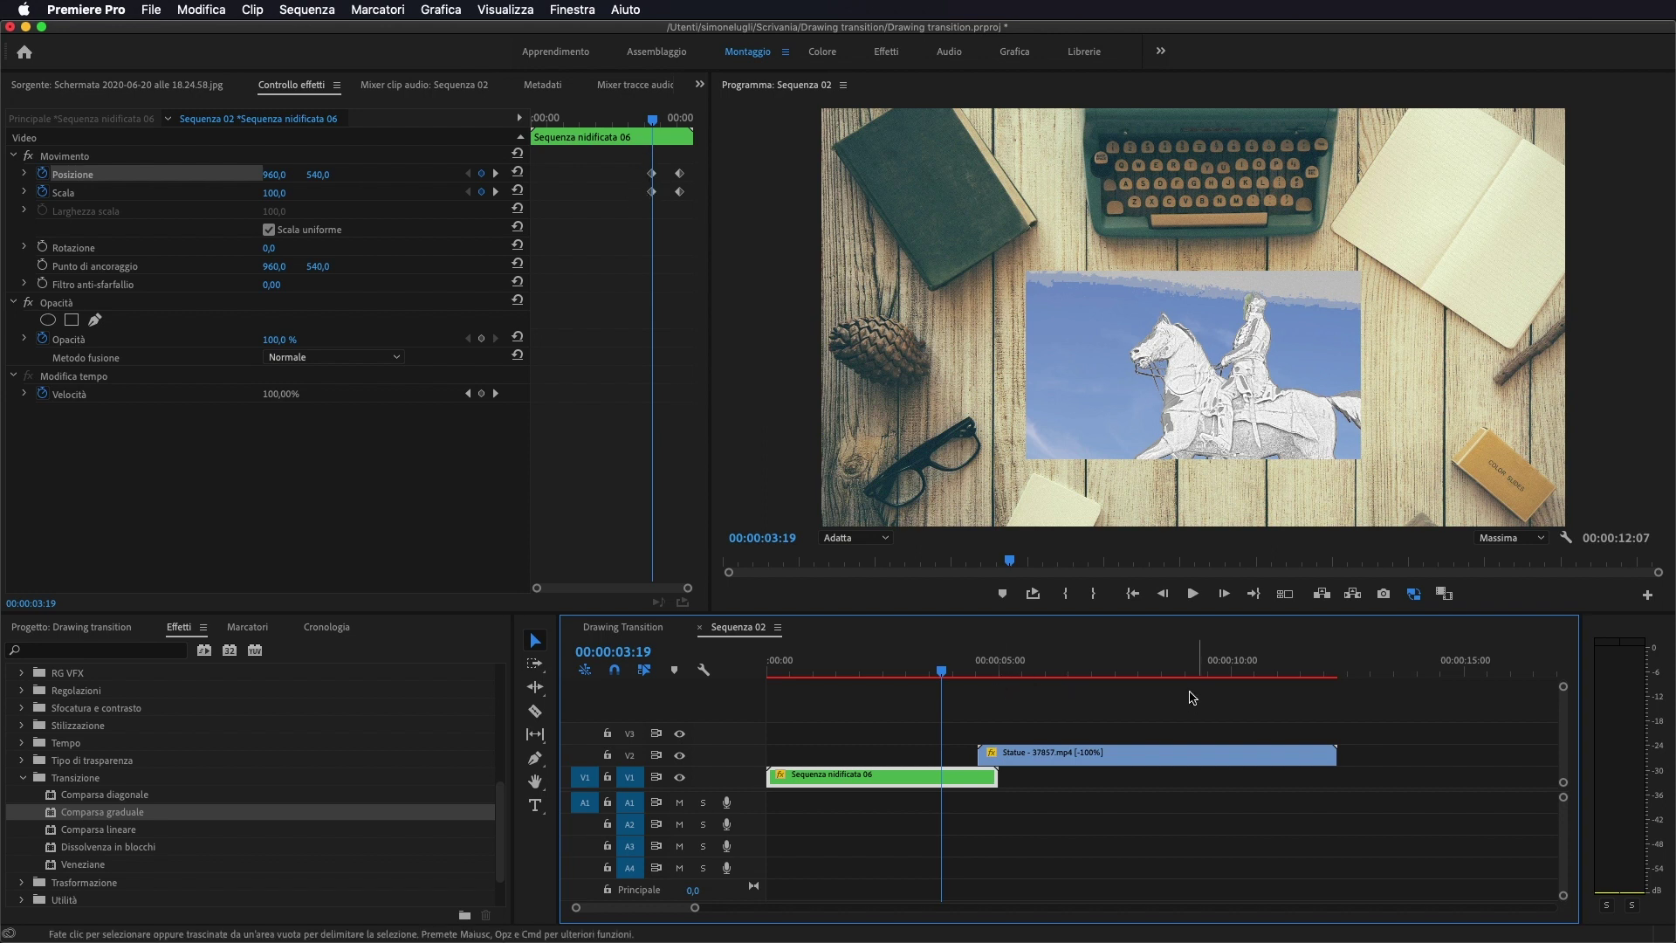
click(278, 194)
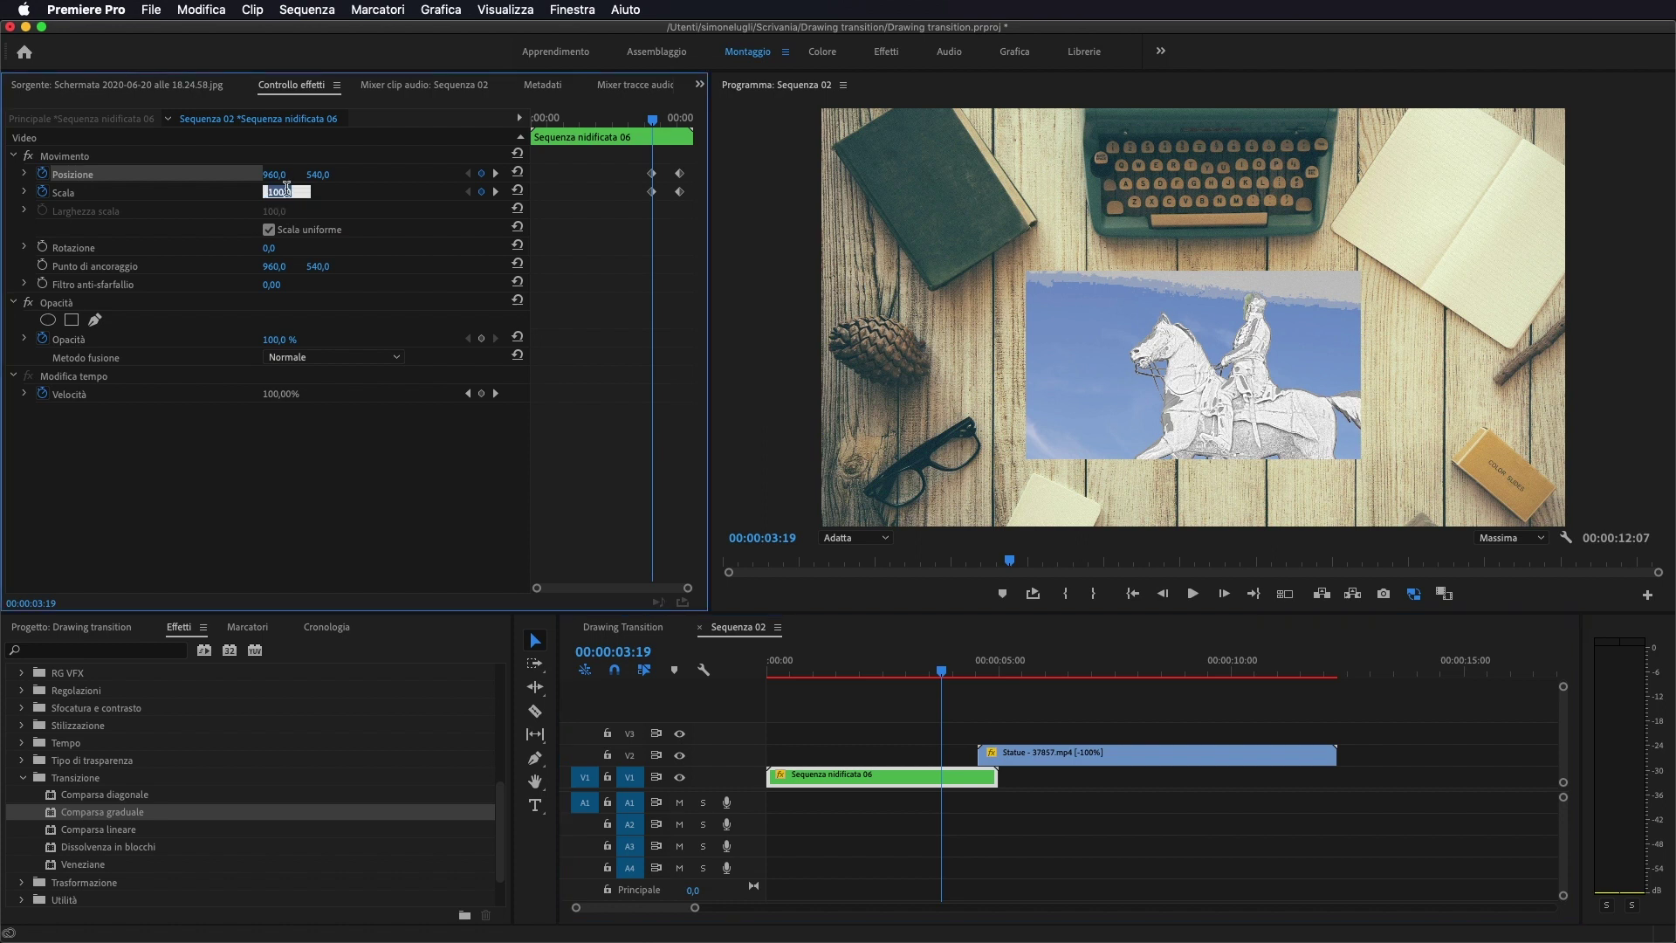
key(Return)
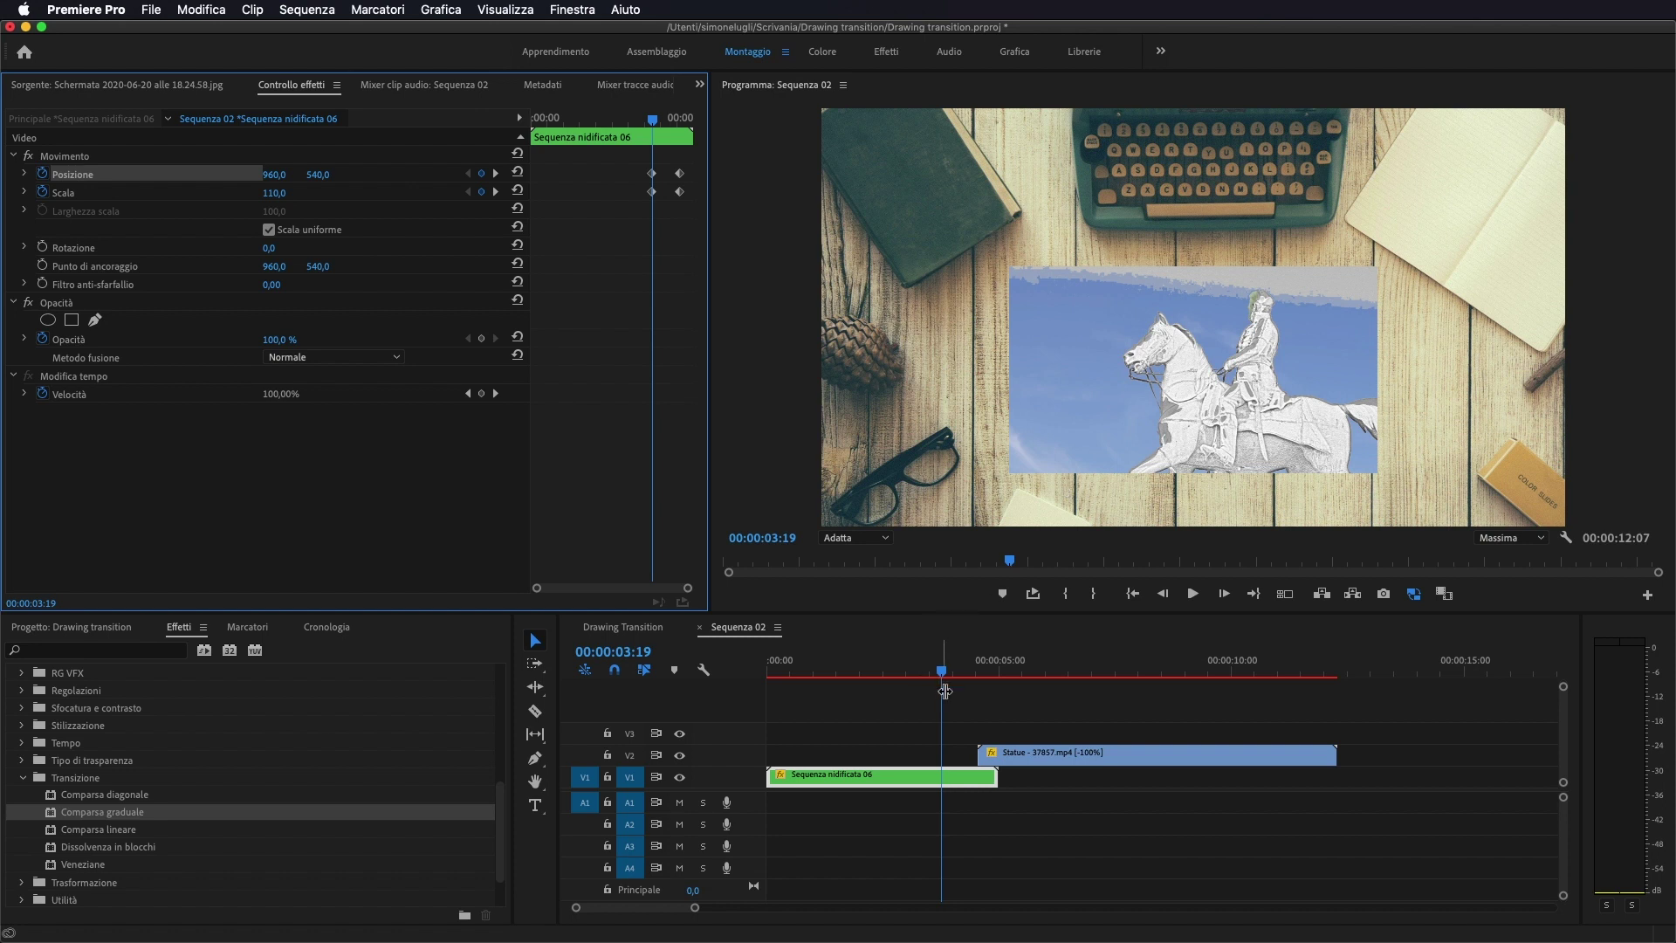
Keyframe Scala at 100 at the sequence start, render the preview, and review the slow zoom.
drag(943, 679, 751, 677)
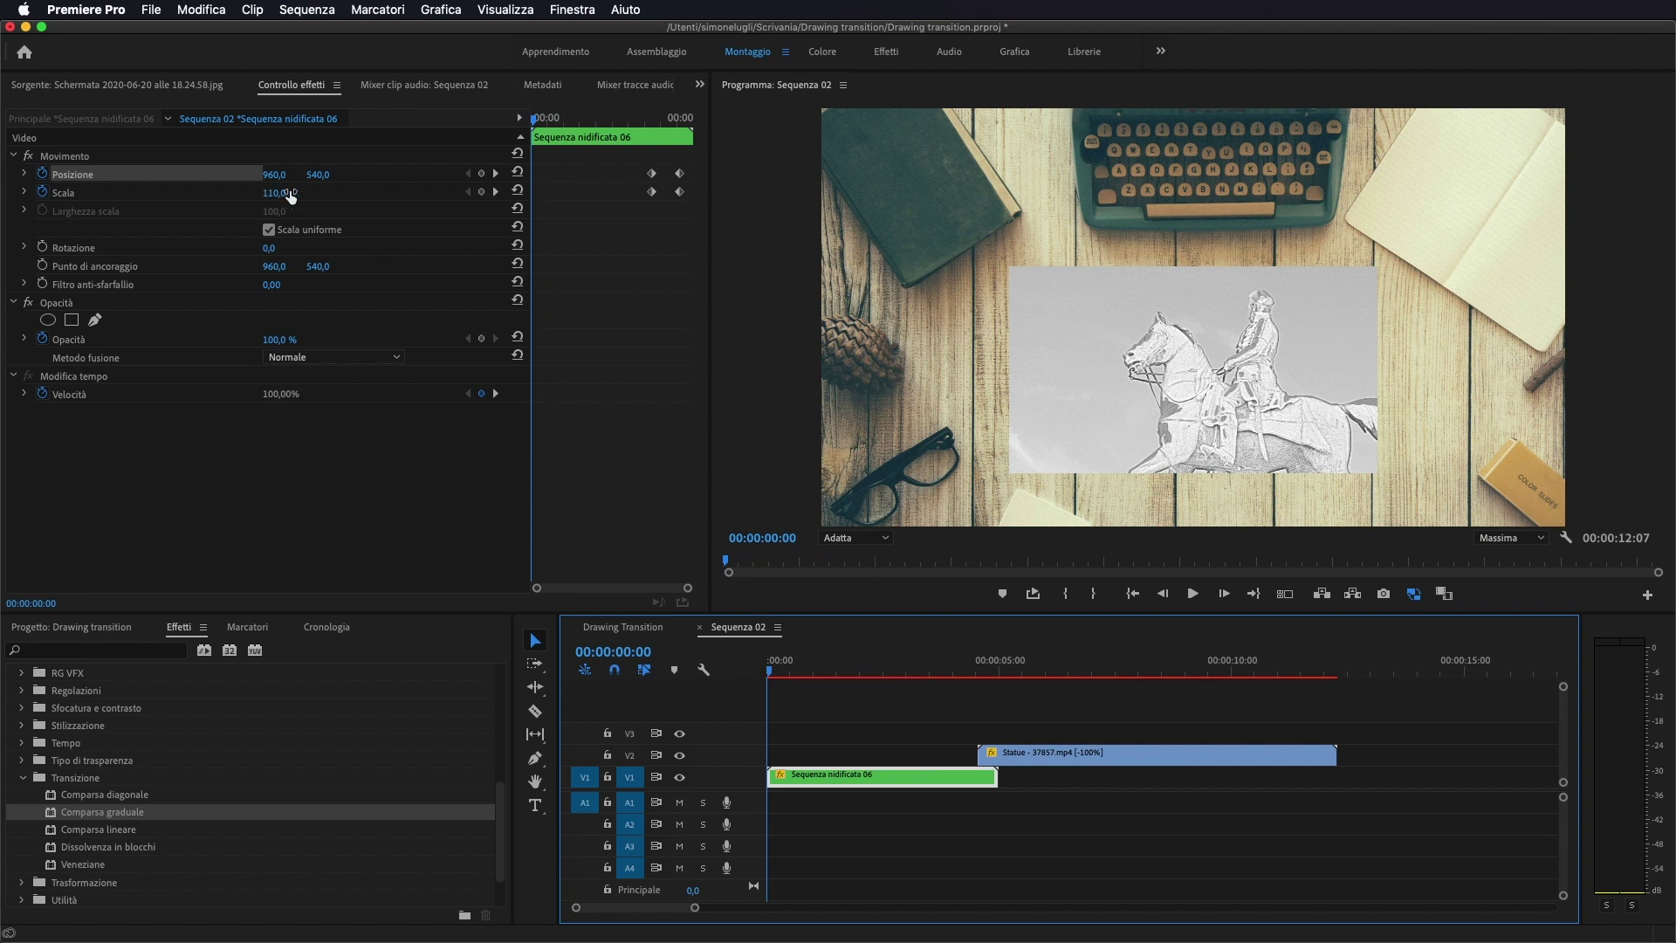
click(518, 190)
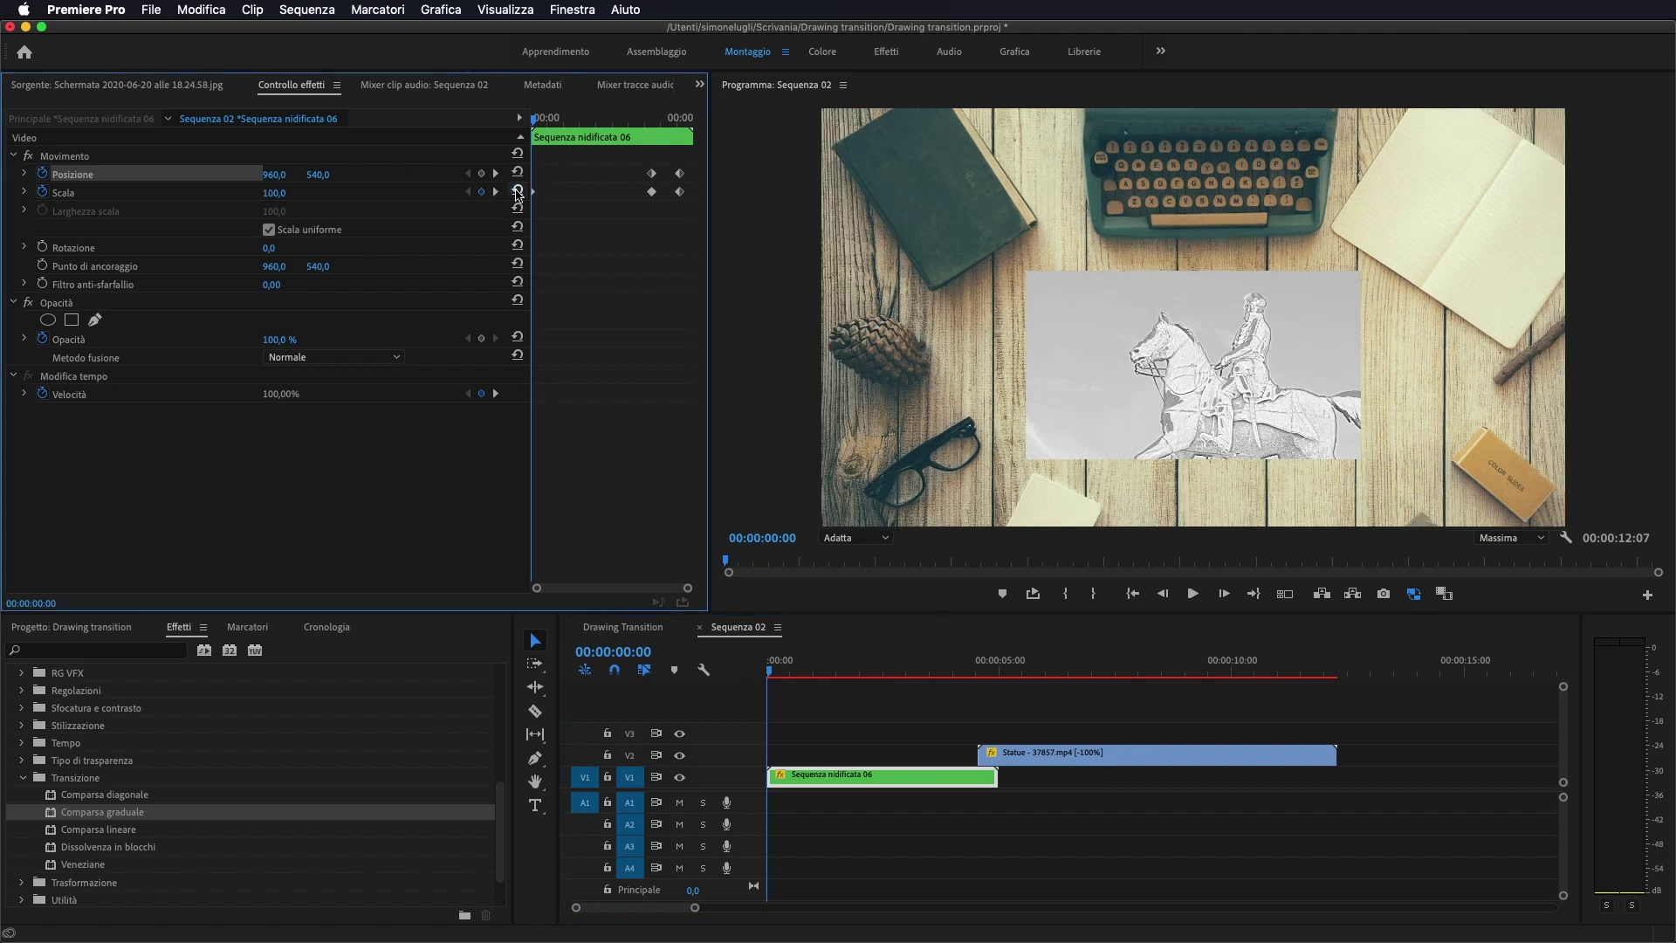
click(757, 673)
key(Return)
drag(771, 672, 662, 699)
key(space)
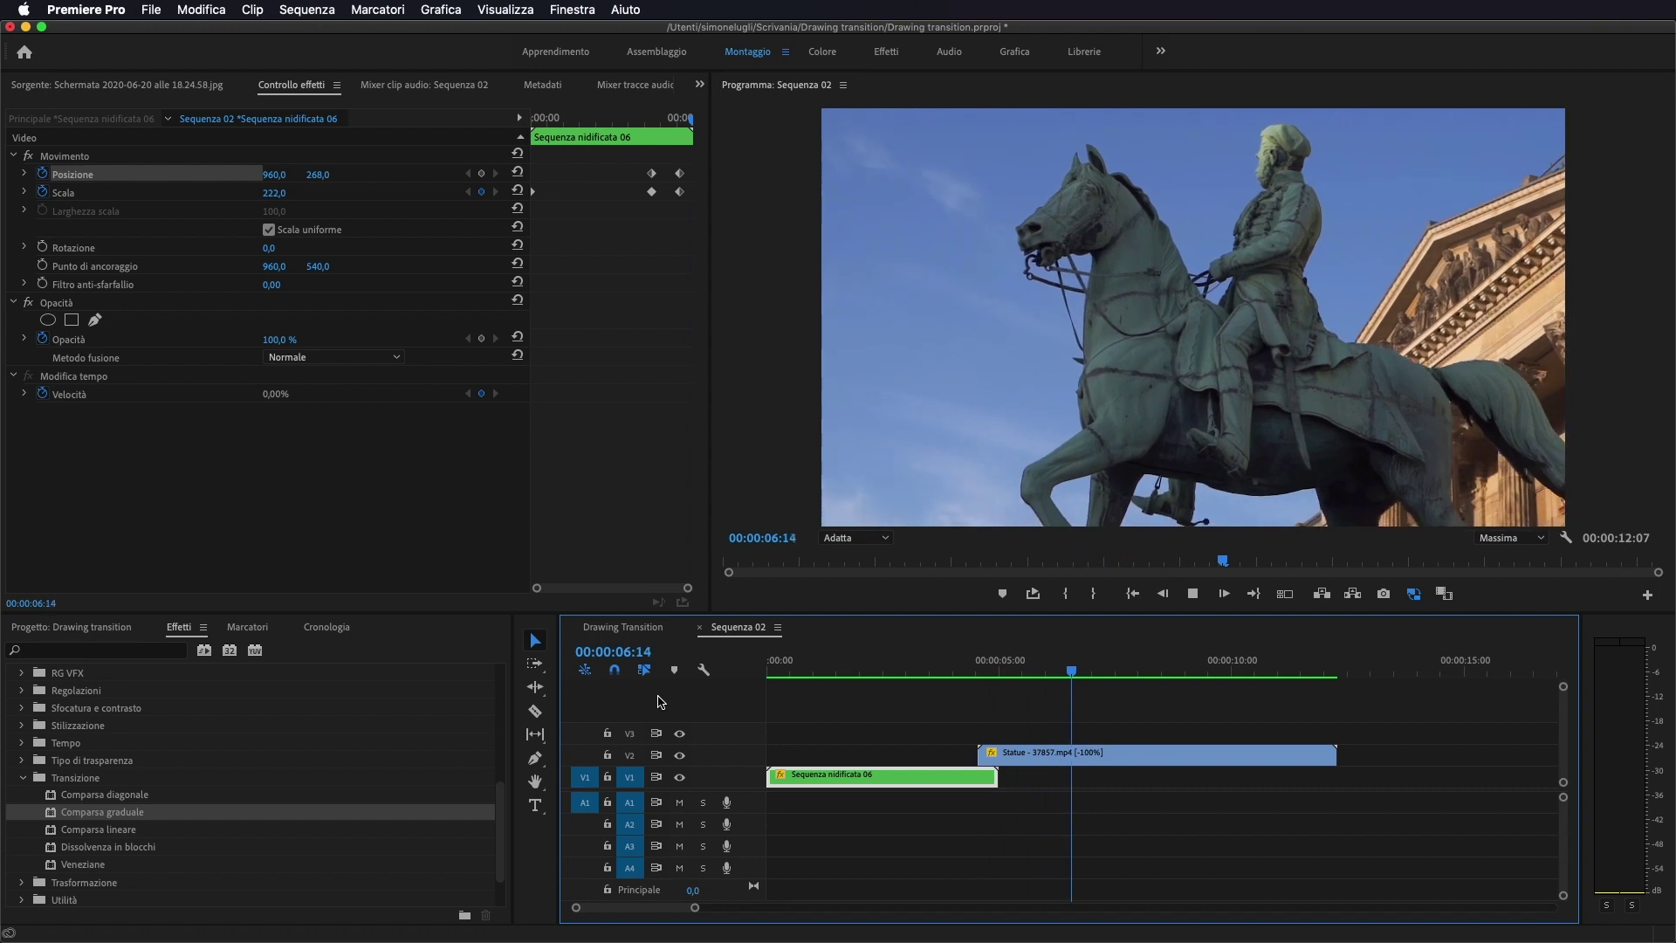
key(space)
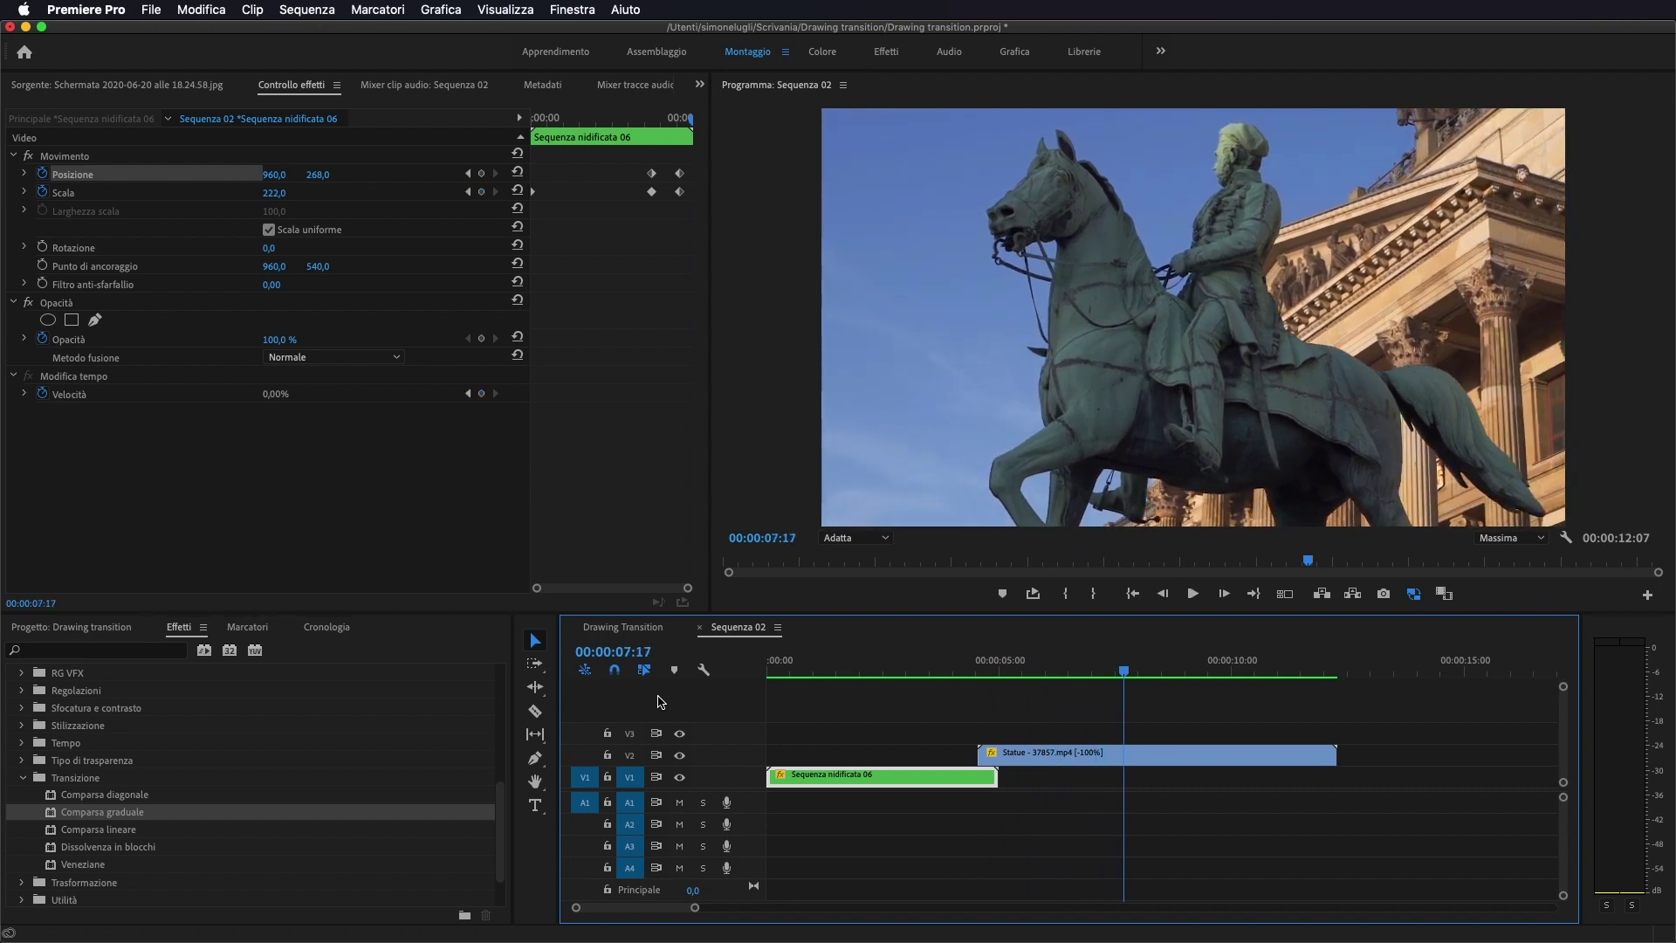